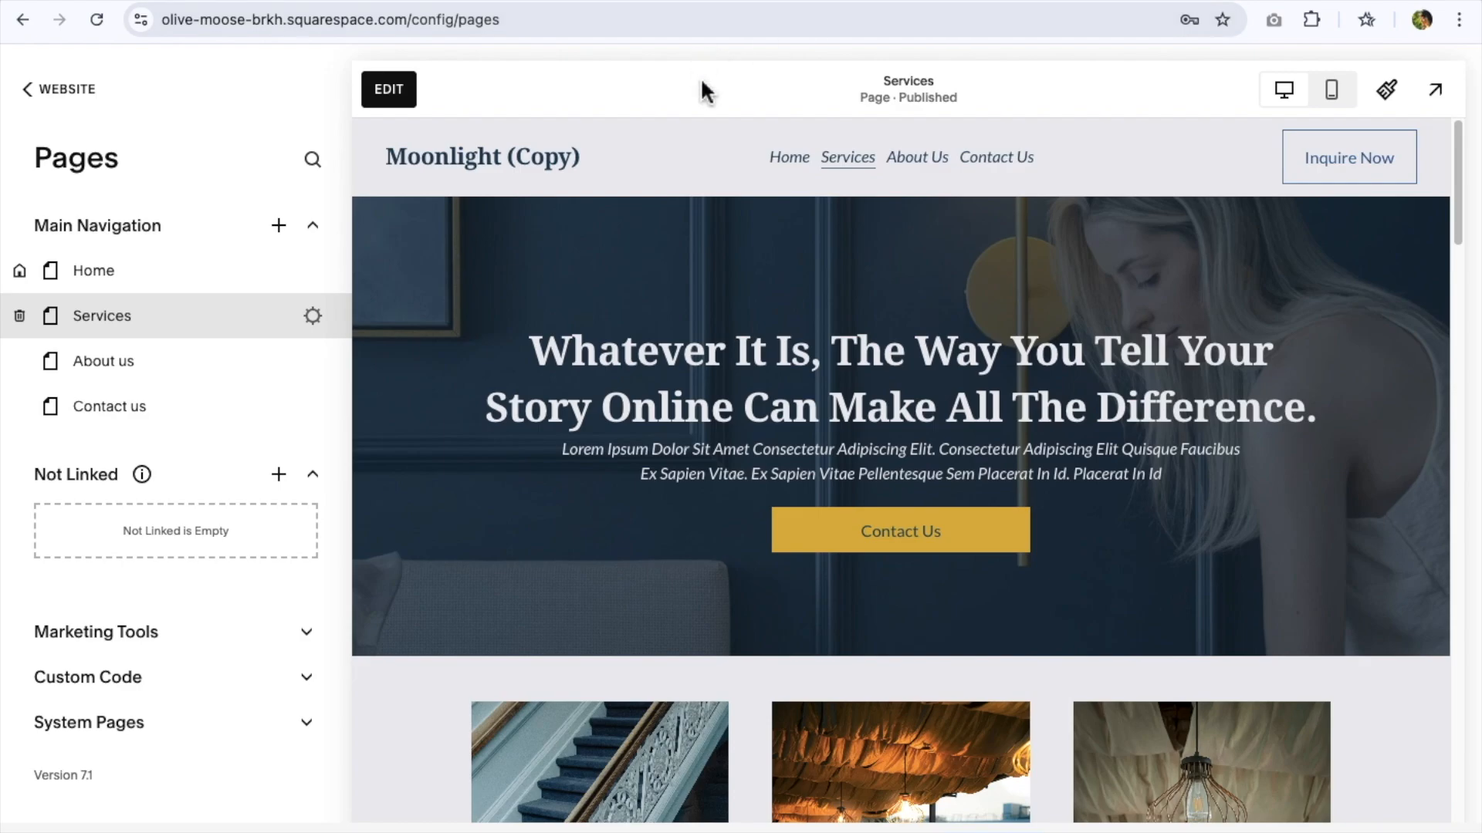
Open the color palette editor in the site styles of the Services page.
click(1389, 93)
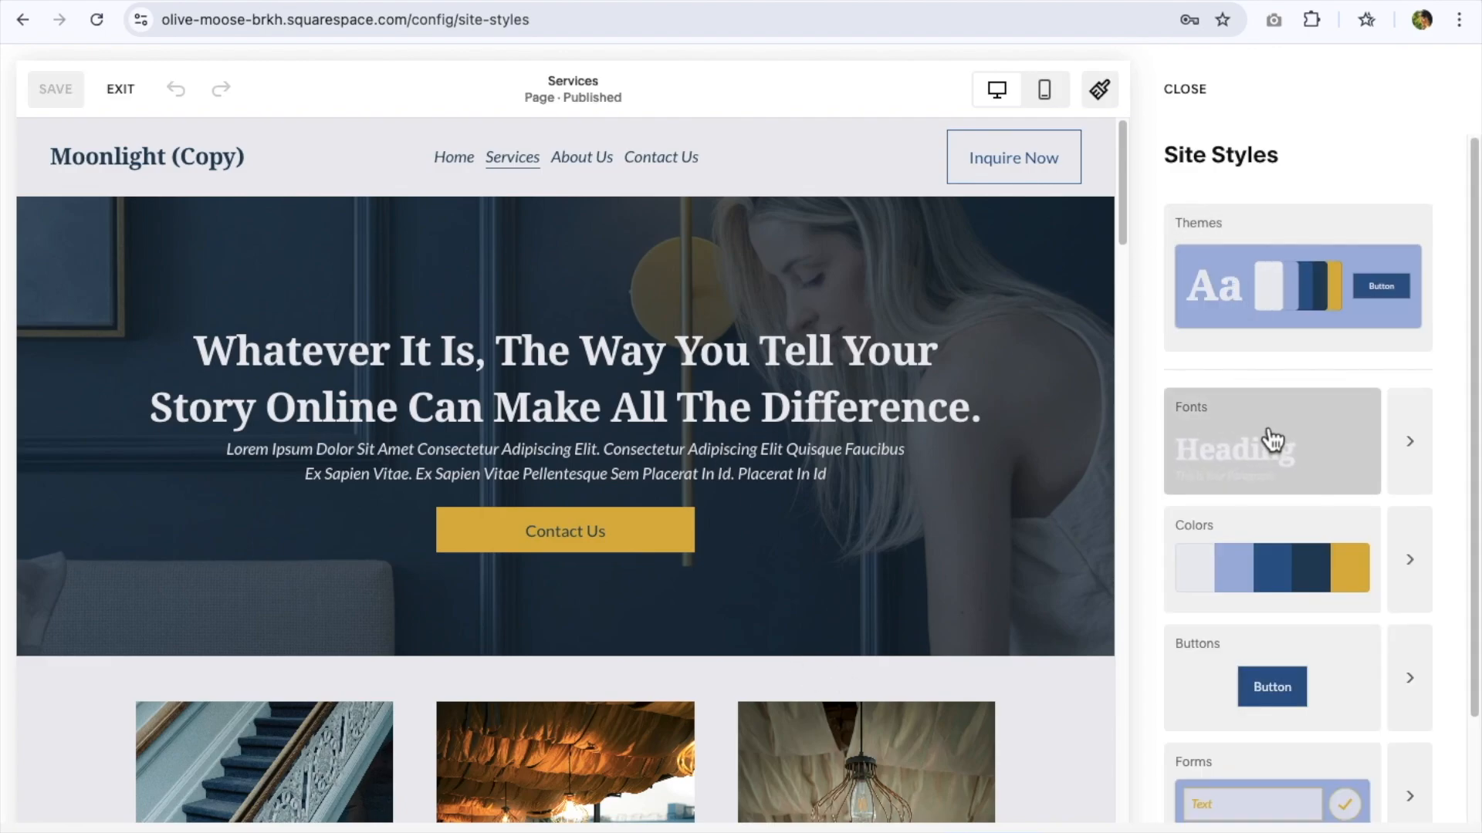
scroll(1258, 463, down, 1)
scroll(1258, 463, down, 3)
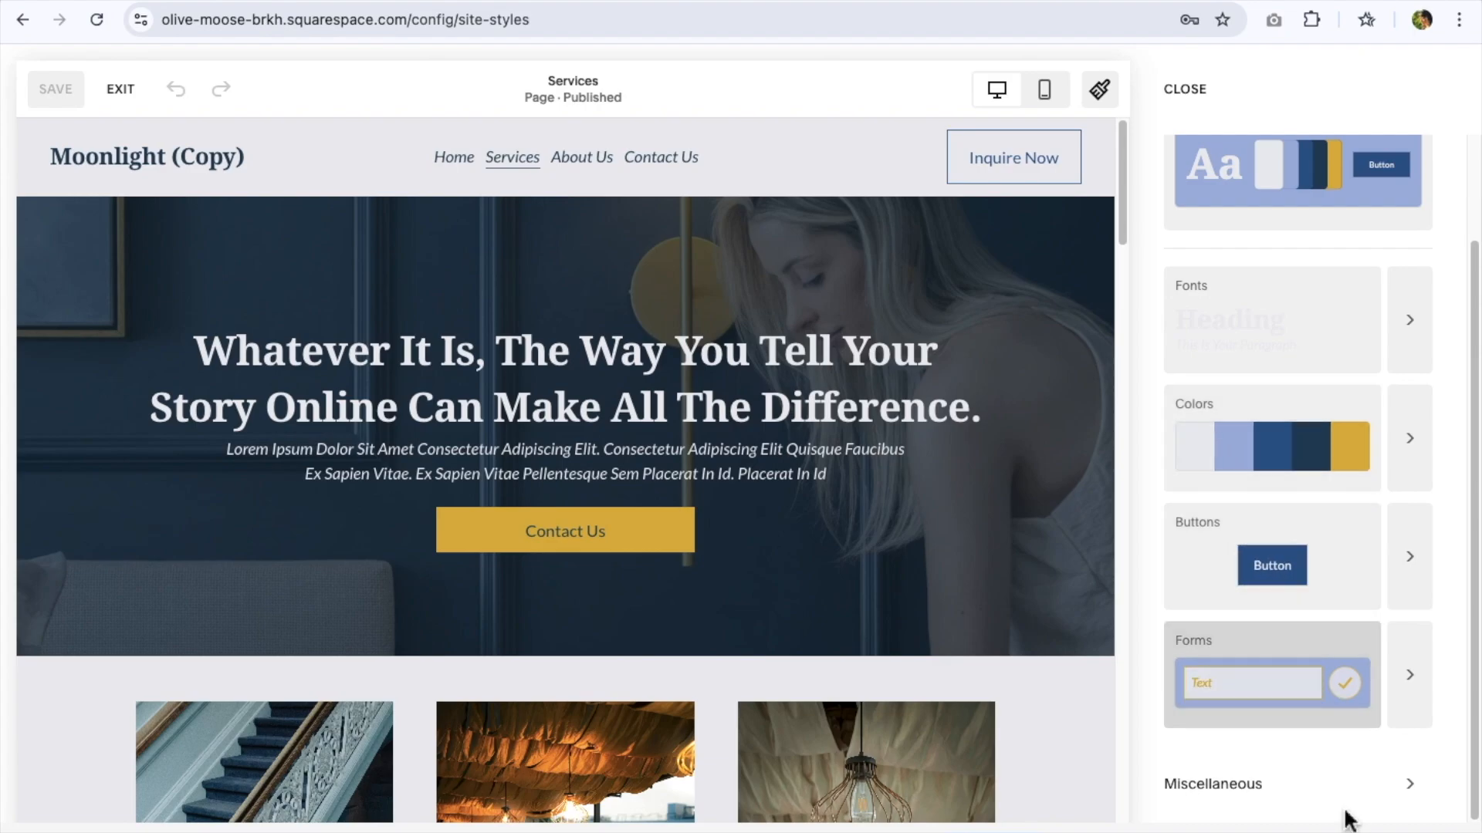
scroll(1277, 410, up, 1)
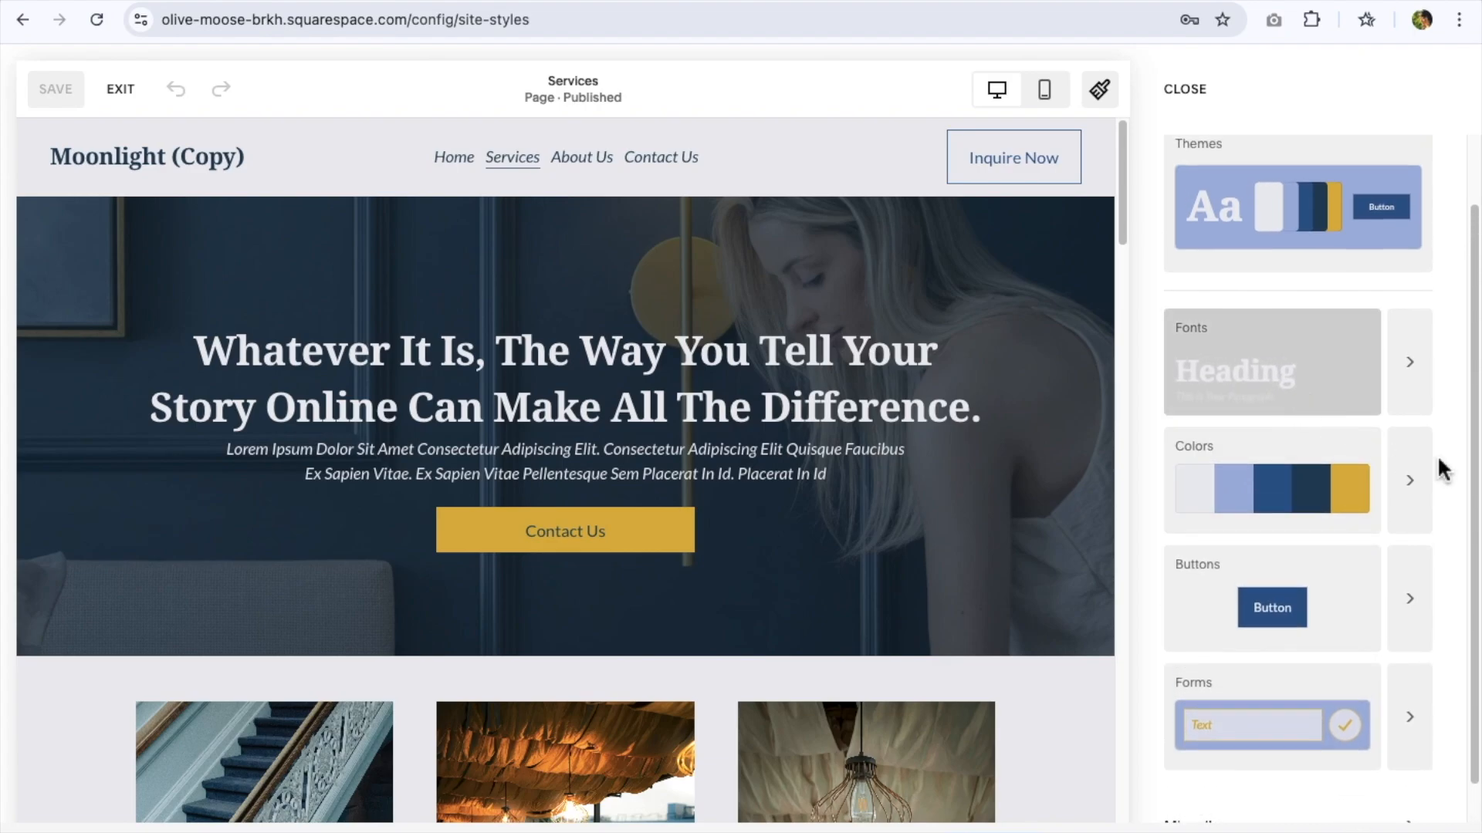
click(1414, 494)
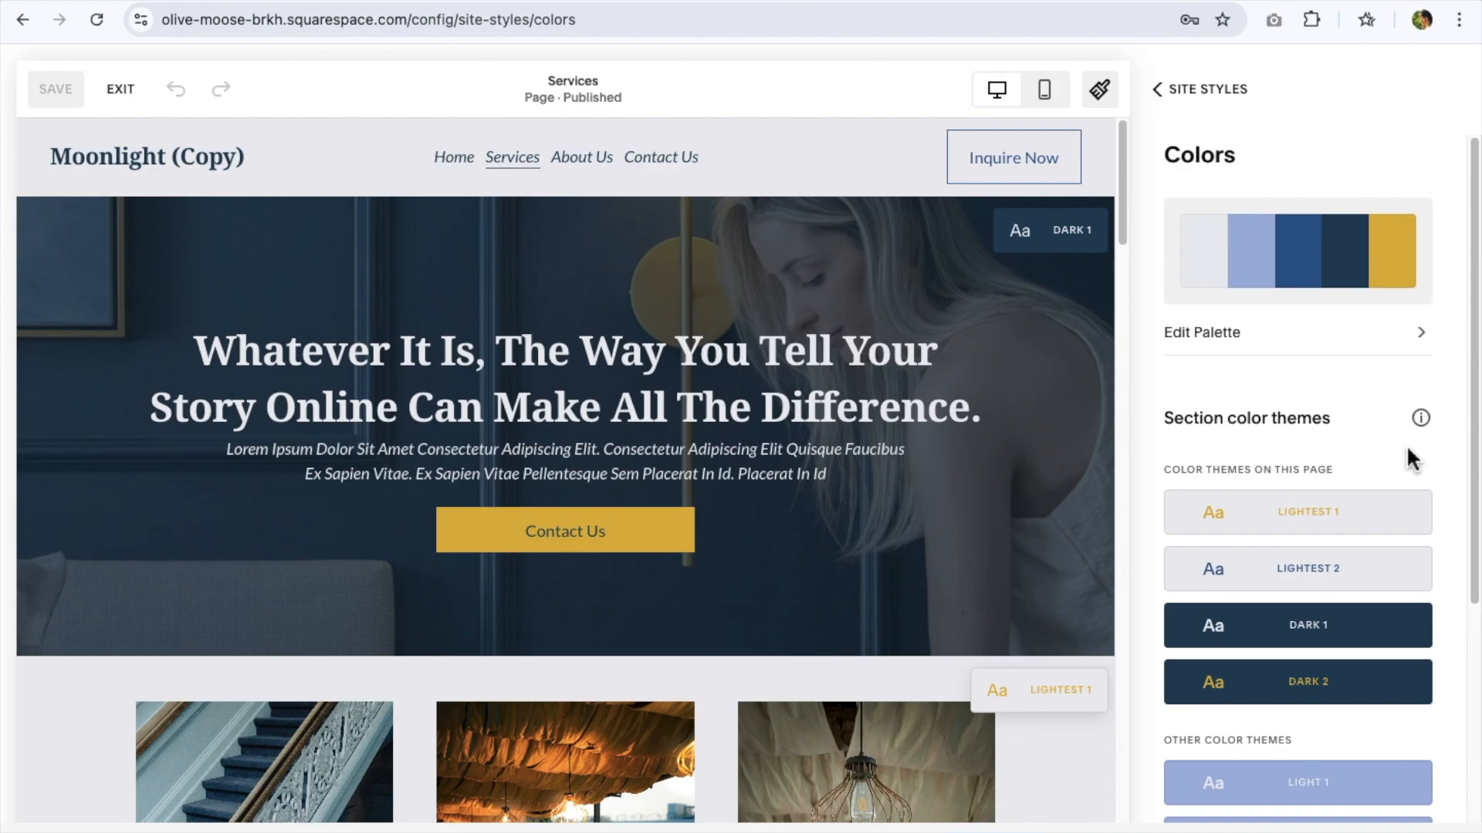
click(1157, 104)
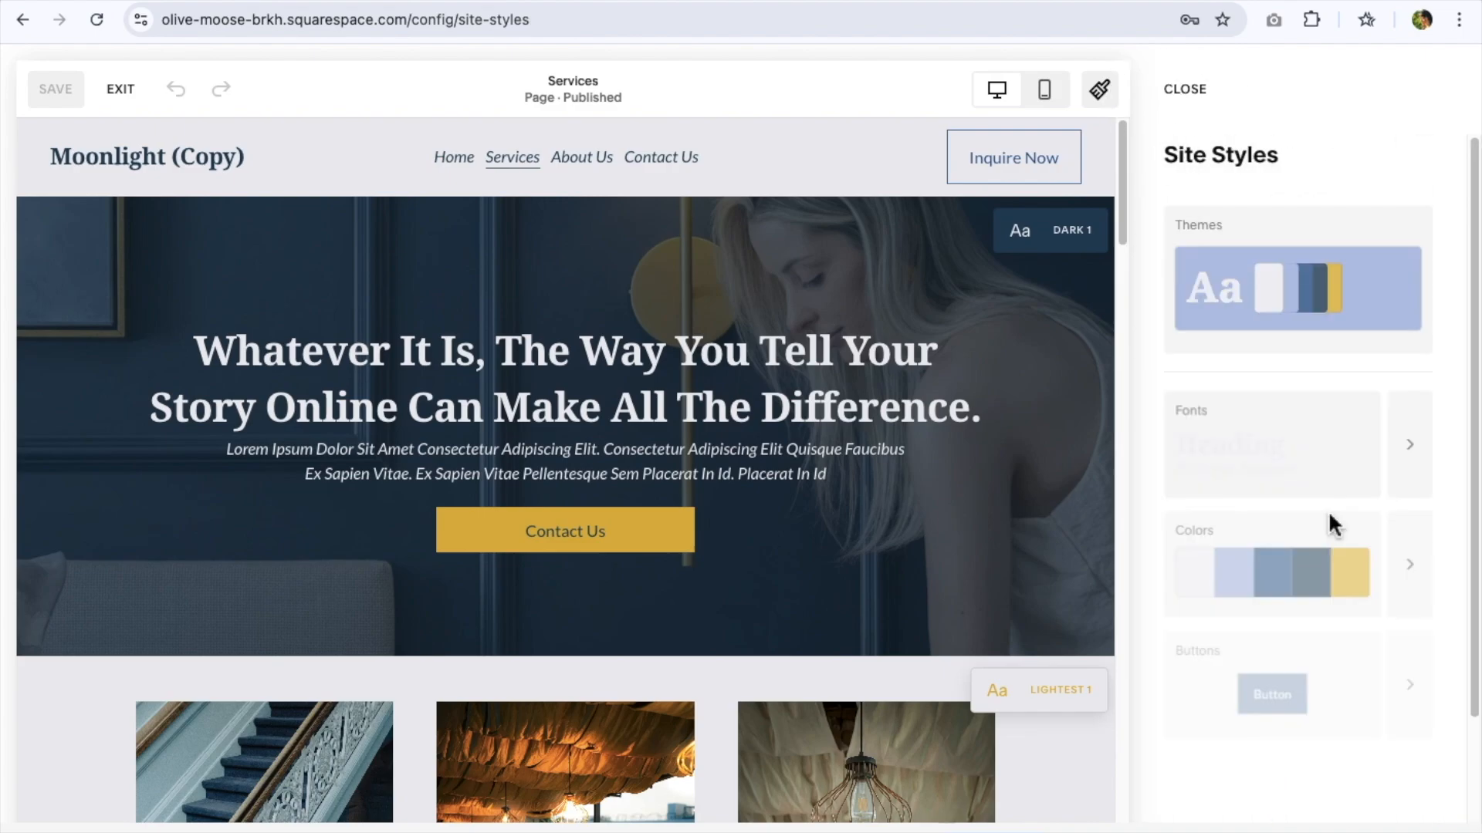
click(1417, 583)
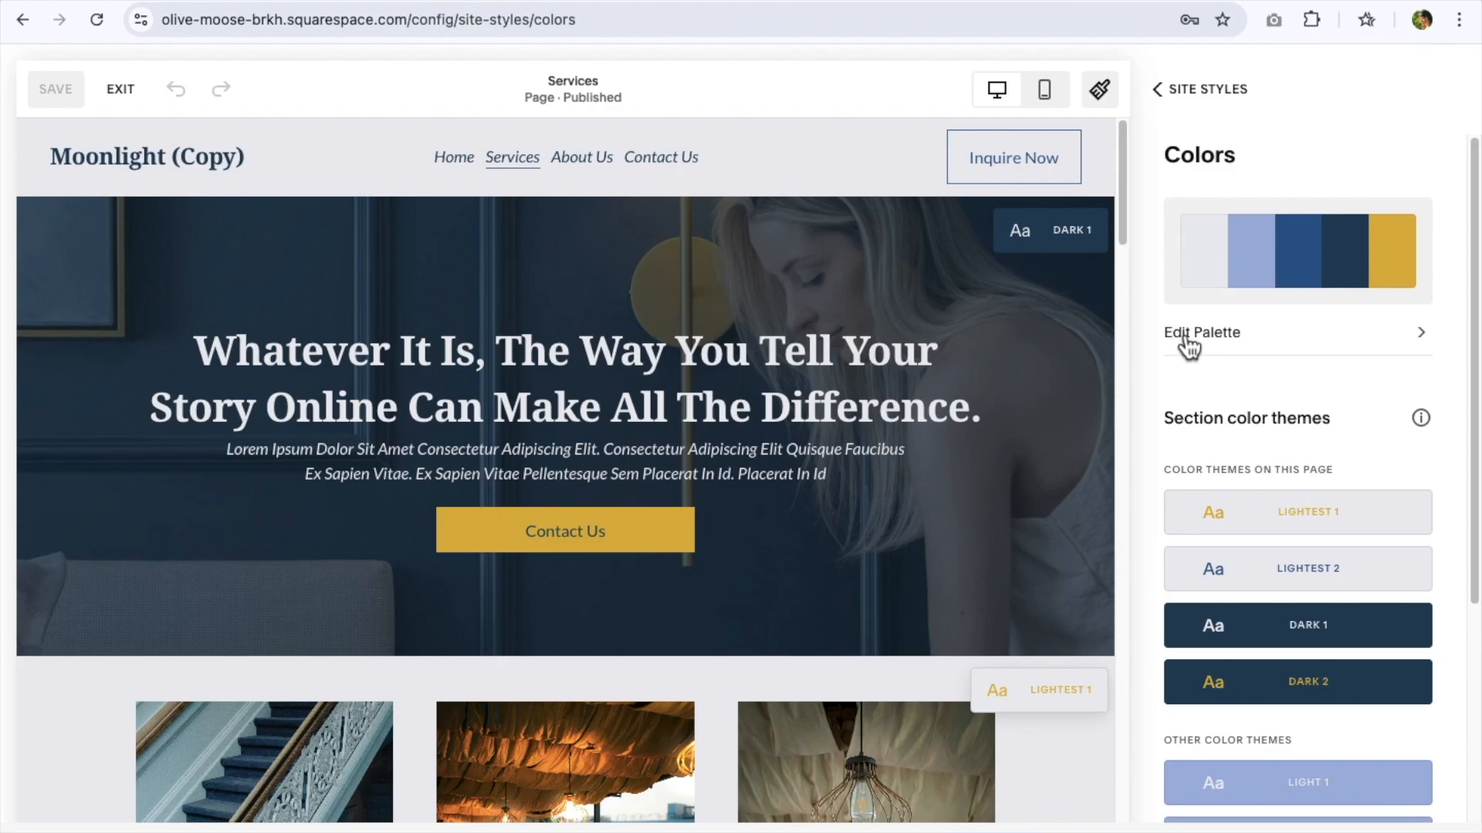
click(1187, 340)
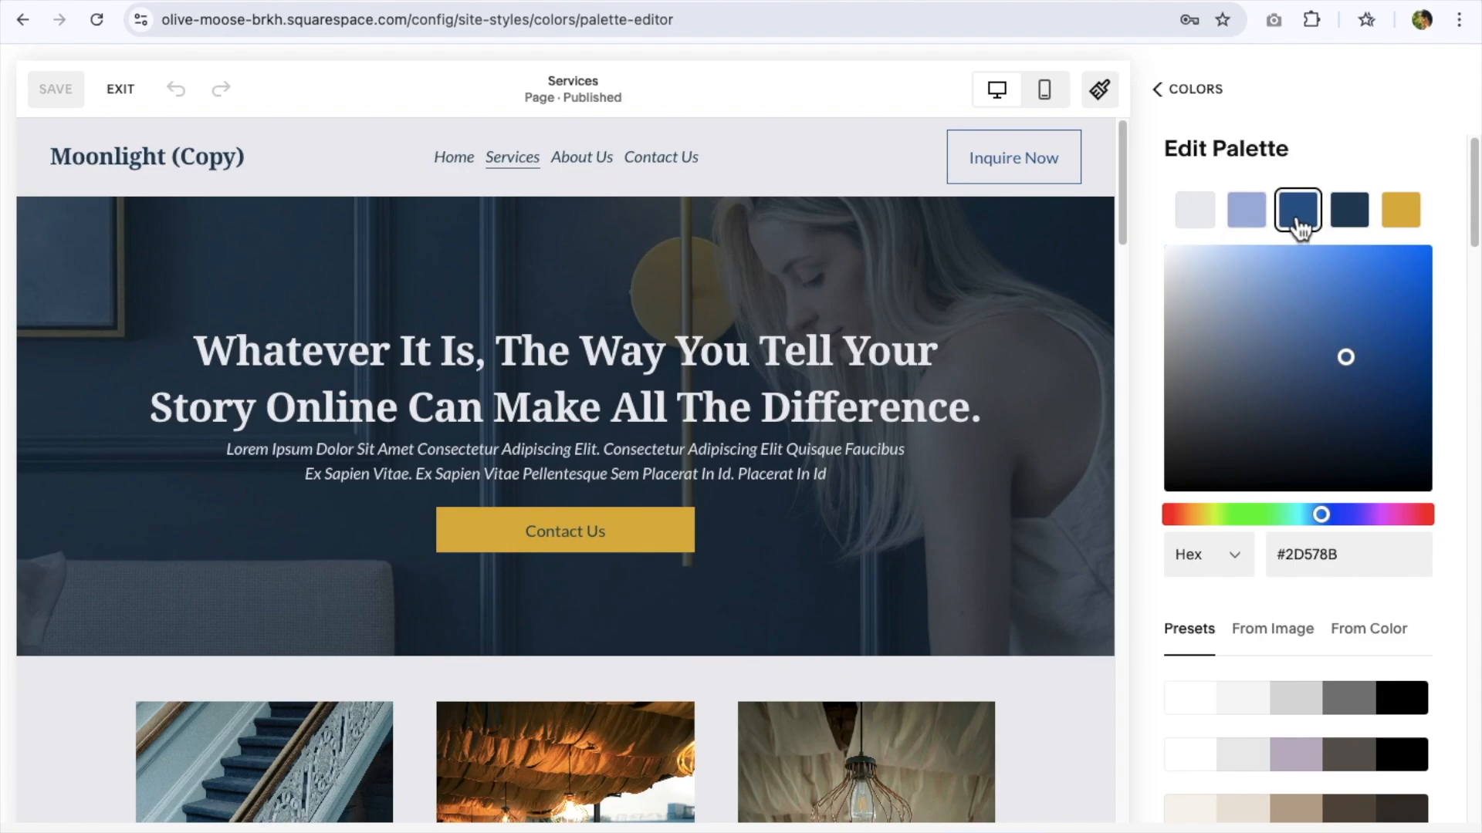
Adjust the gold accent swatch to #D2AD45 with the color picker and review it on the page.
click(1411, 224)
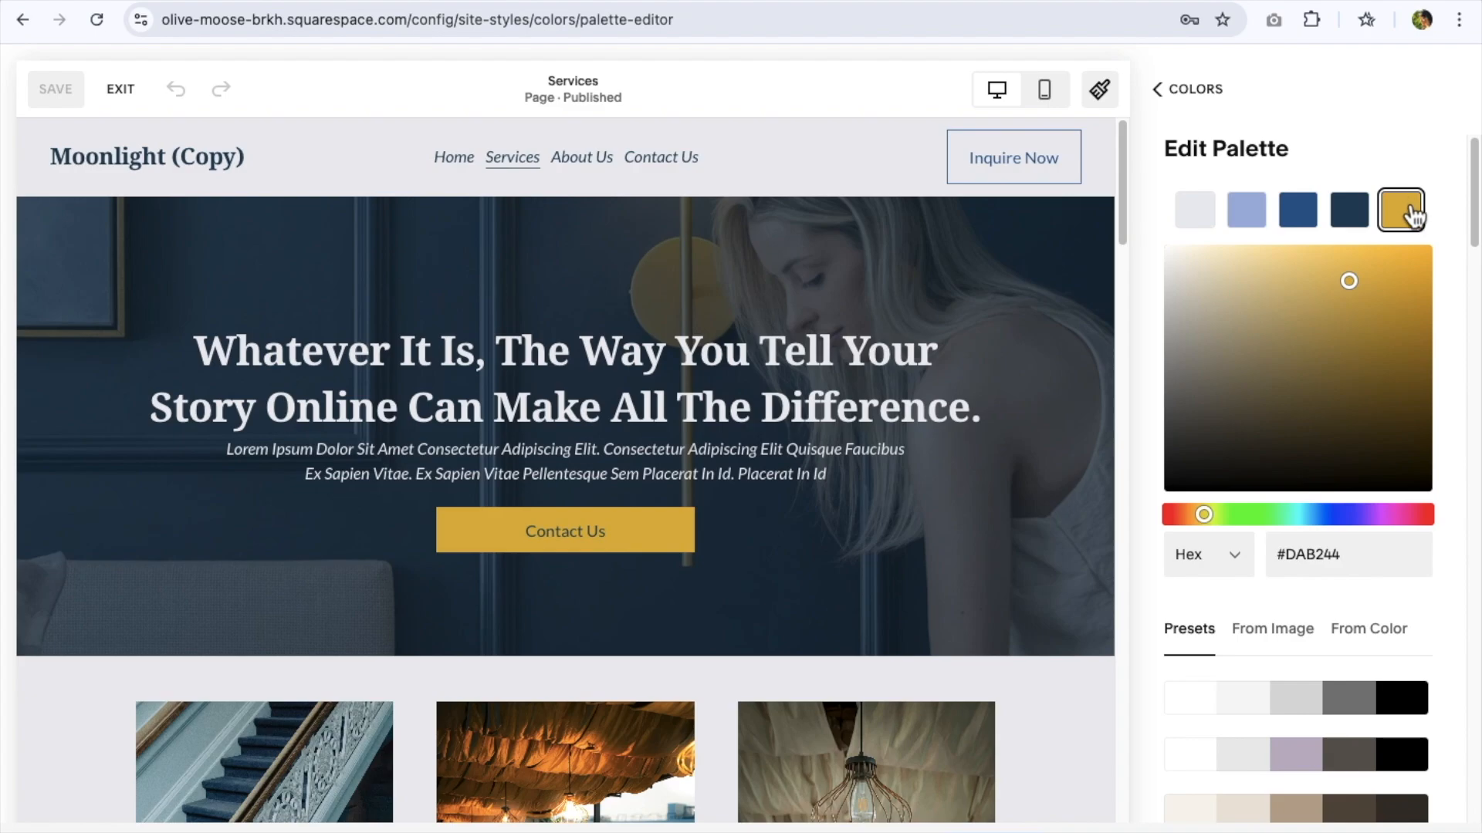
drag(1361, 293, 1339, 412)
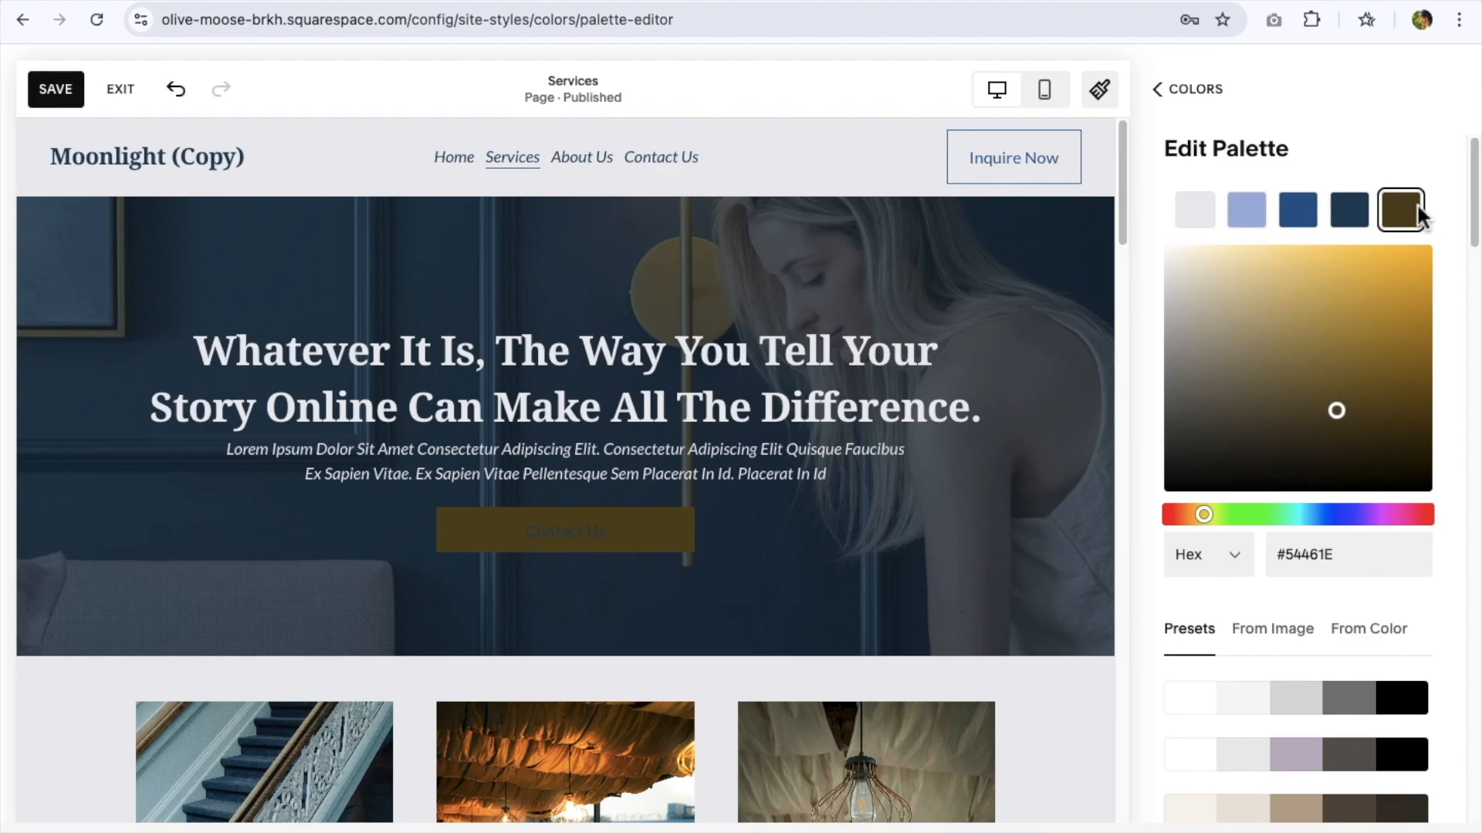
drag(1352, 423, 1344, 288)
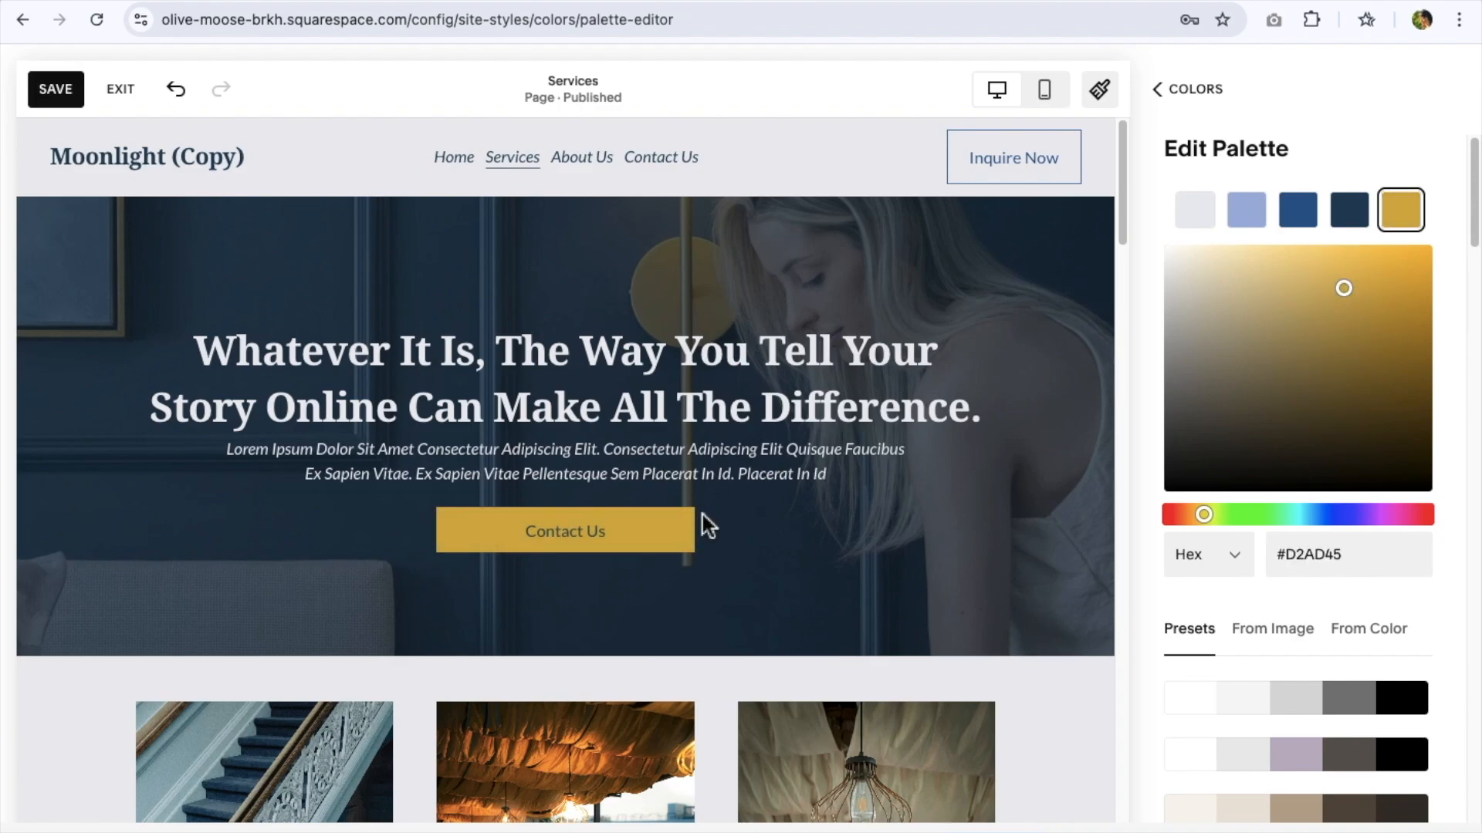
scroll(708, 513, down, 2)
scroll(715, 498, up, 2)
Switch to the Canva style guide, copy the burgundy swatch's hex code #492b41, and return to the Squarespace palette editor.
click(216, 2)
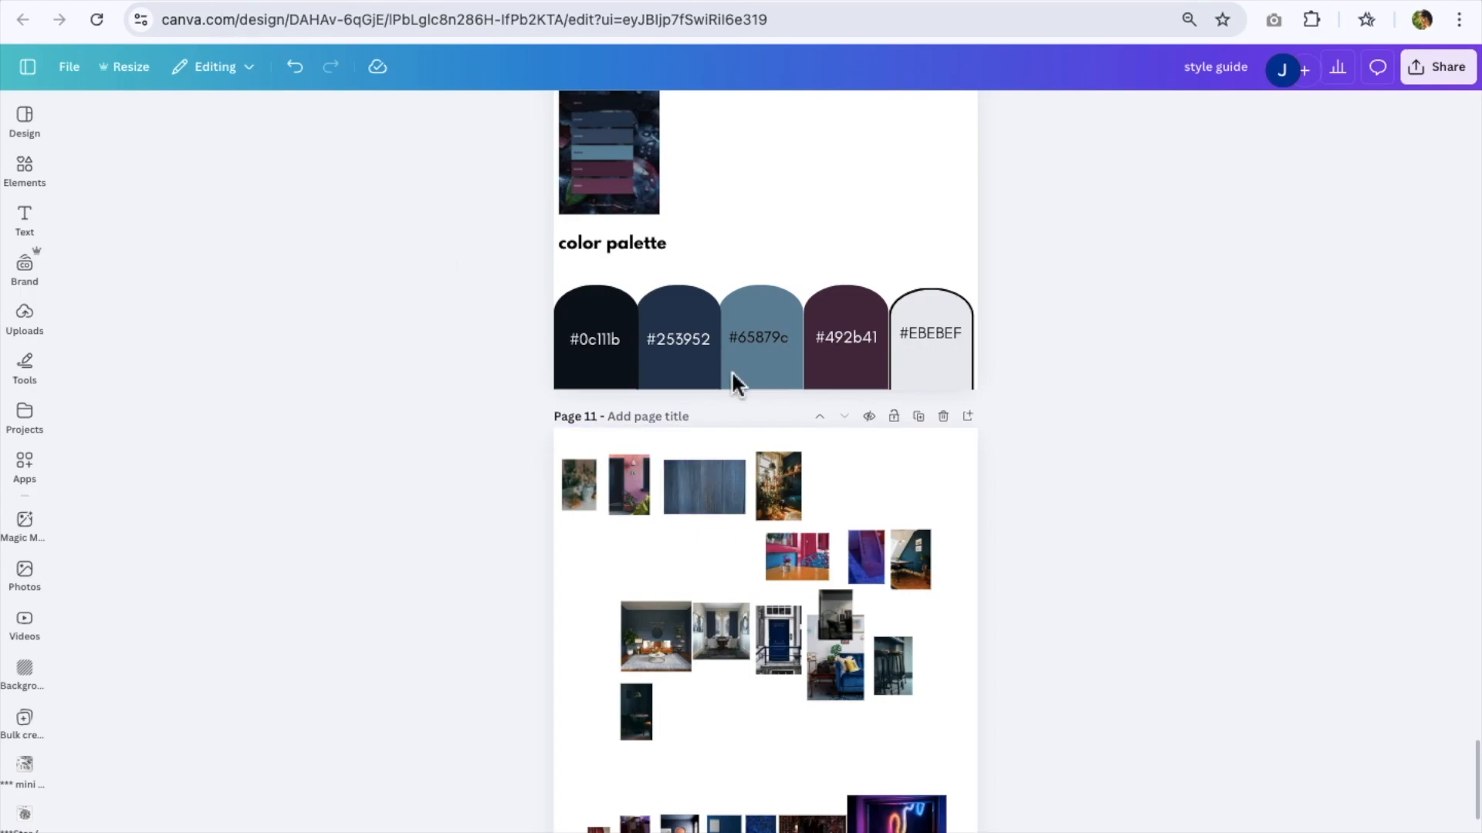
scroll(1111, 397, up, 3)
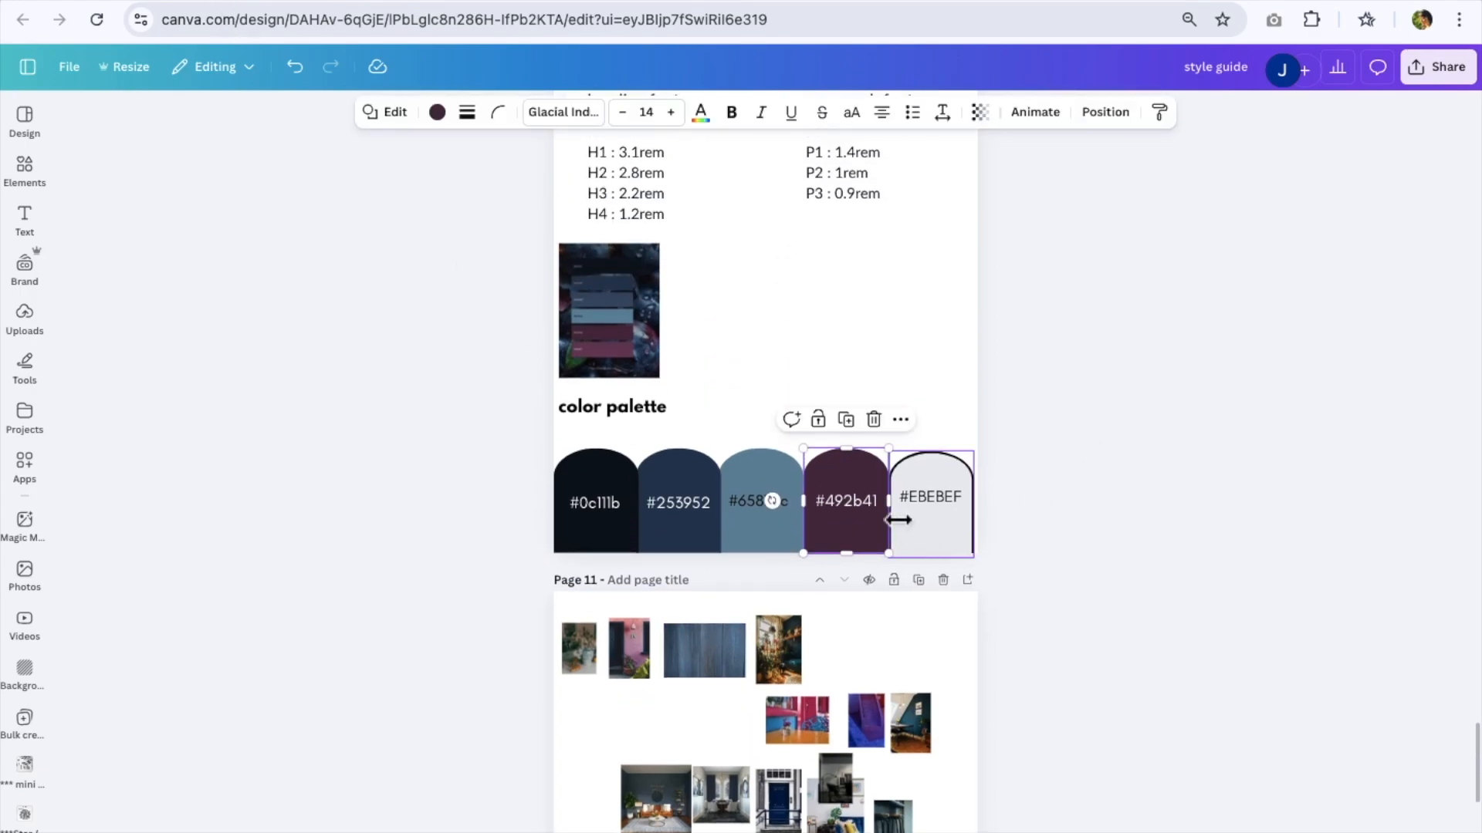
click(867, 505)
double_click(865, 505)
key(super+c)
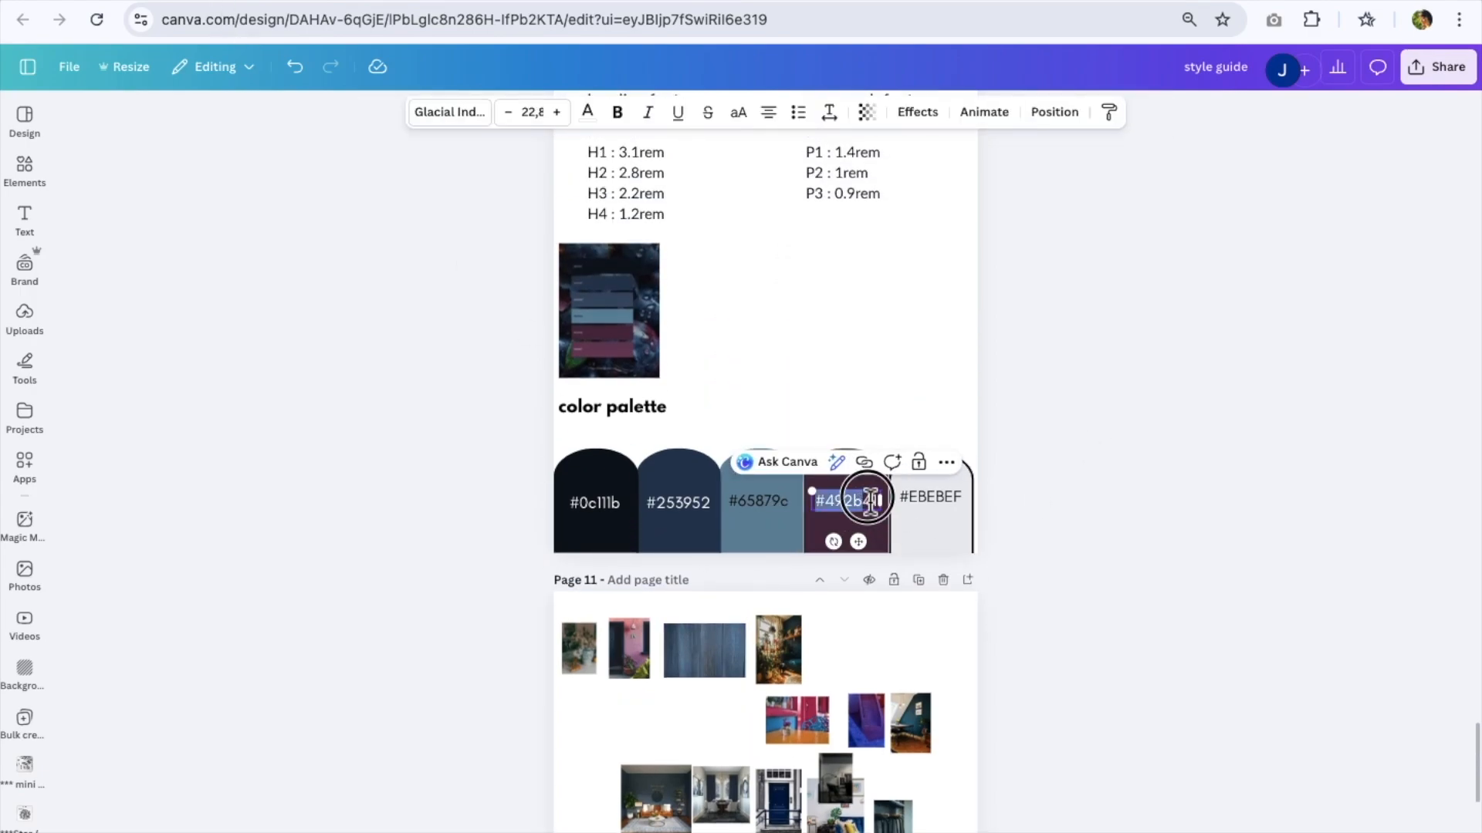
click(876, 7)
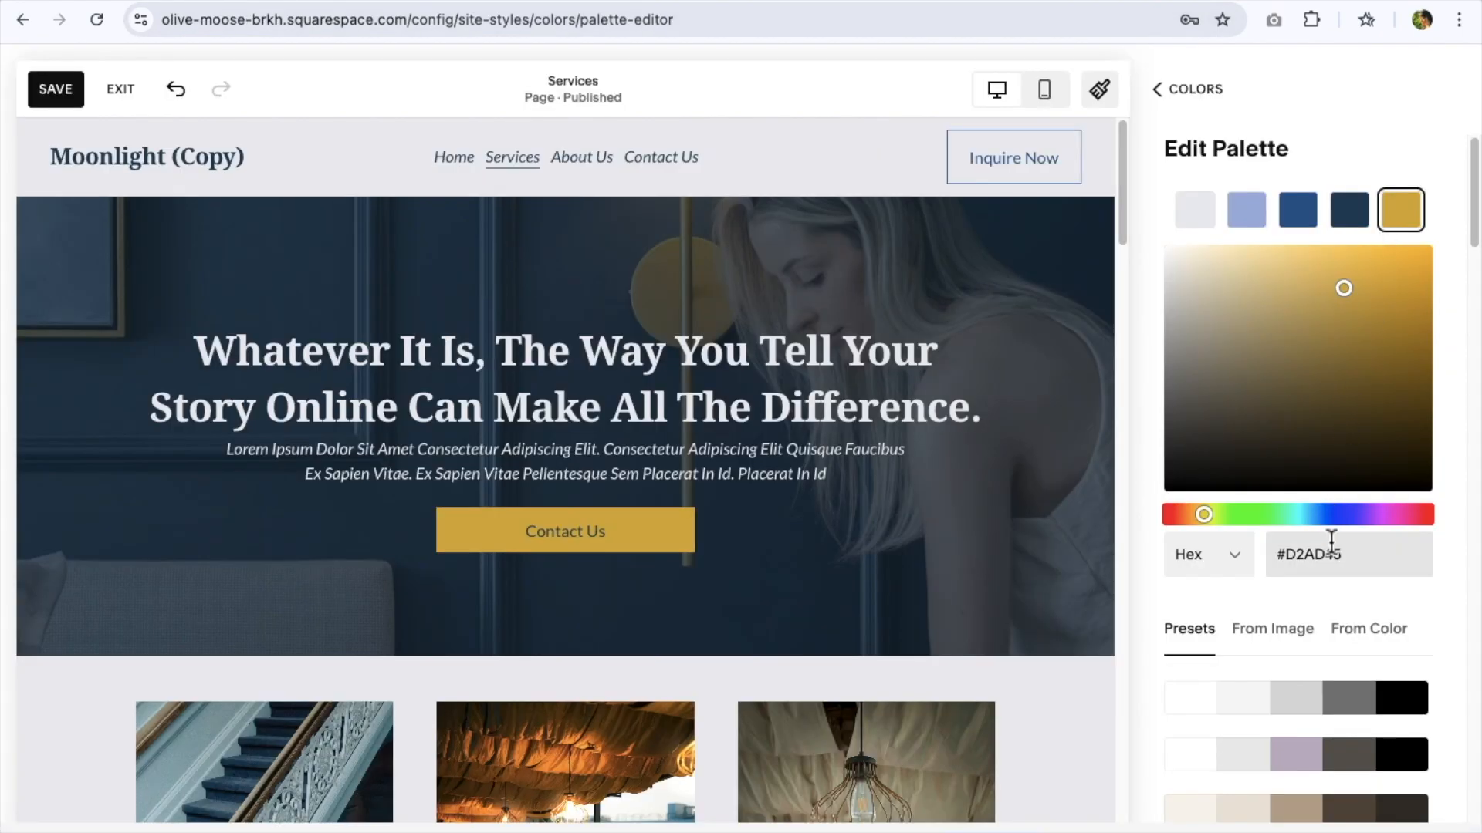
Switch the accent swatch's color code format to RGB and back to Hex.
click(1341, 558)
click(1230, 553)
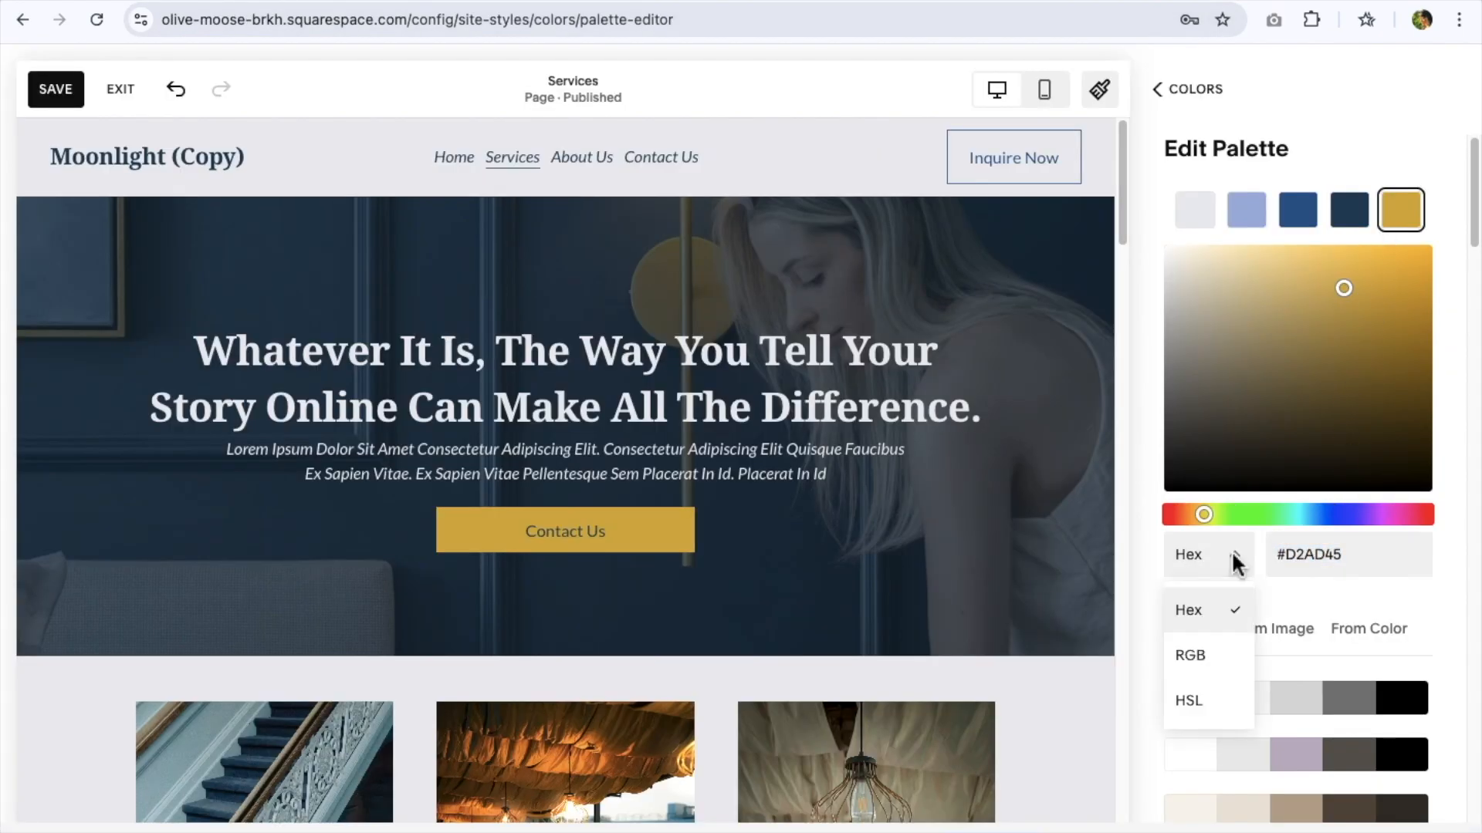
click(1219, 656)
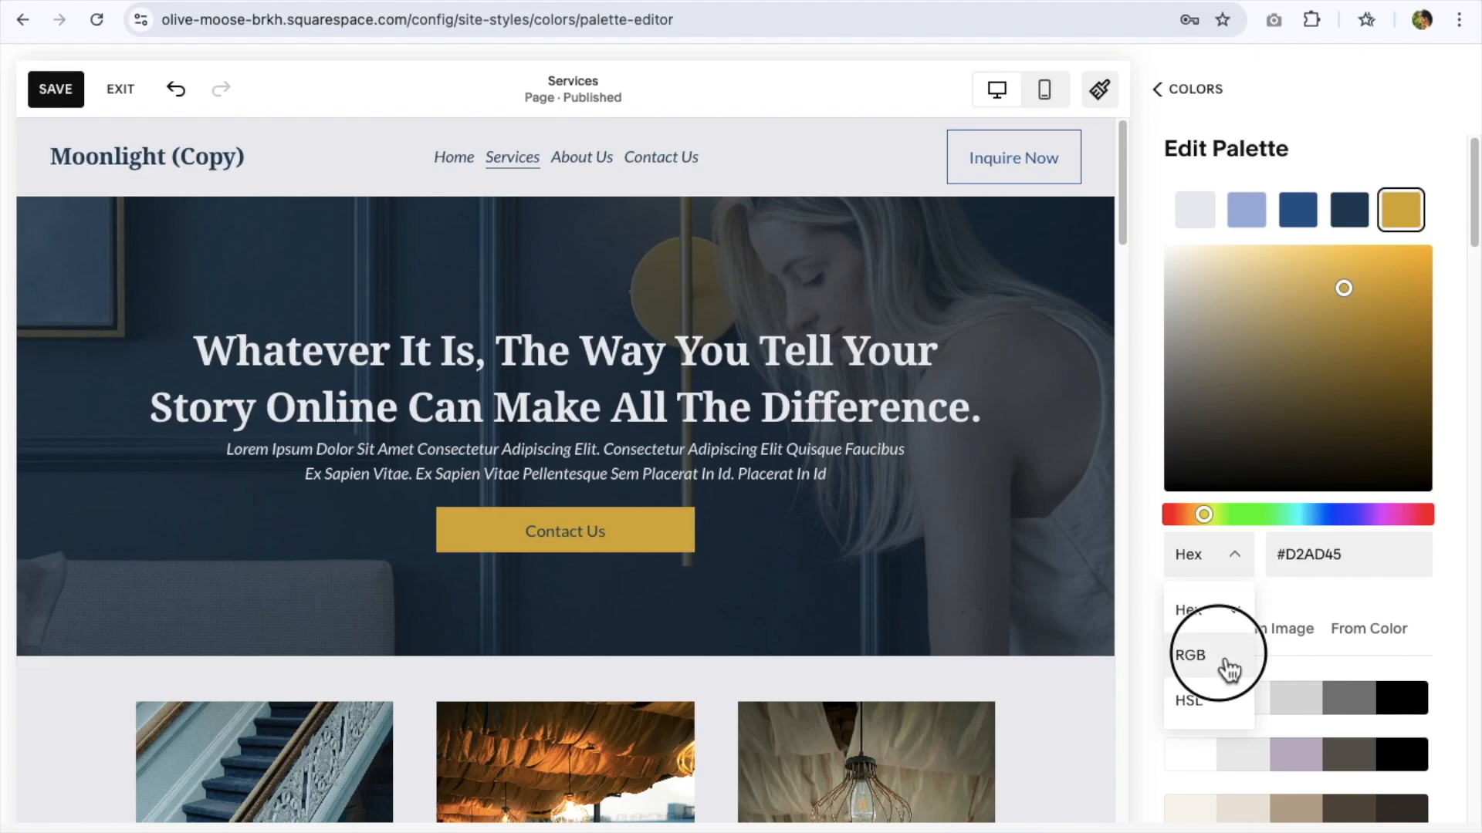
click(1232, 567)
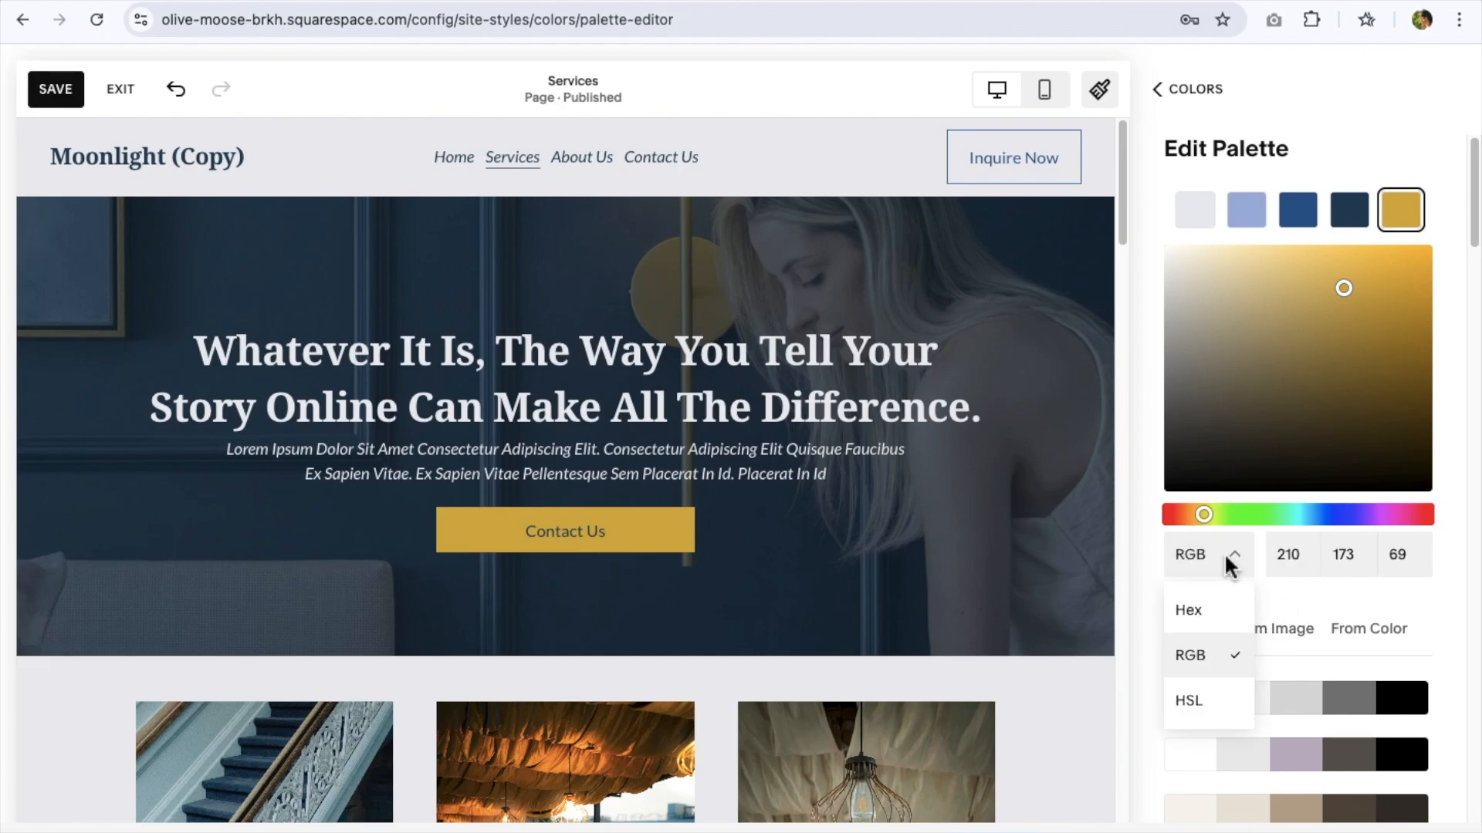
click(1221, 610)
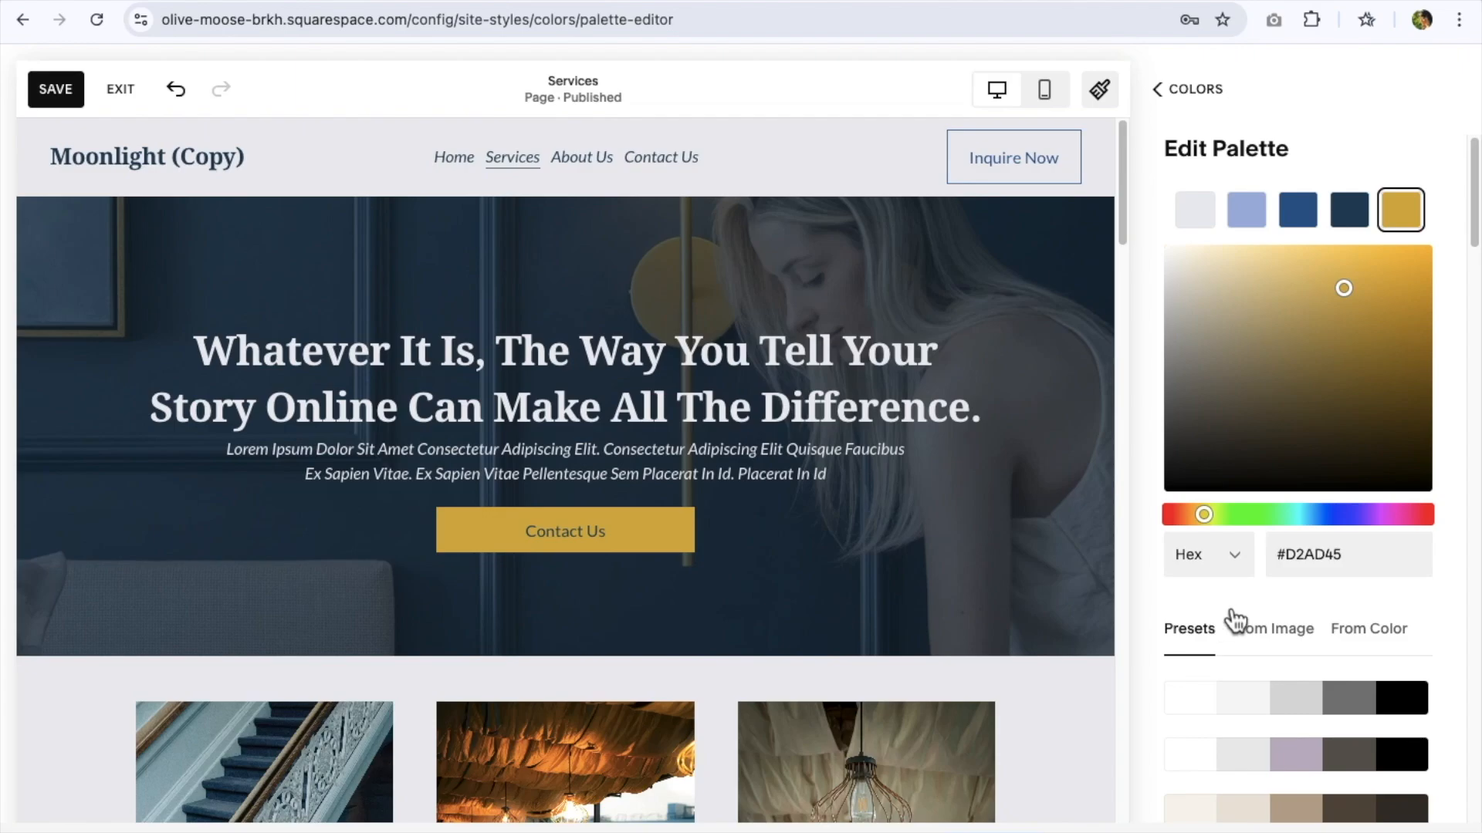
Replace the gold accent's hex code with the copied #492b41 and recolor the fourth palette swatch to #305371.
click(1339, 567)
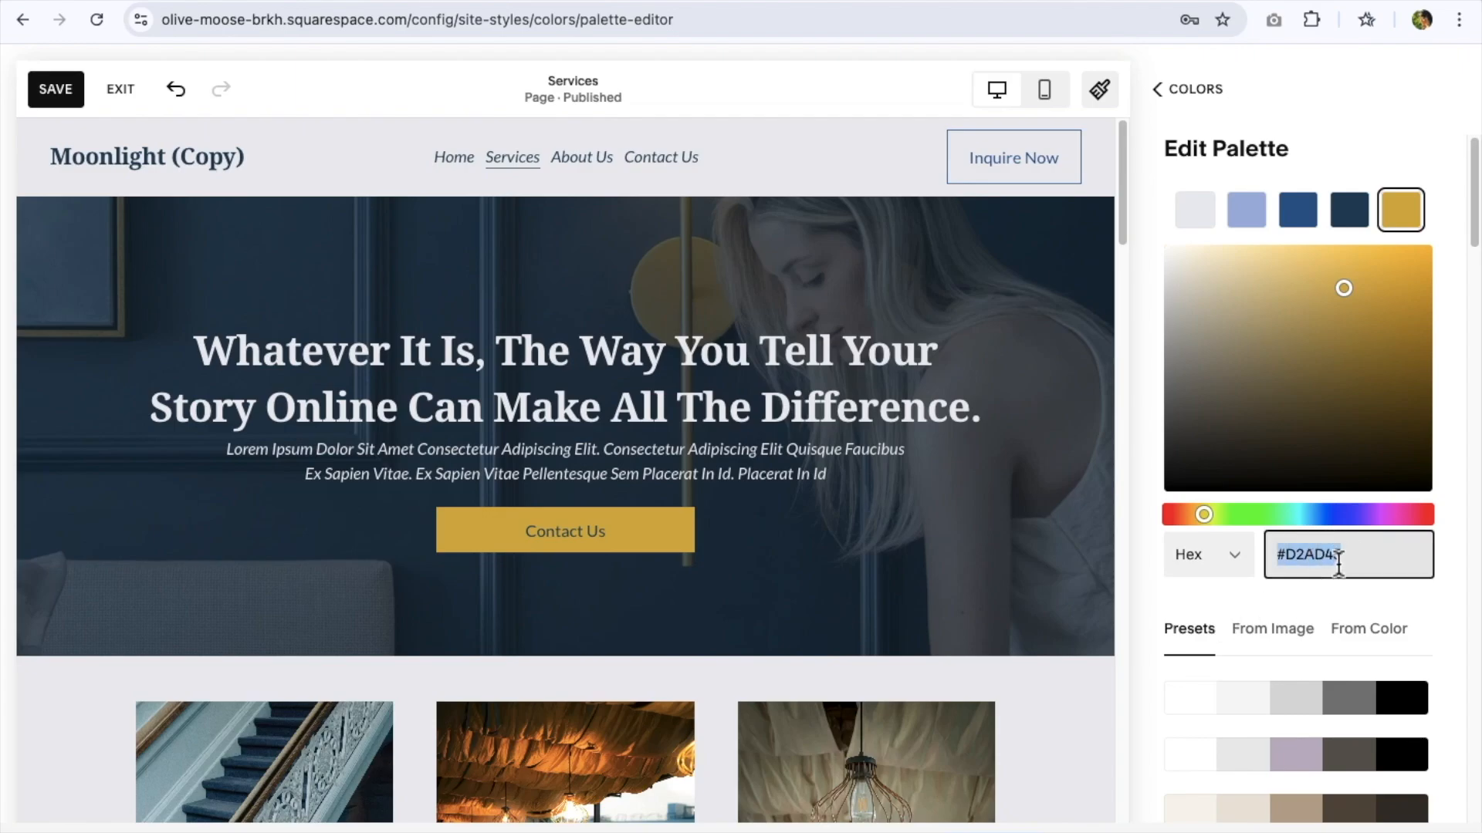
key(super+v)
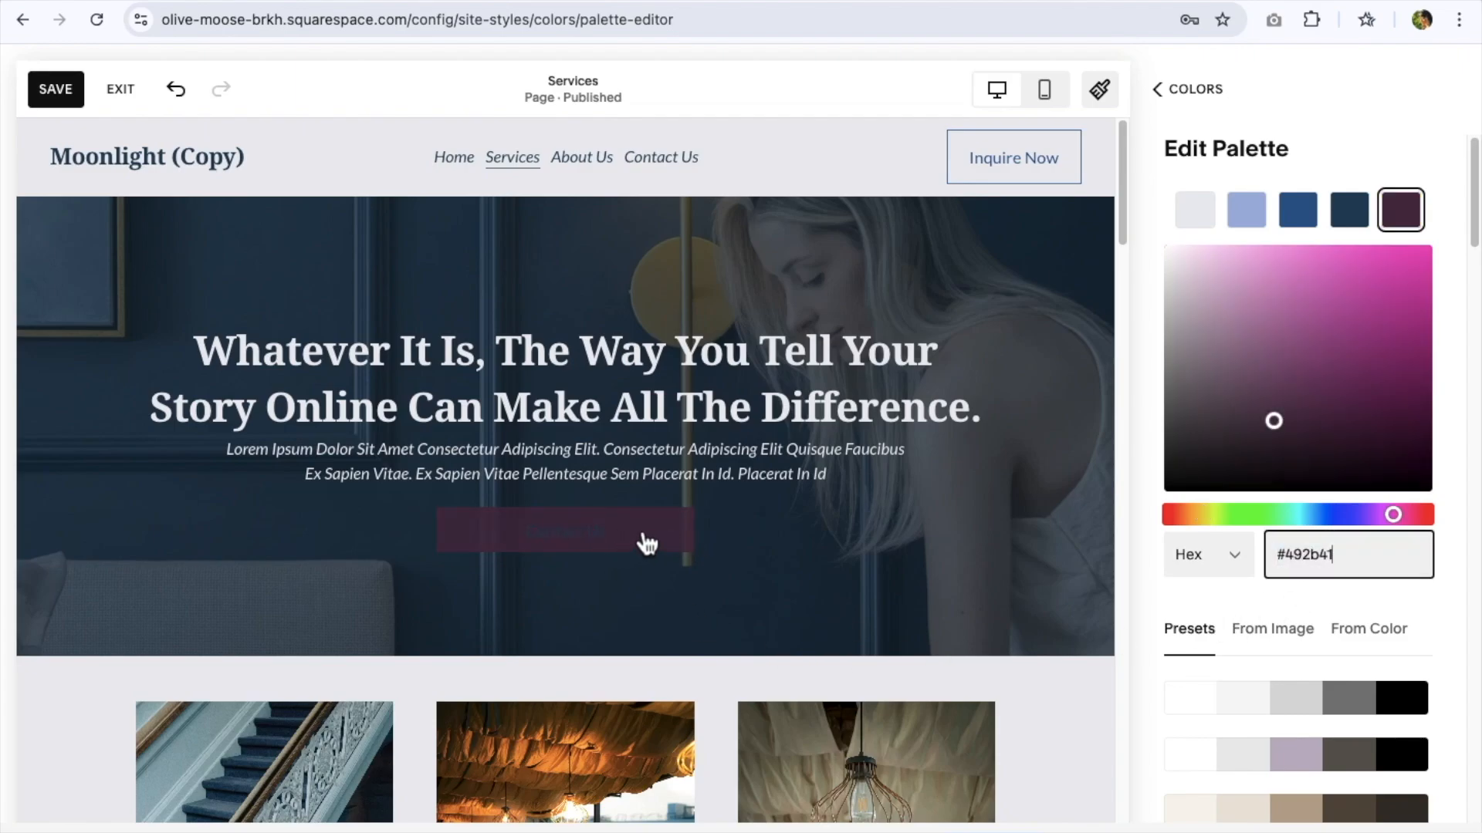
drag(1285, 297, 1324, 398)
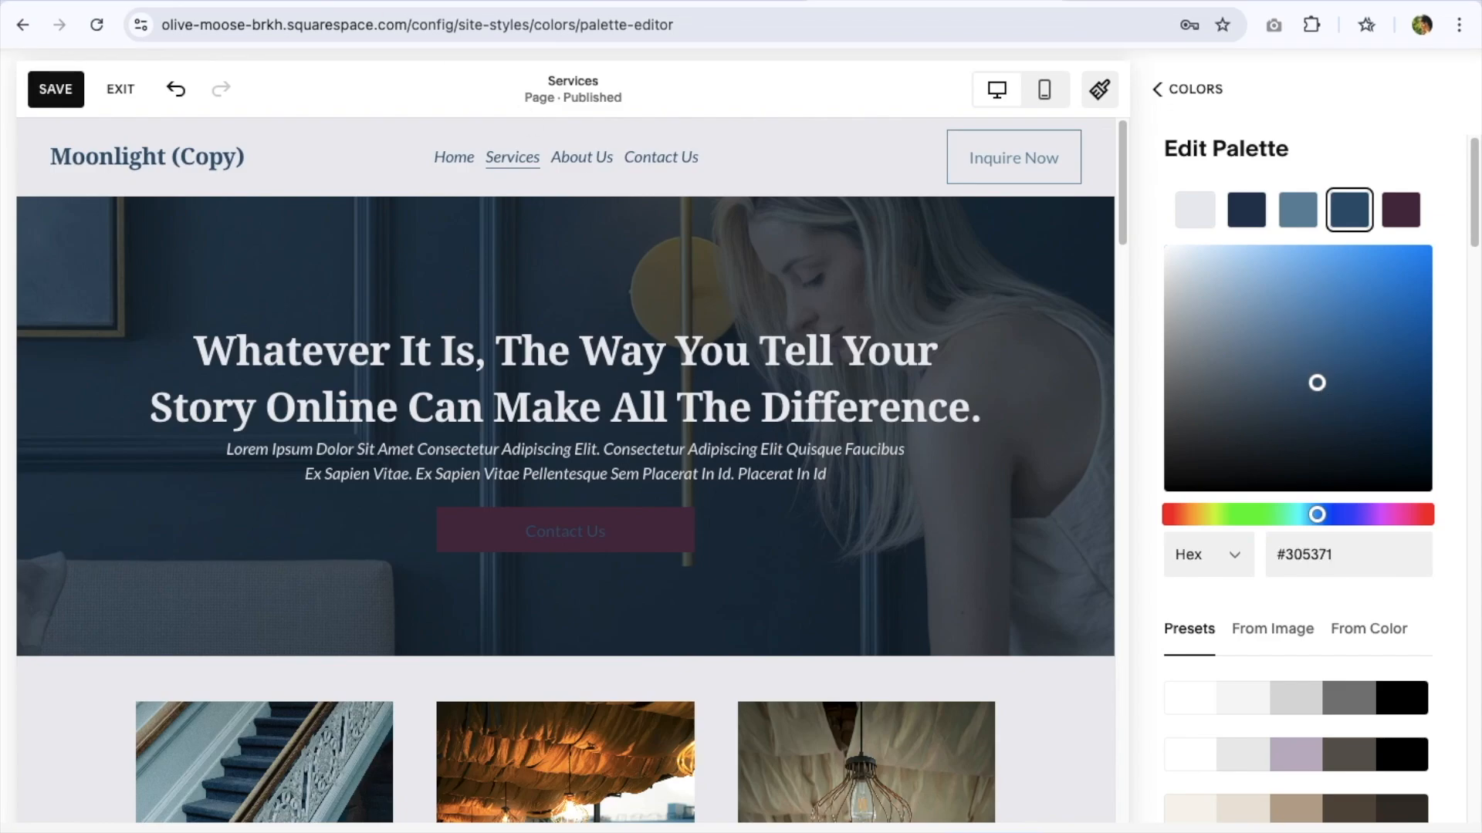
Check the style guide and the Services page's sections, and darken the fourth palette swatch to #2A475F.
click(145, 9)
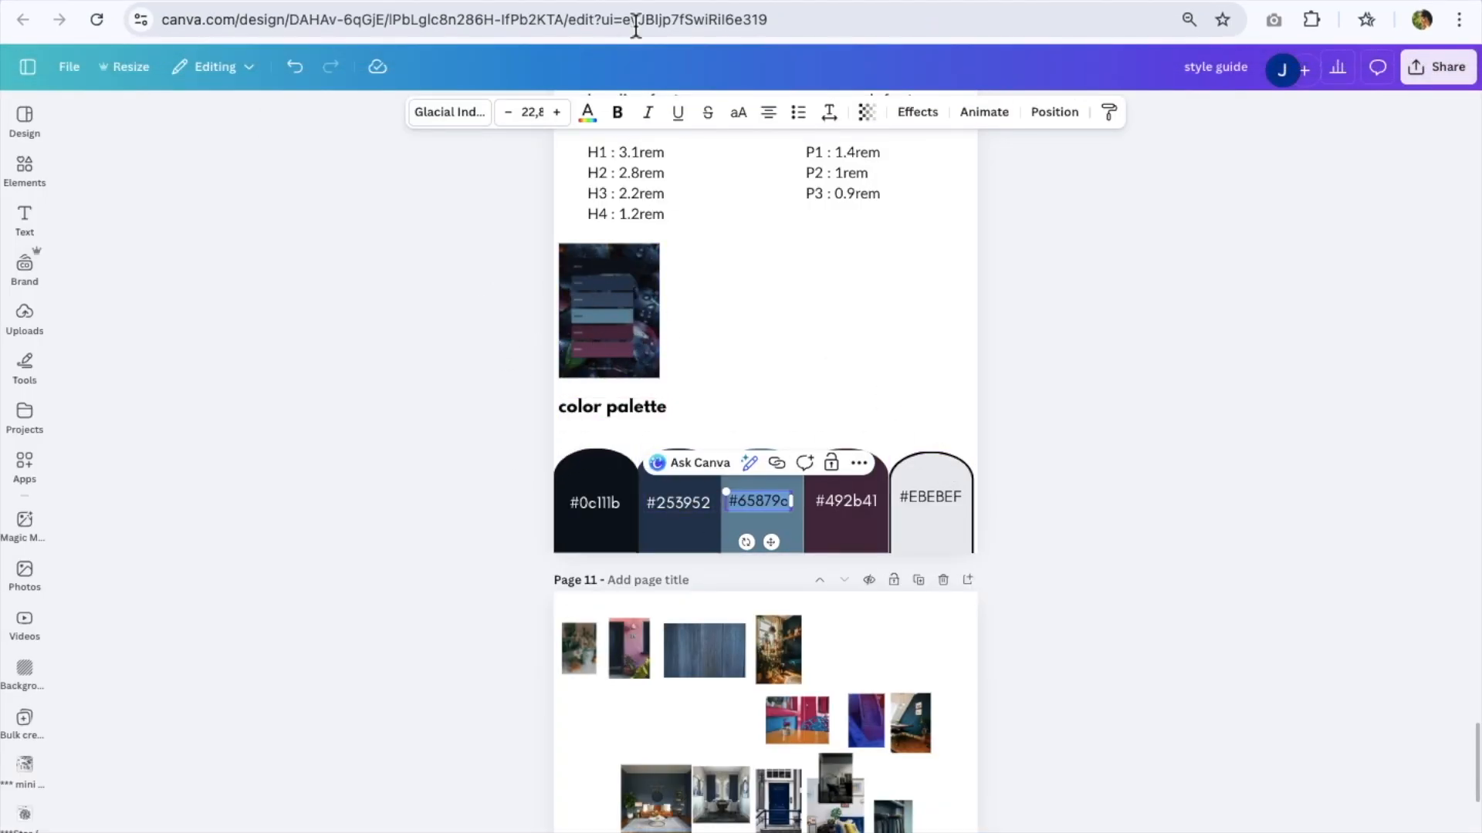
key(ctrl+Tab)
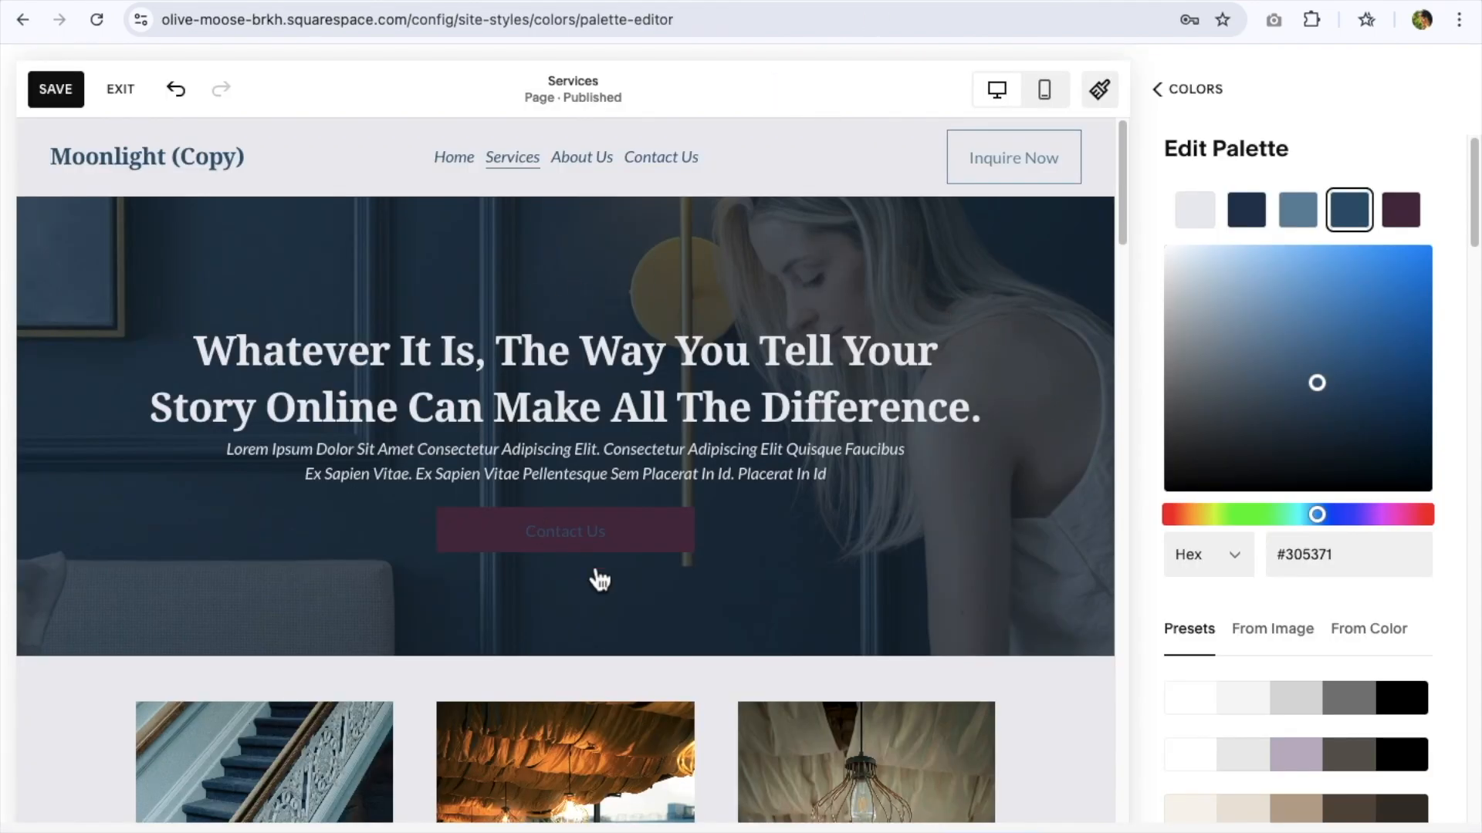
scroll(952, 524, down, 10)
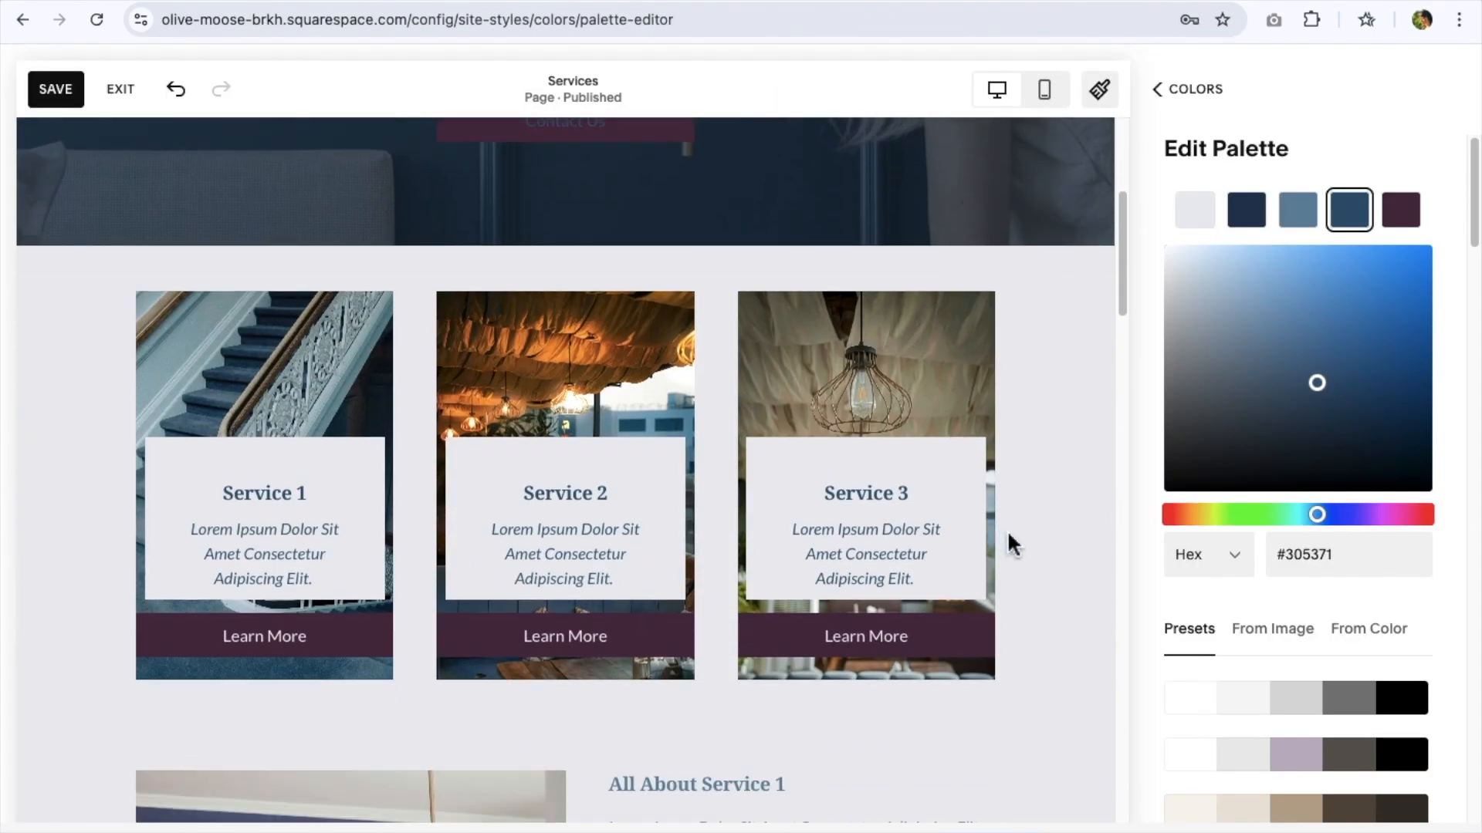
scroll(1041, 546, down, 15)
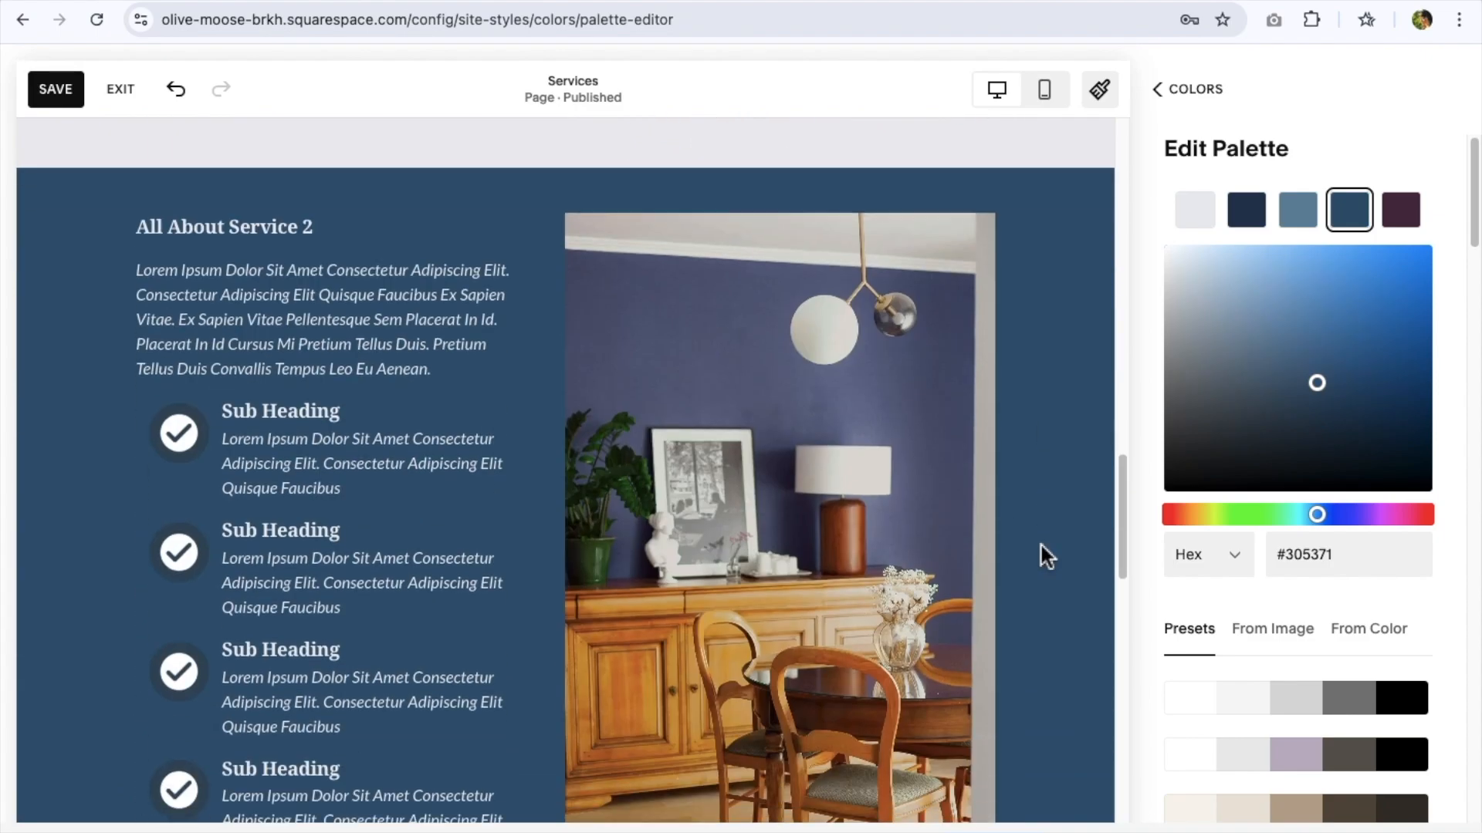
scroll(1040, 555, down, 8)
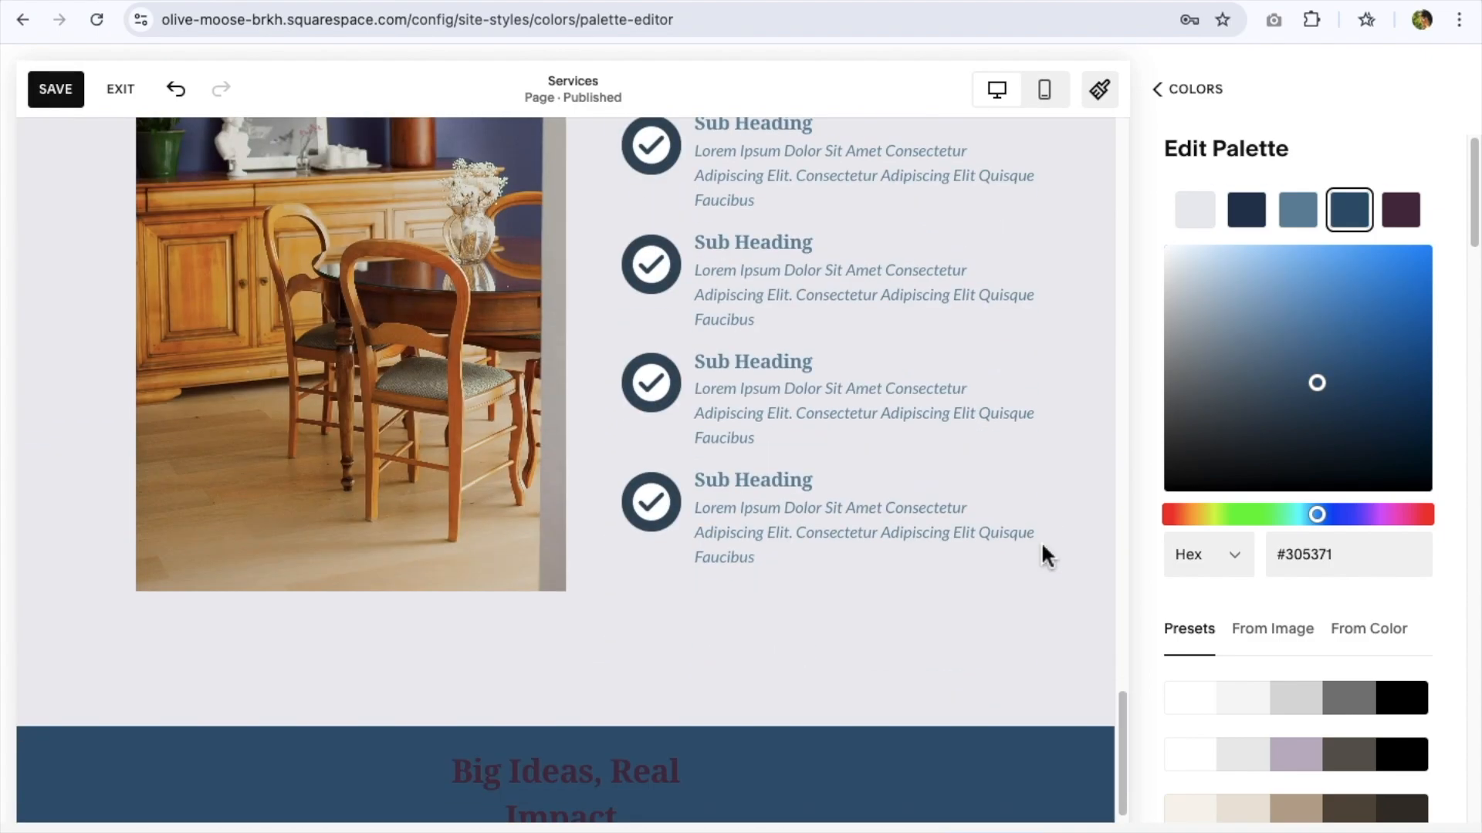
scroll(1040, 556, down, 3)
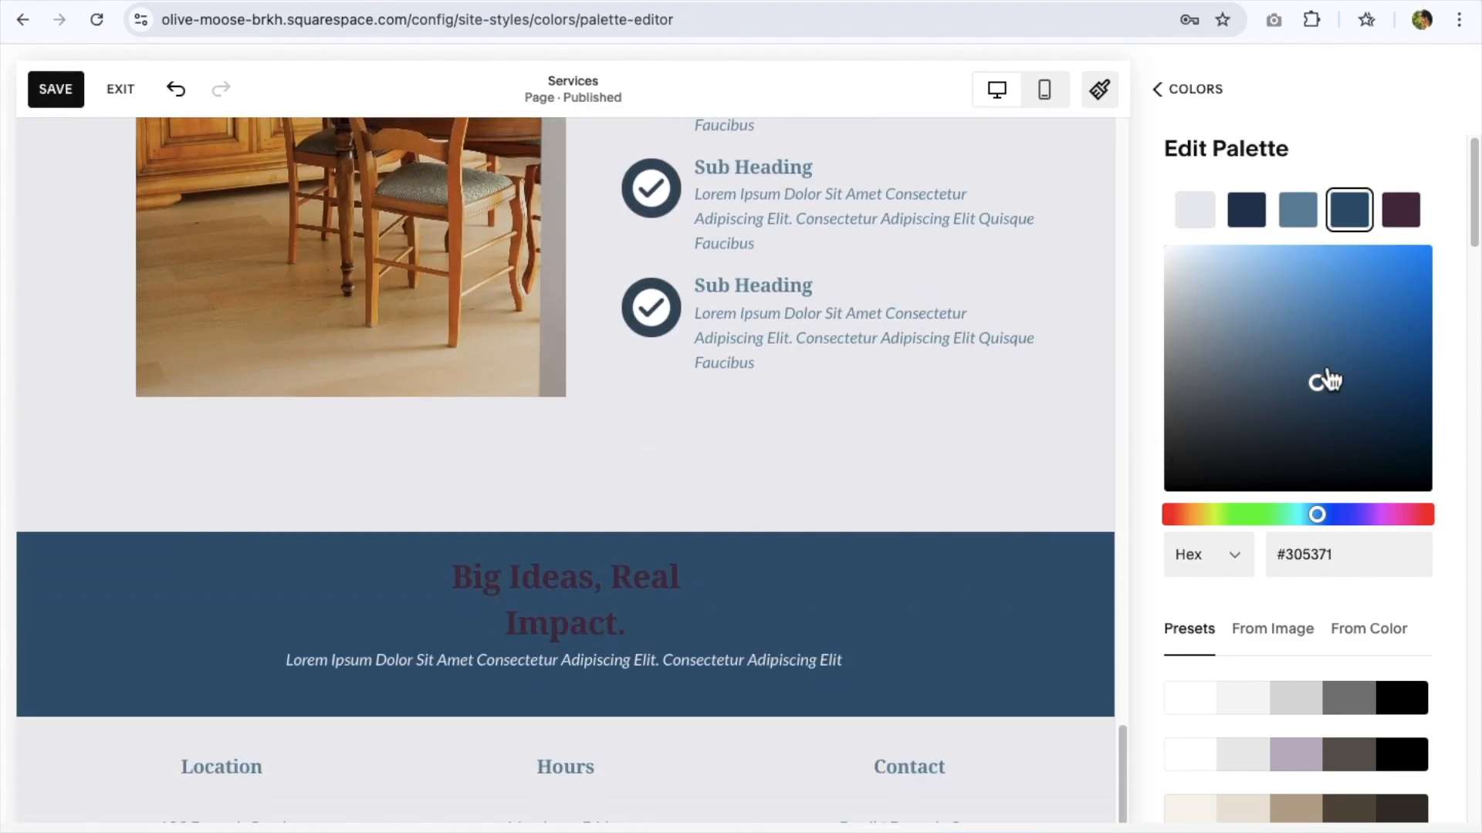
mouse_move(1316, 383)
mouse_down()
mouse_move(1318, 316)
mouse_move(1329, 402)
mouse_move(1283, 413)
mouse_move(1321, 409)
mouse_up()
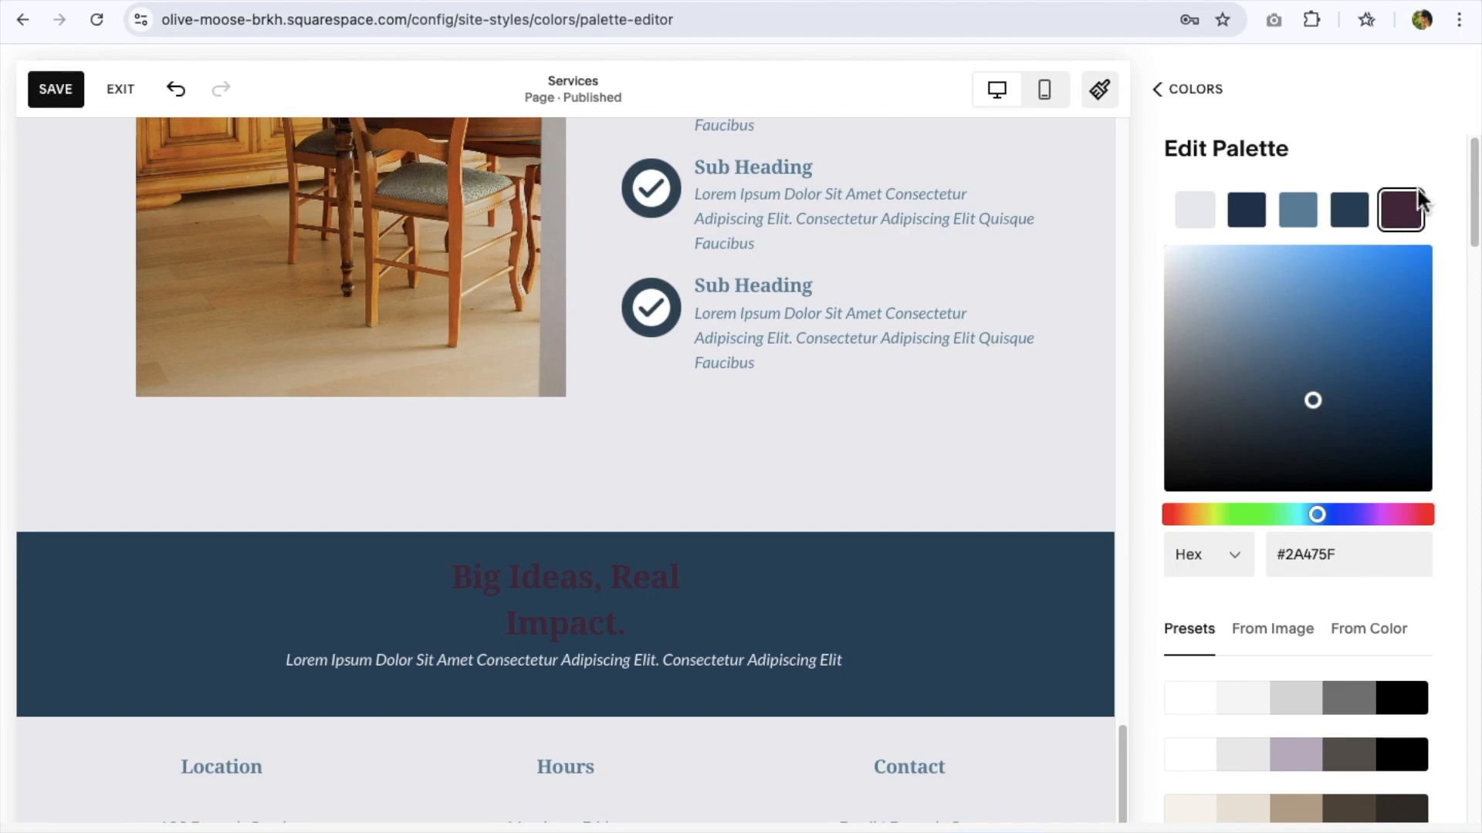
Recolor the burgundy accent swatch to purple #7A2A99 and copy its hex code.
drag(1333, 529, 1364, 525)
click(1320, 409)
drag(1314, 403, 1335, 313)
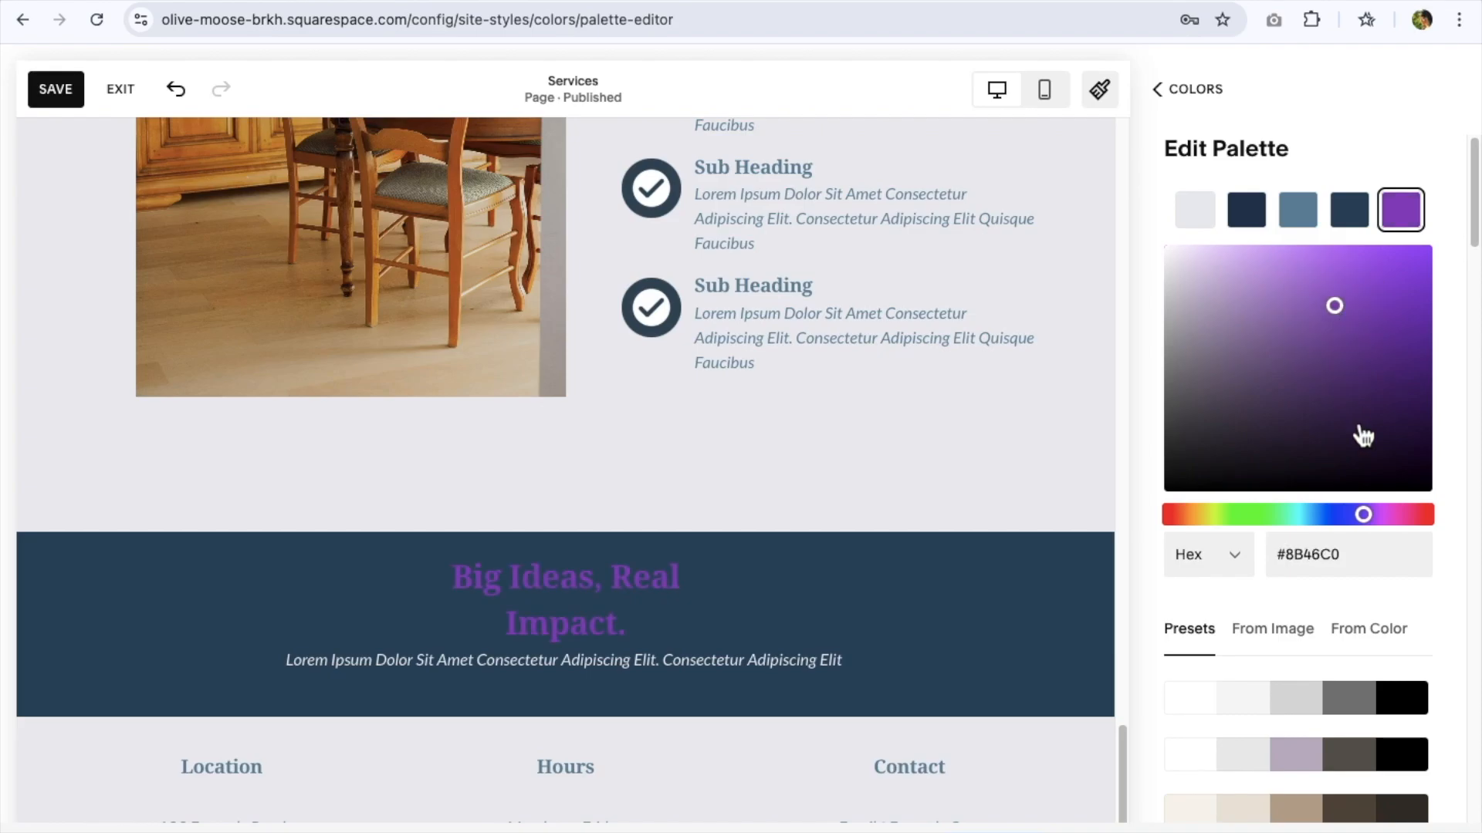
click(1358, 343)
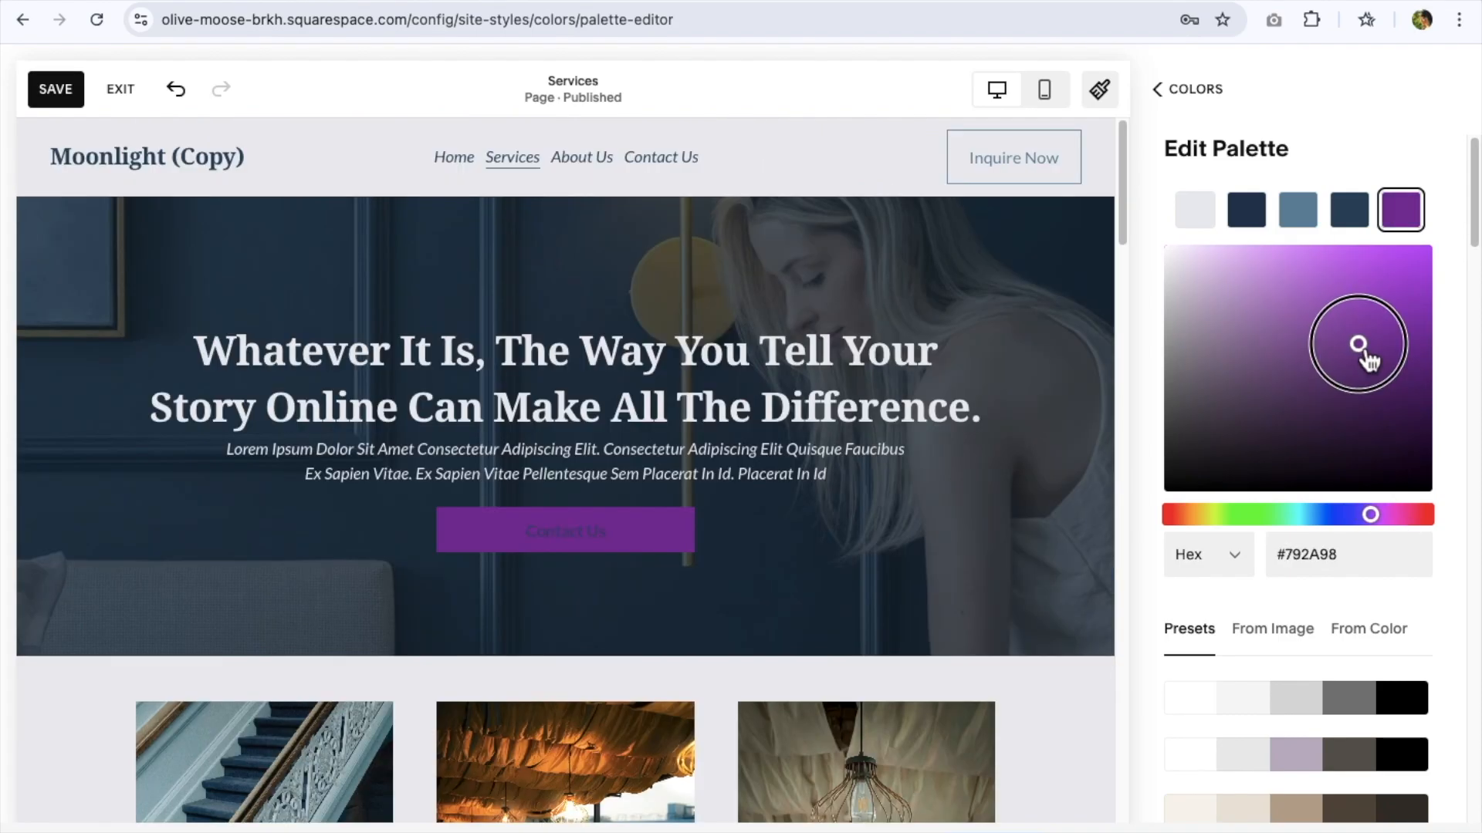
click(1358, 561)
key(ctrl+c)
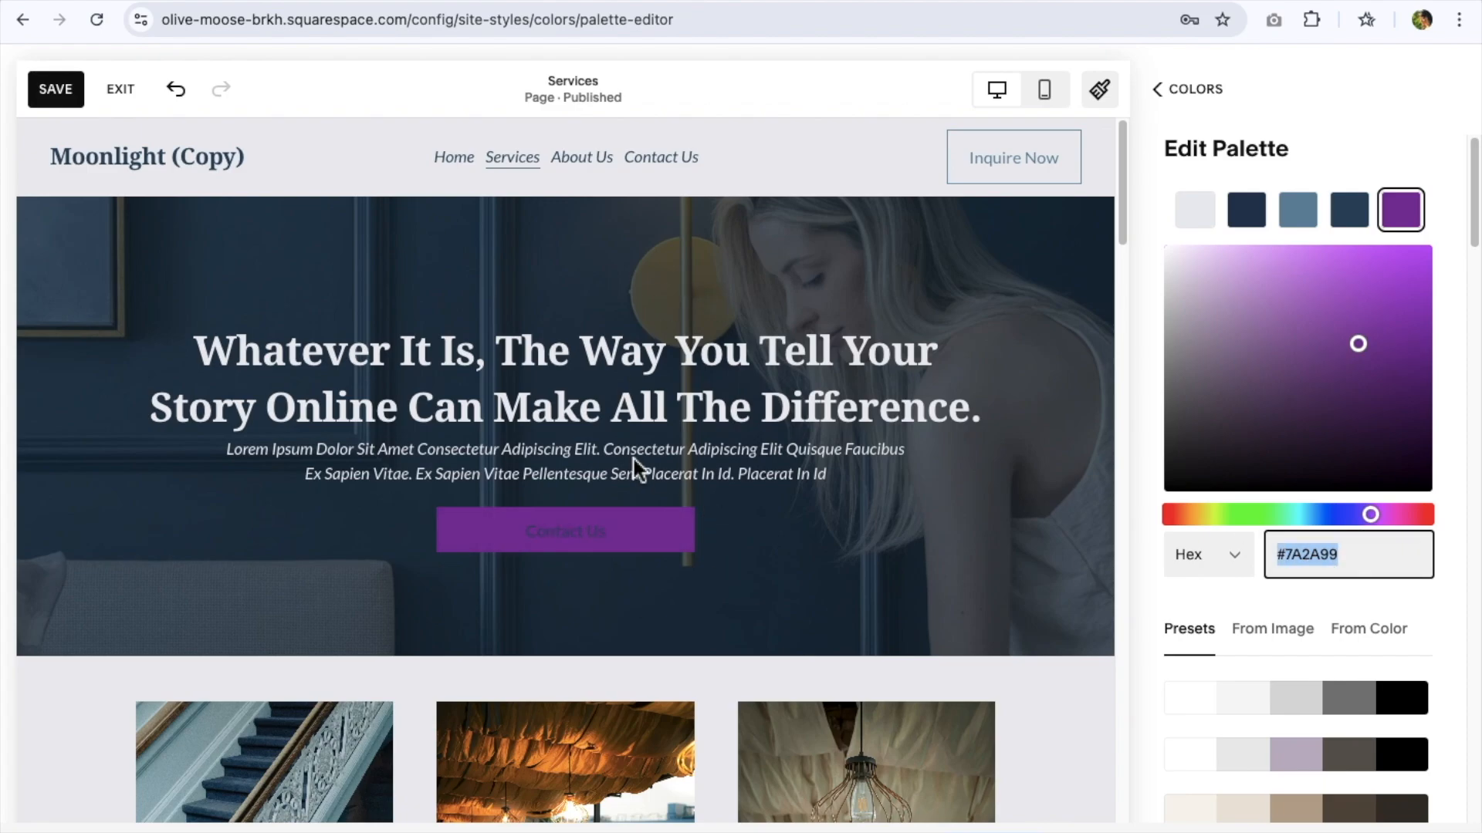
Switch to the Canva style guide and duplicate page 10 to make a copy for the adjusted palette.
key(ctrl+Tab)
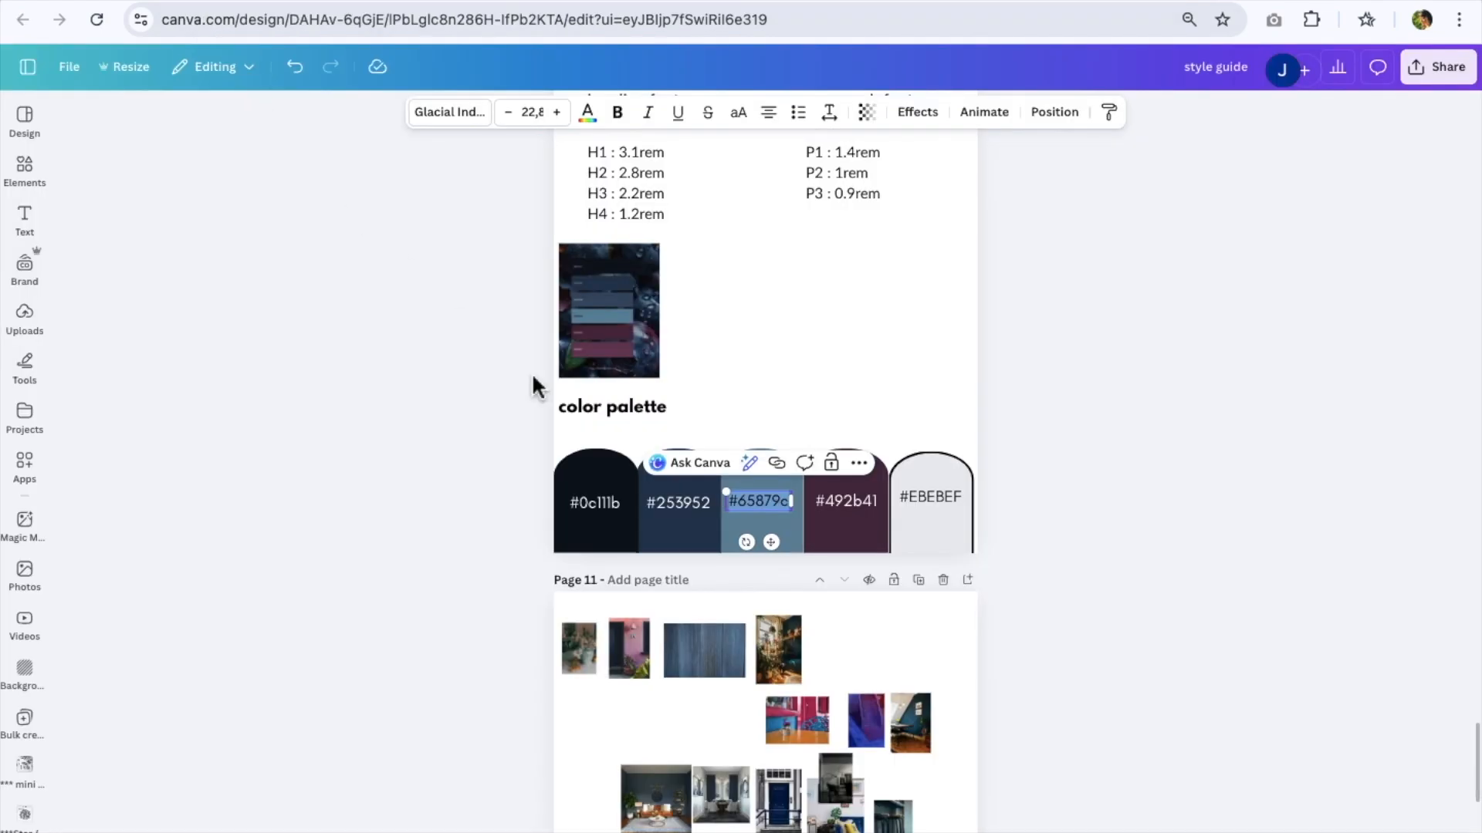
scroll(1073, 439, up, 3)
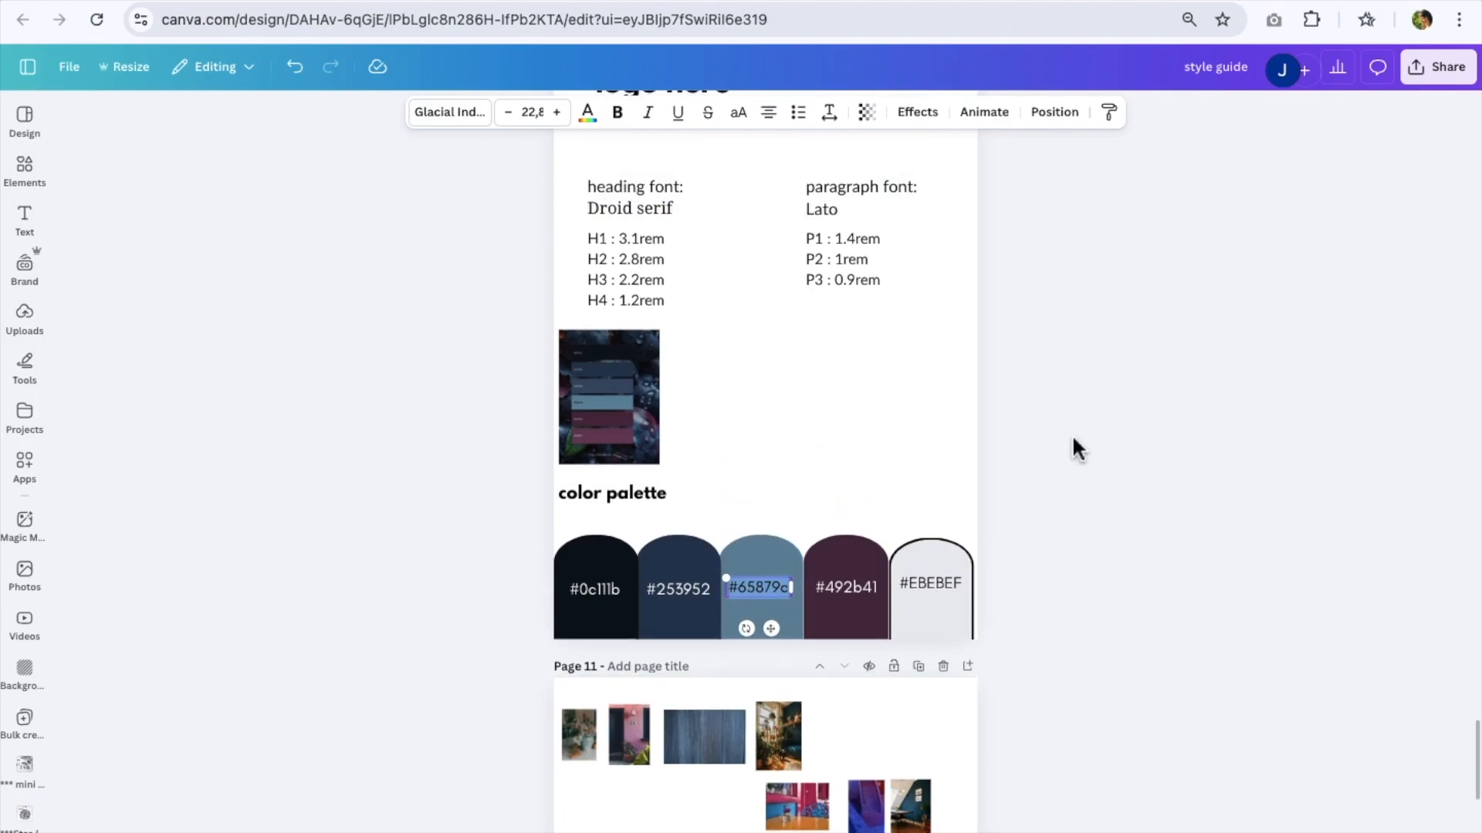
click(930, 185)
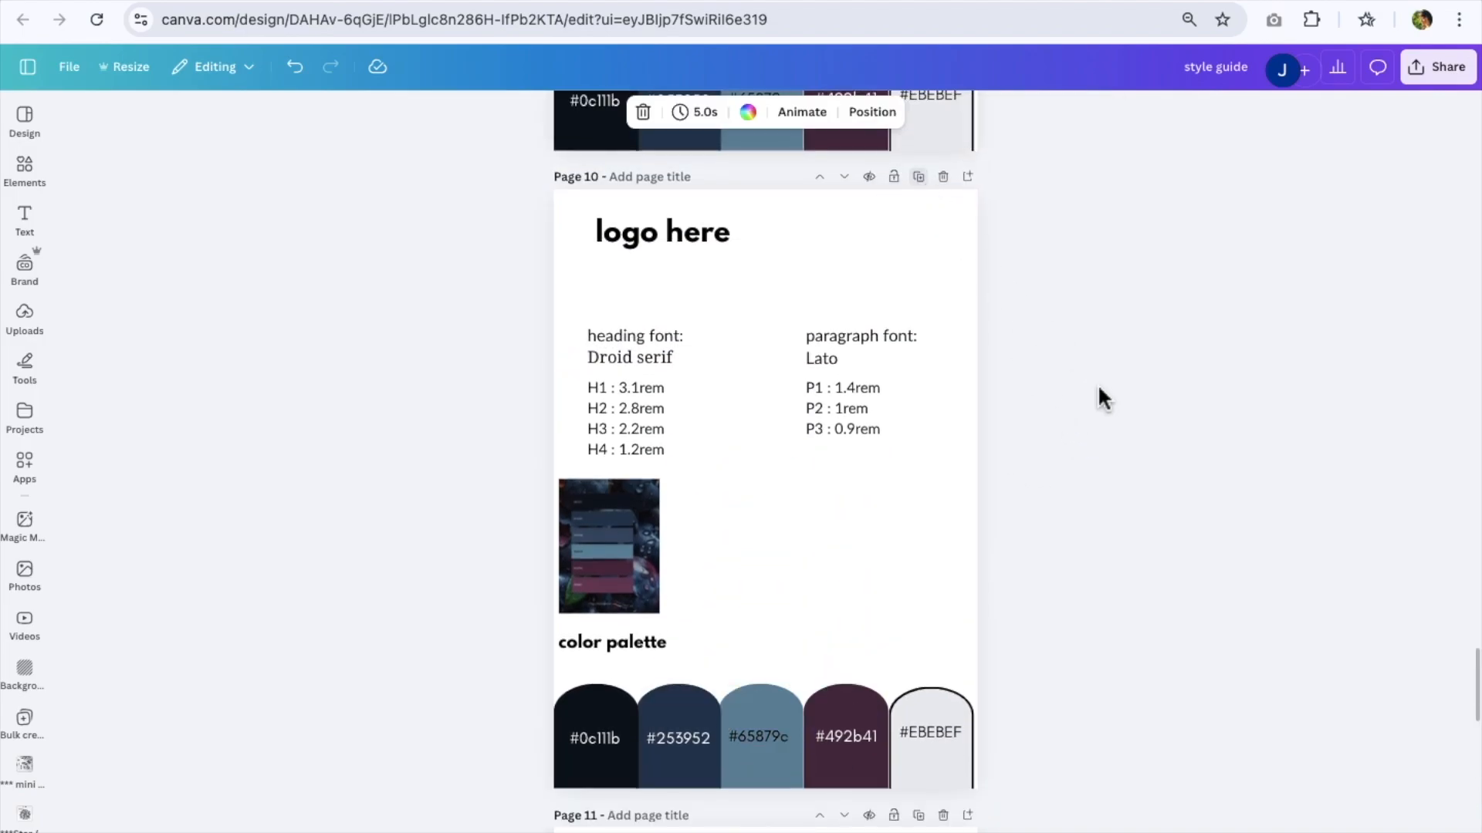
scroll(1127, 509, down, 2)
On the duplicated page, replace the burgundy swatch's #492b41 label with #7A2A99 and recolor the swatch to #7A2A99.
click(847, 550)
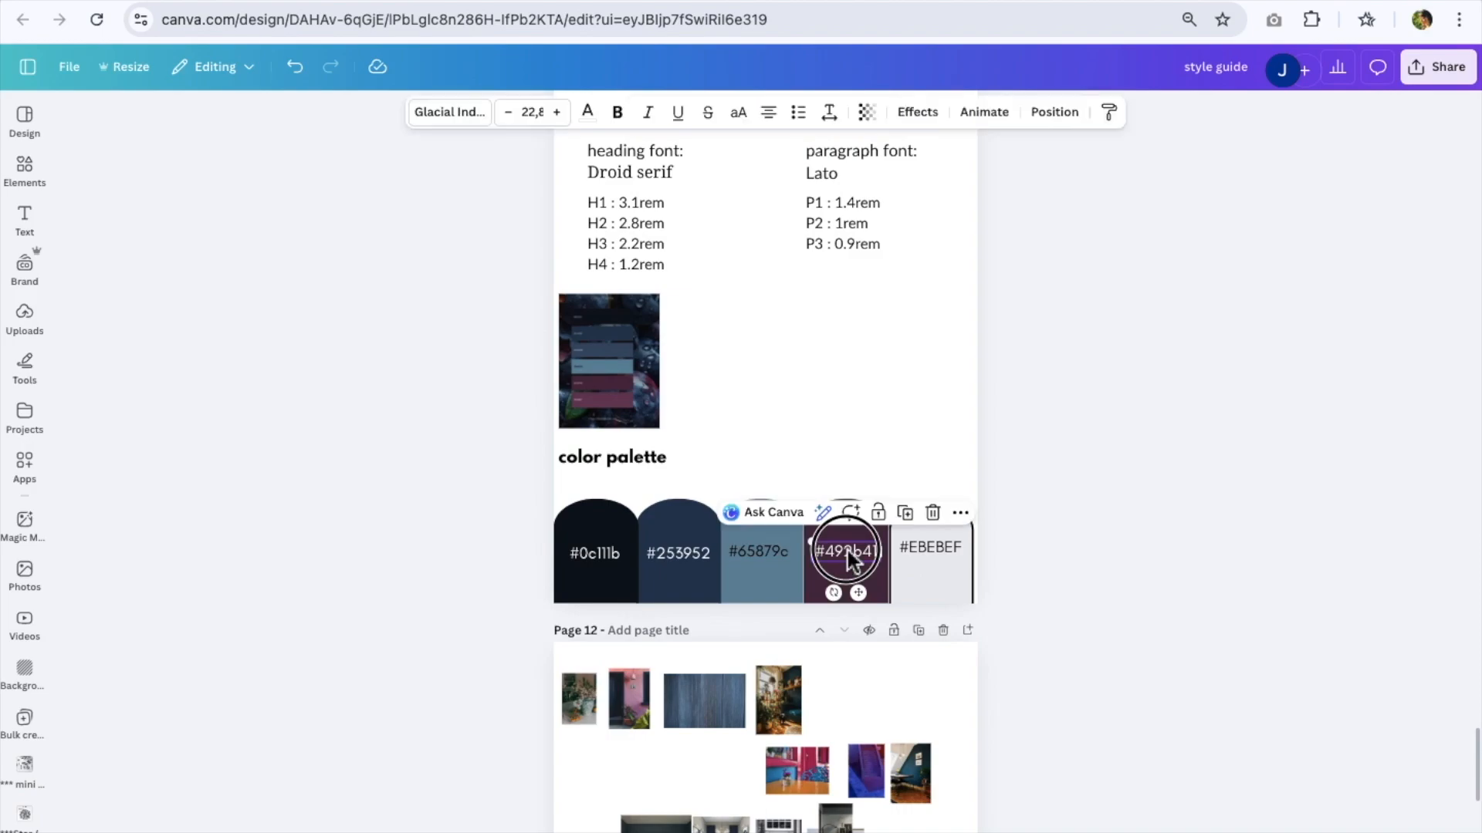
click(854, 554)
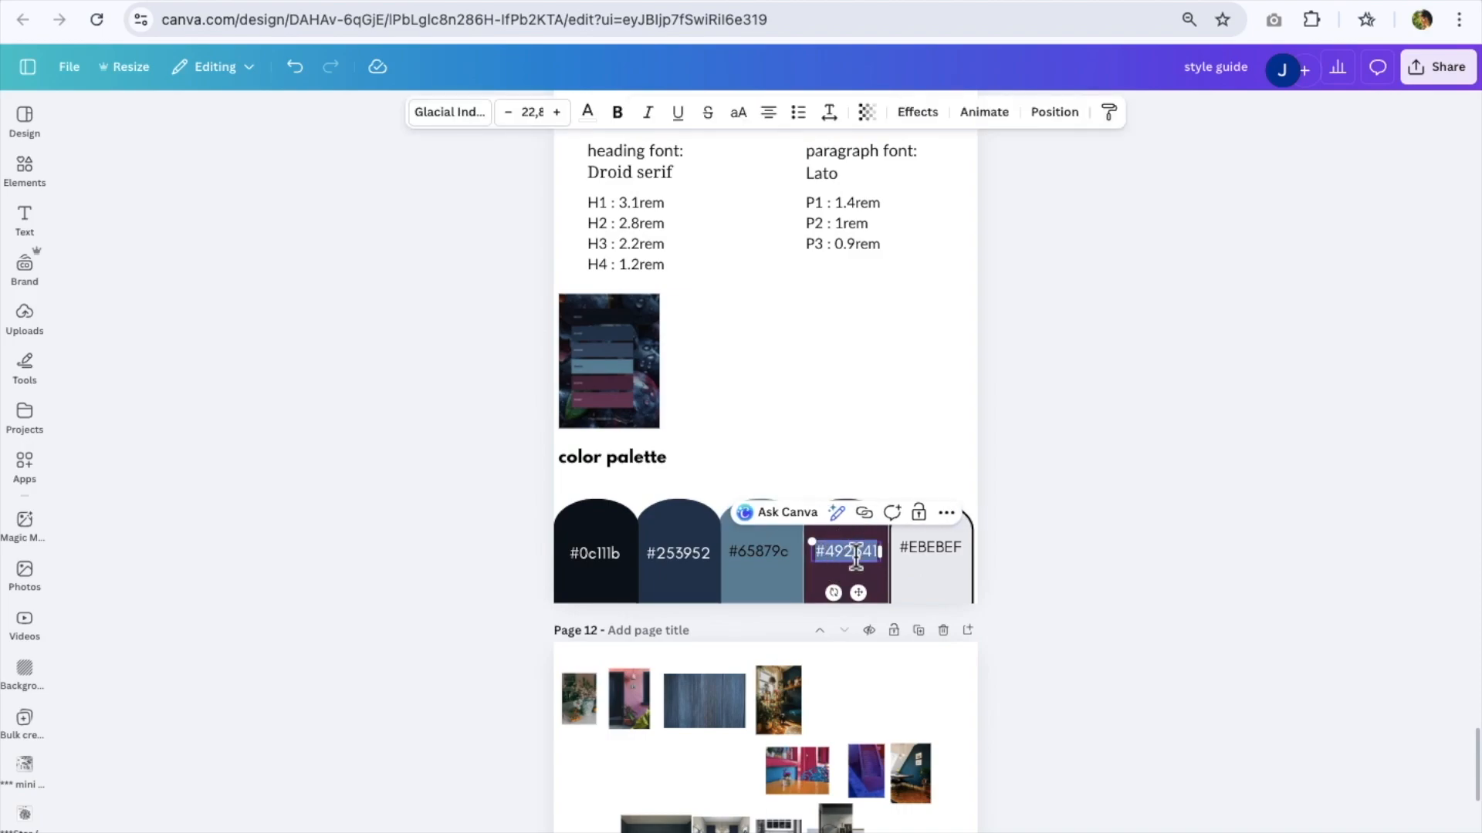
key(ctrl+v)
key(Escape)
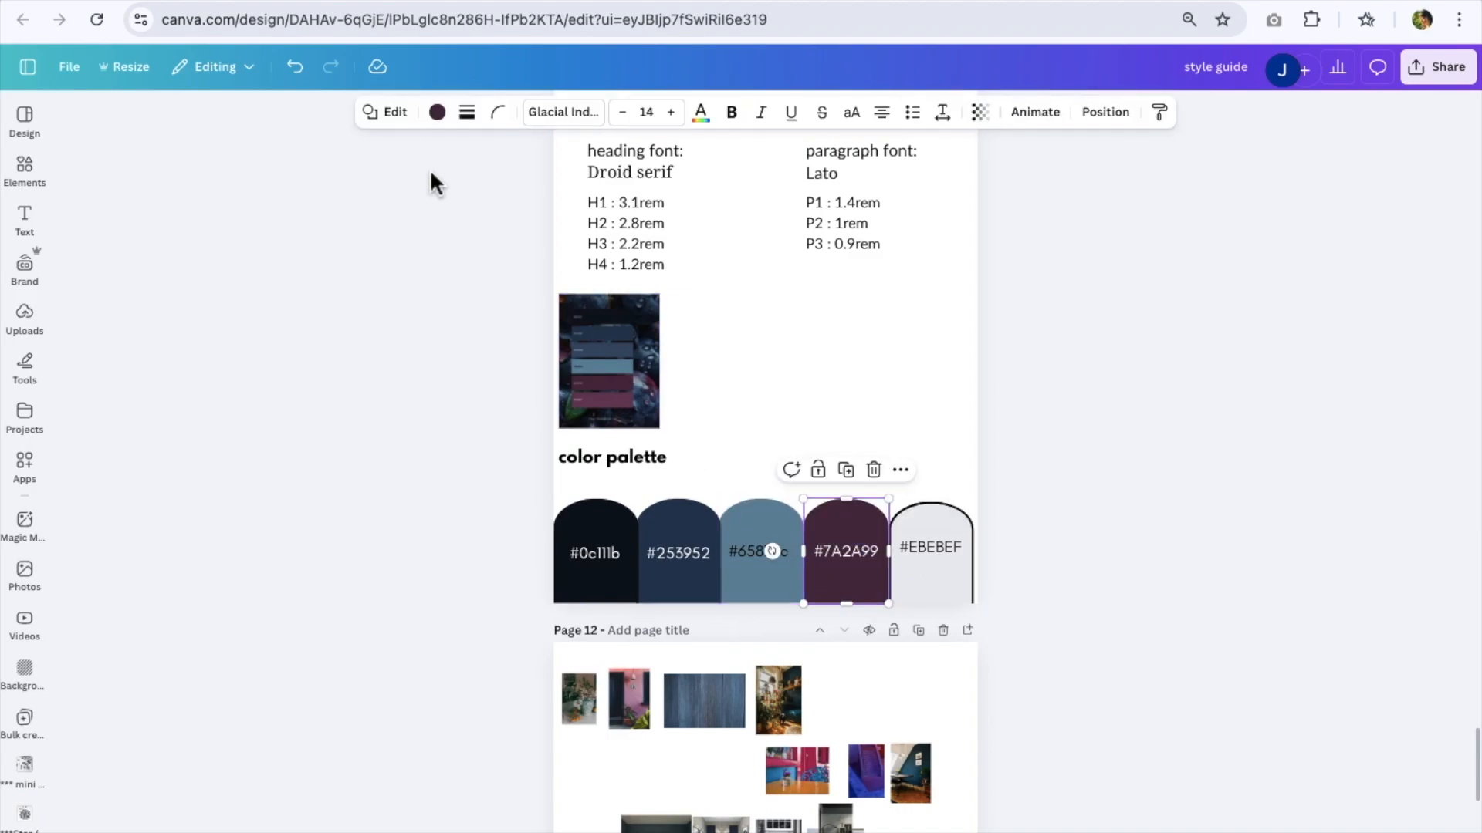
click(438, 112)
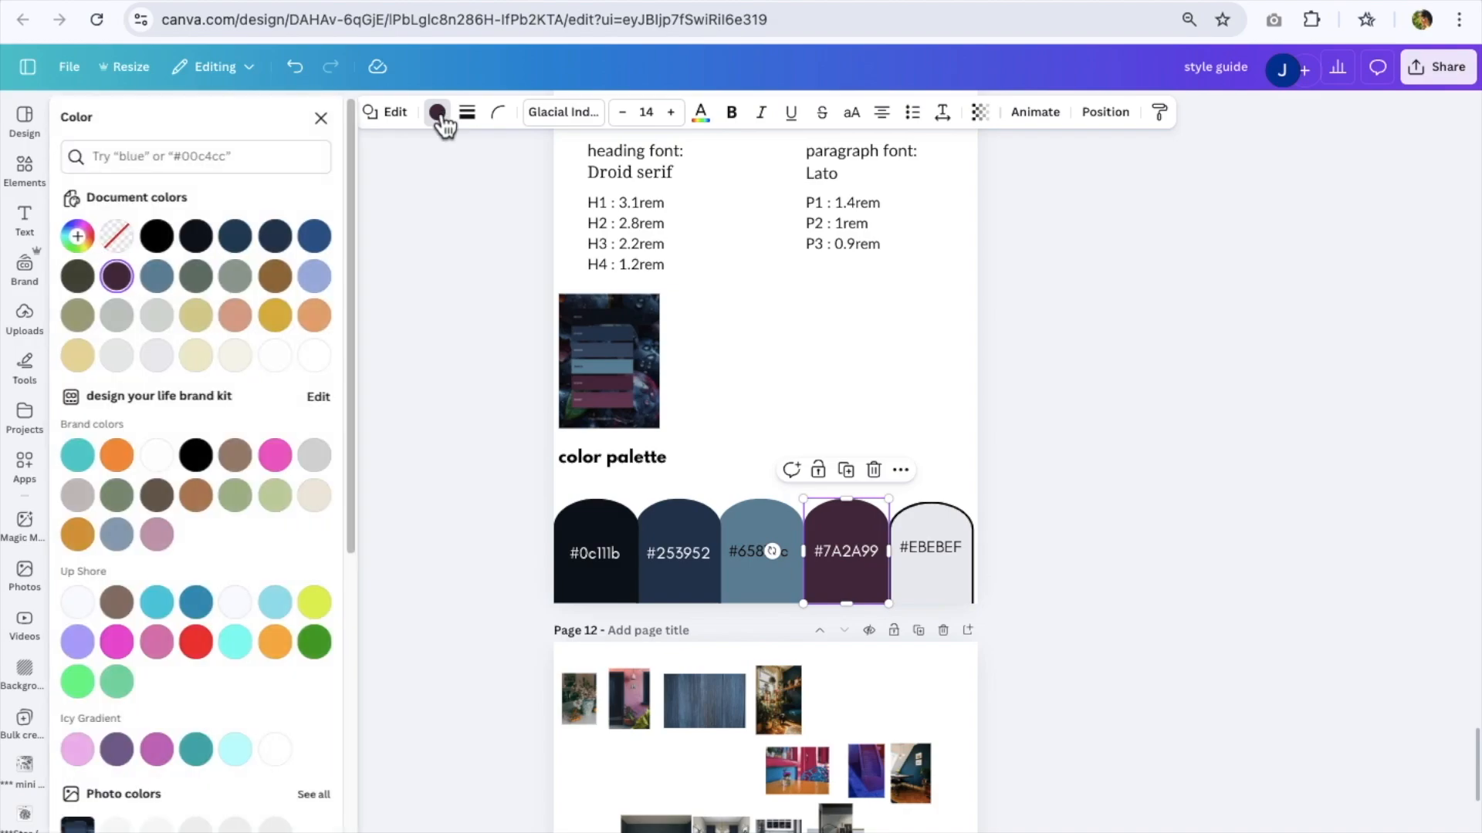
click(78, 237)
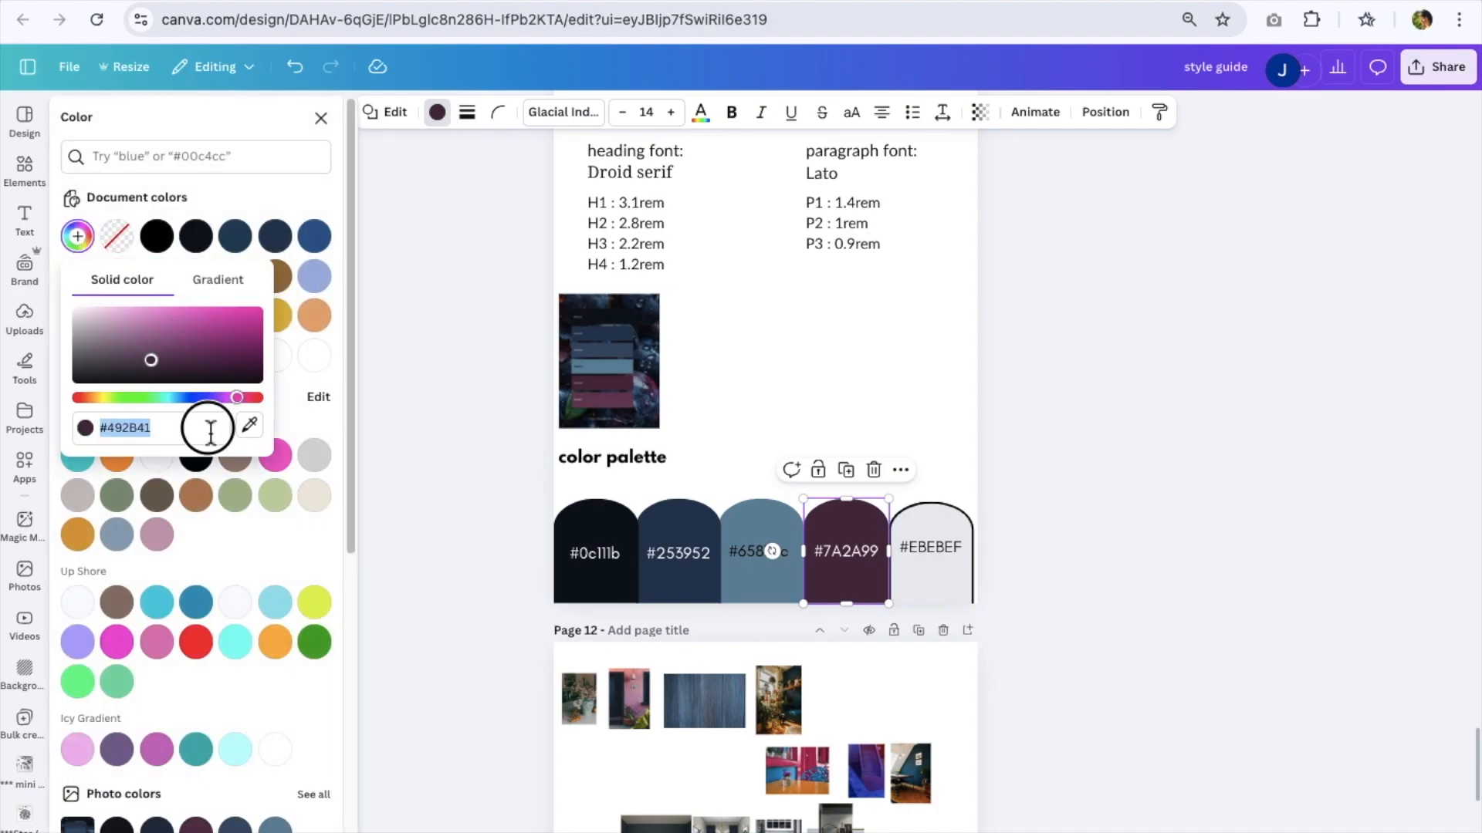
key(ctrl+v)
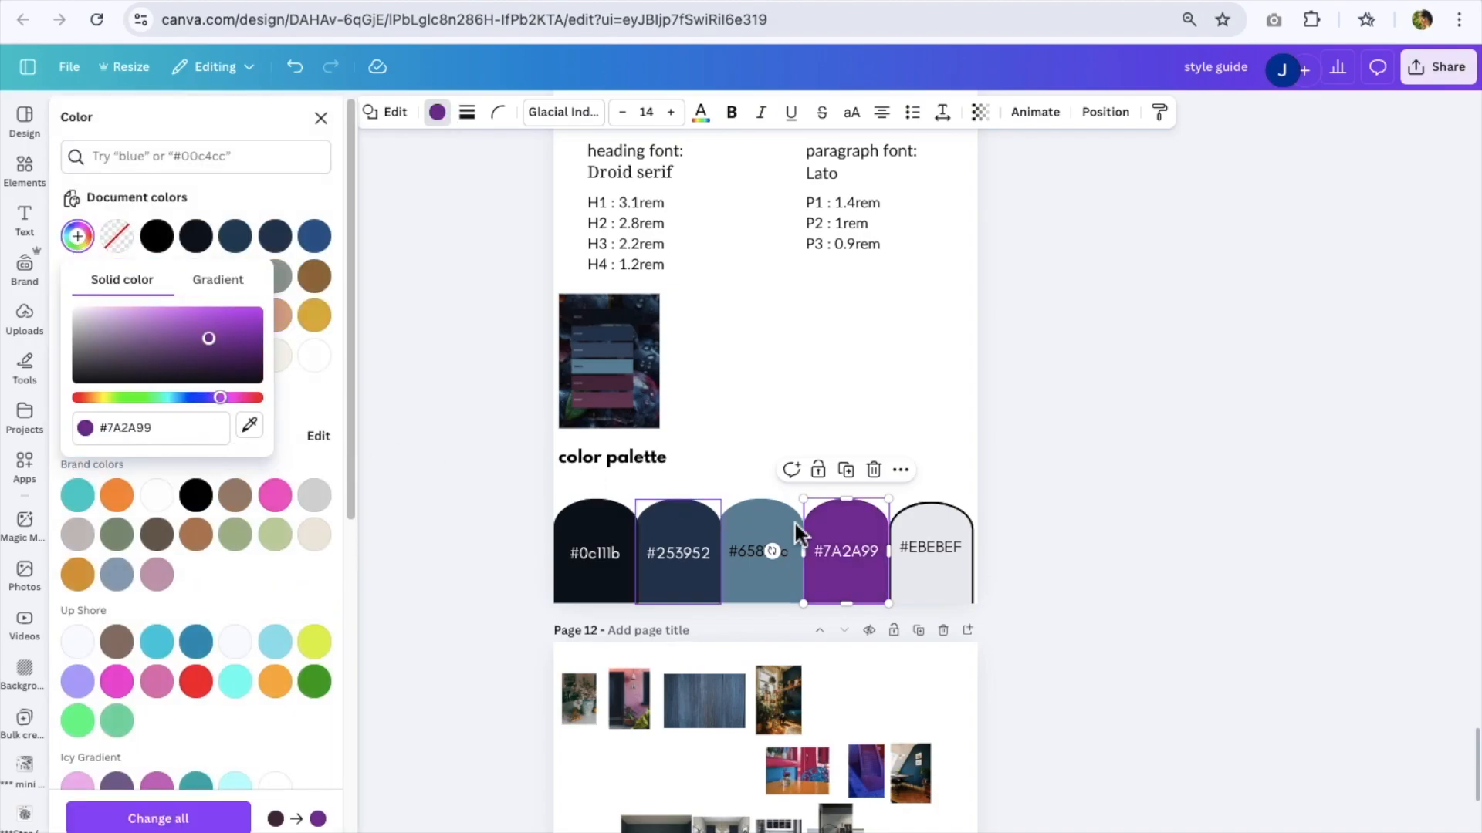
key(Escape)
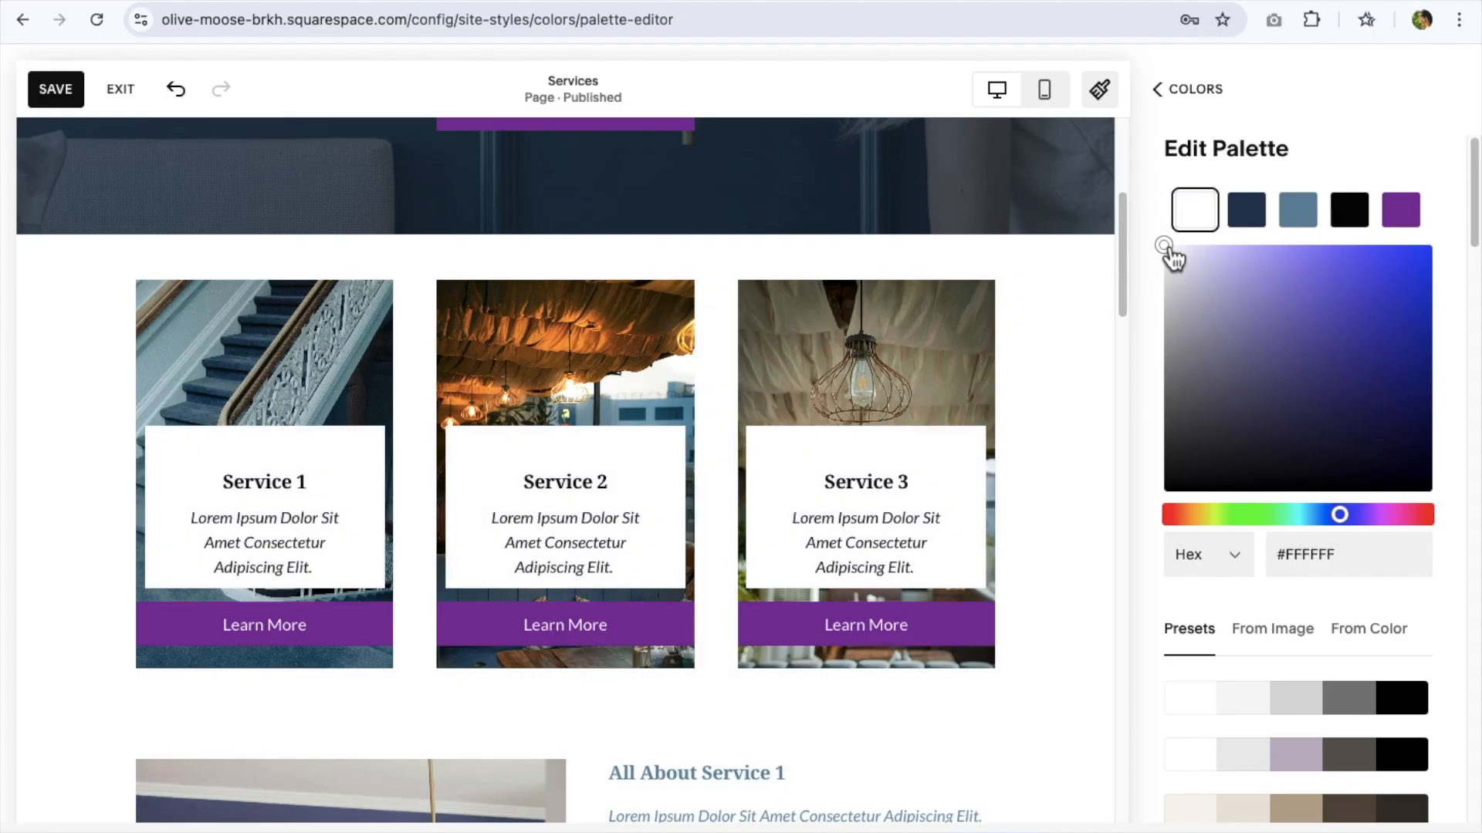
Inspect the Services page sections with the white and black palette colors, and select the black fourth swatch.
scroll(1075, 324, up, 5)
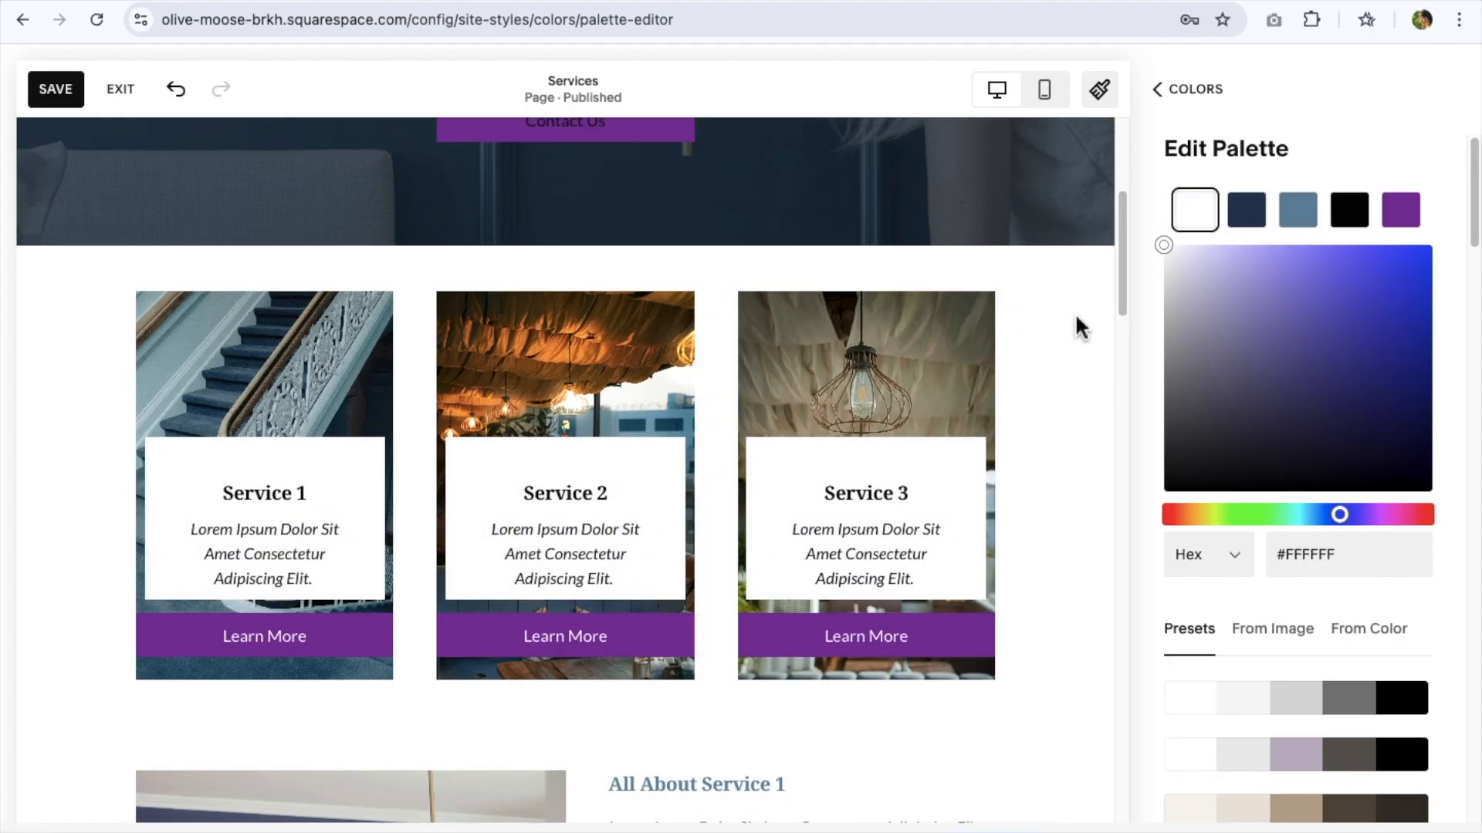
scroll(1073, 309, down, 10)
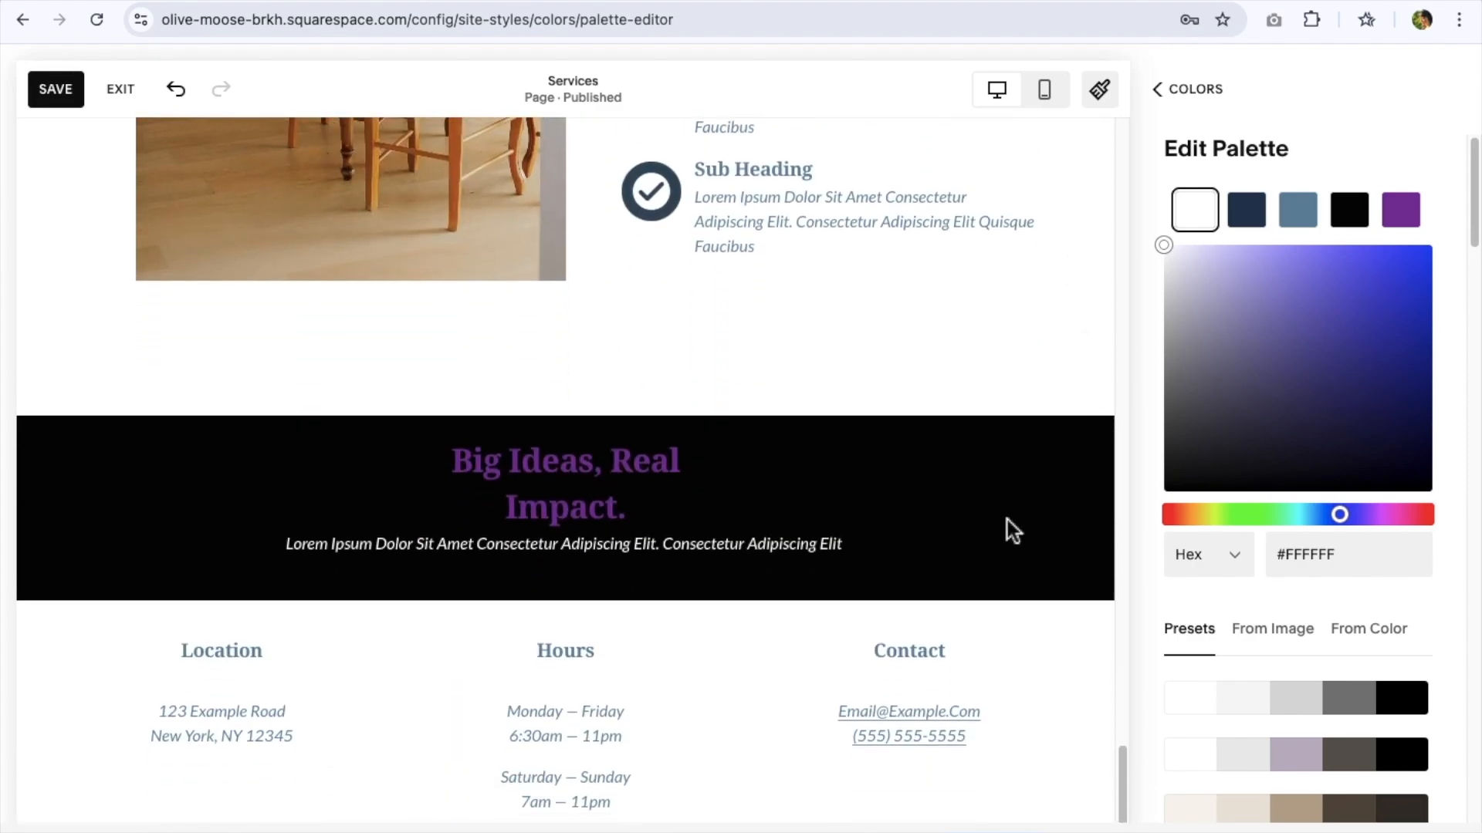
click(1352, 220)
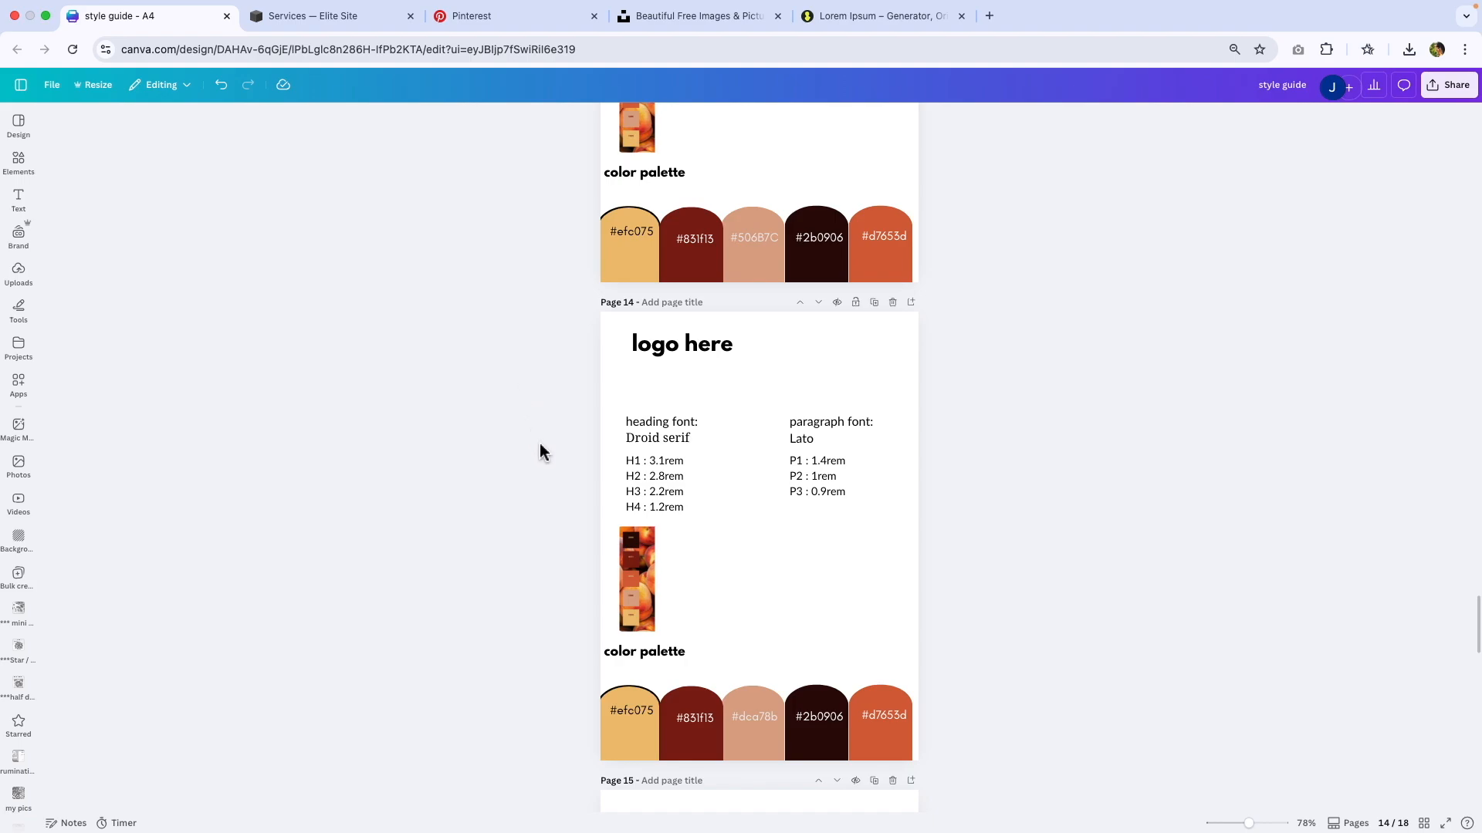
Examine the gold, red and orange palette on the style guide's page 14 and the color schemes board on Pinterest.
scroll(538, 453, down, 3)
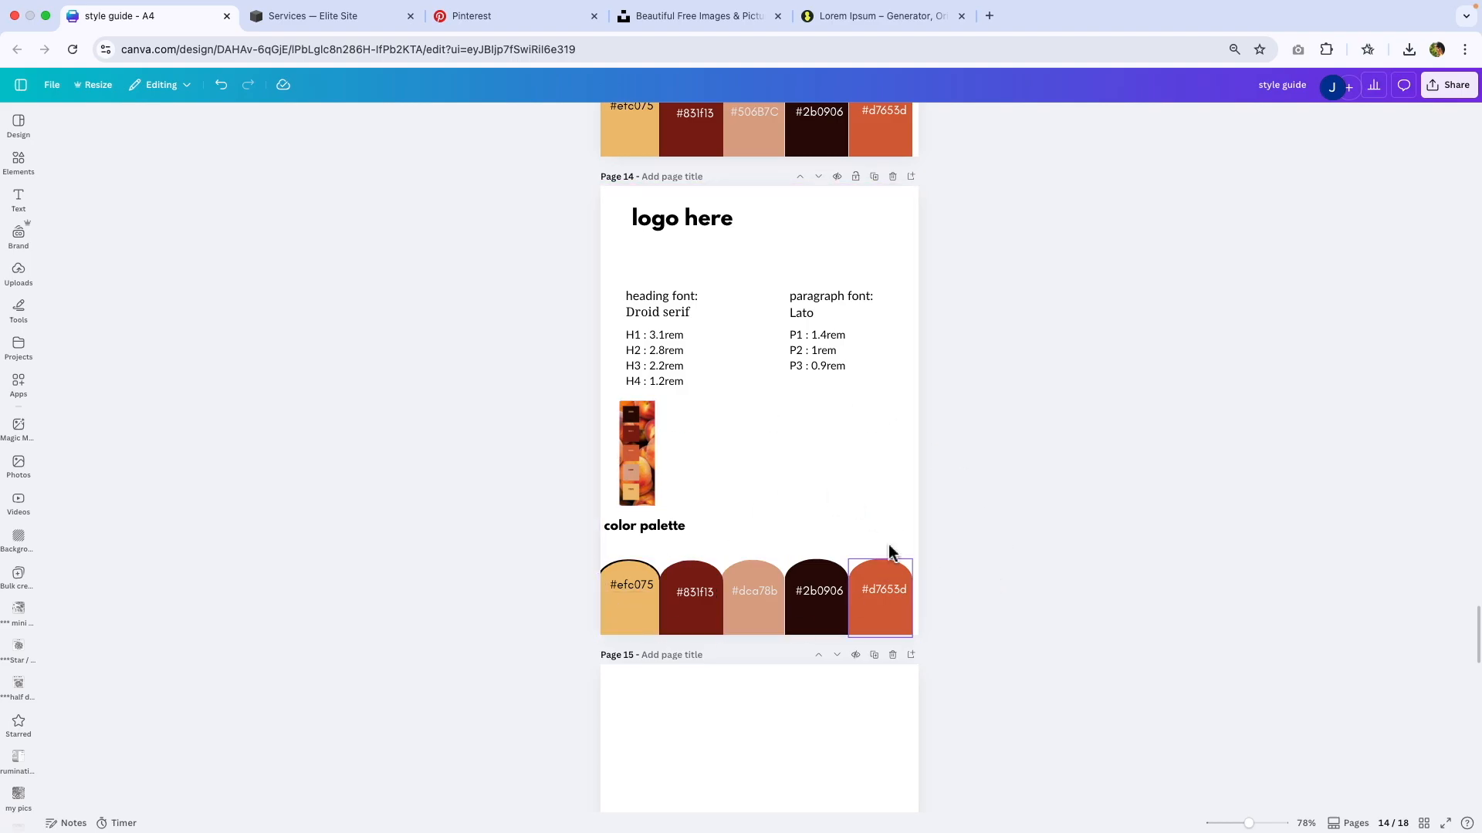
click(520, 15)
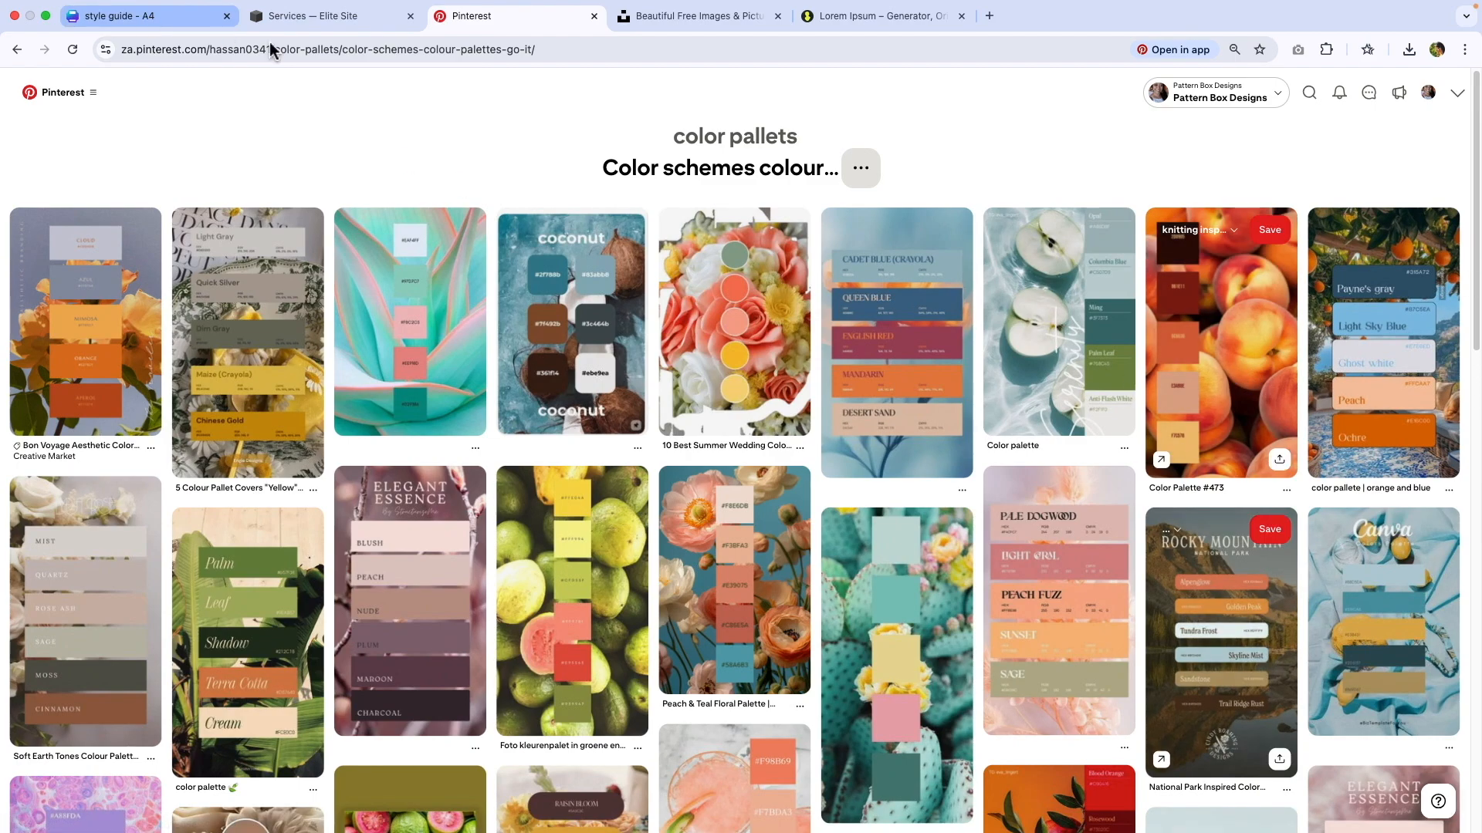
click(151, 15)
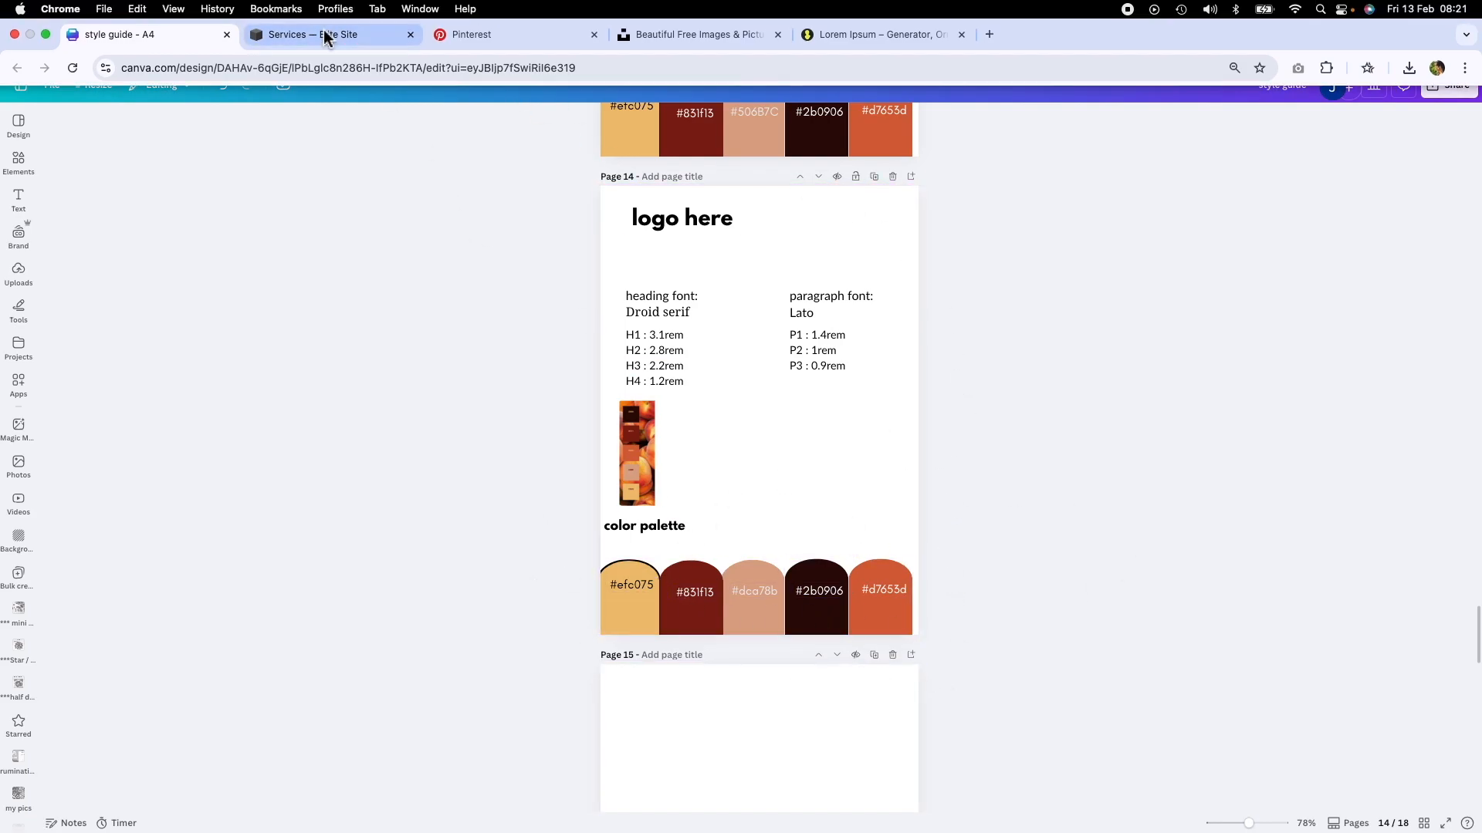
Switch to the Squarespace site and examine how the #efc075-based palette looks across the Services page's hero, cards and text sections.
click(324, 36)
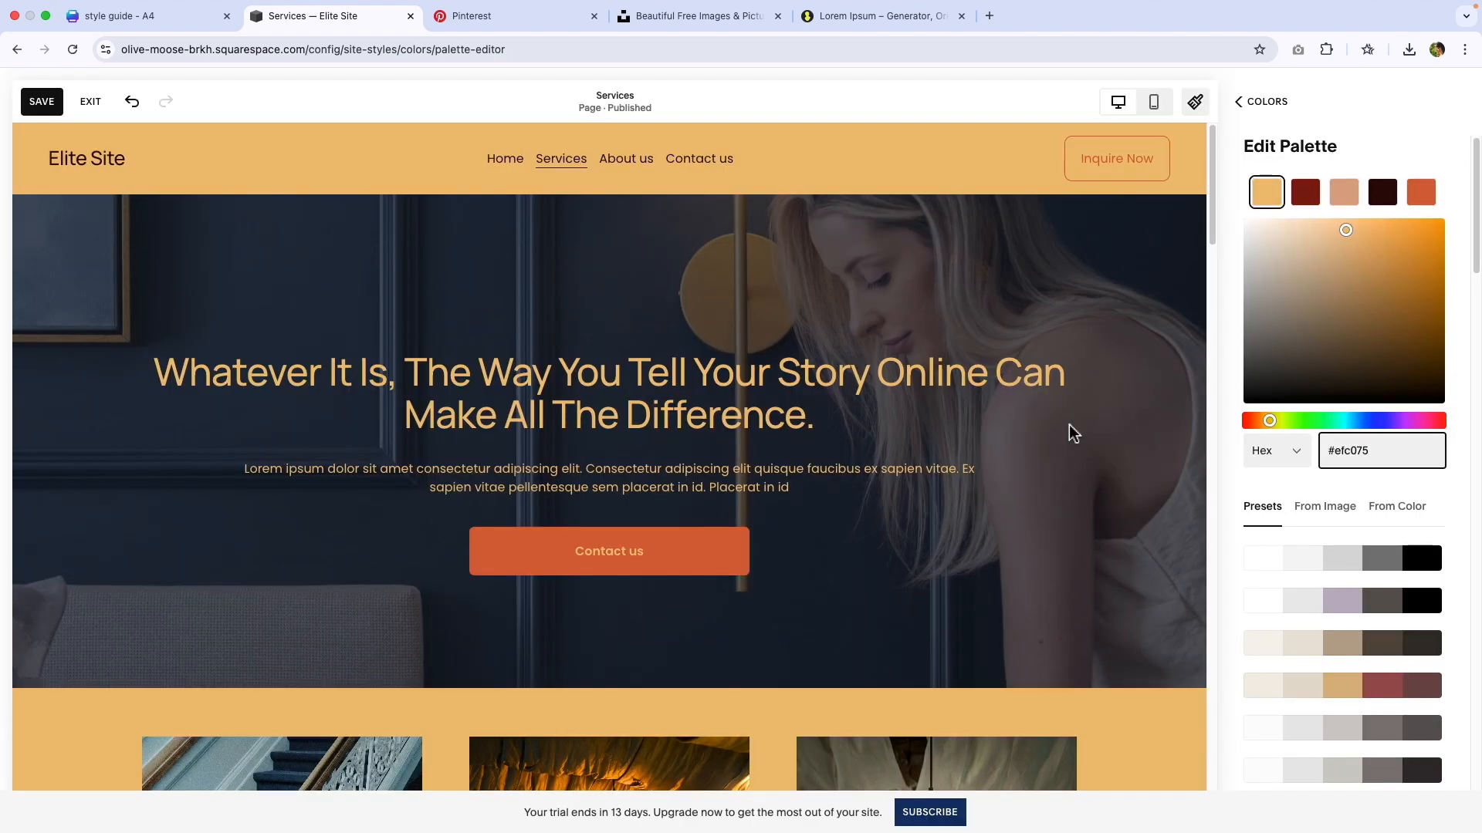
scroll(1073, 432, down, 4)
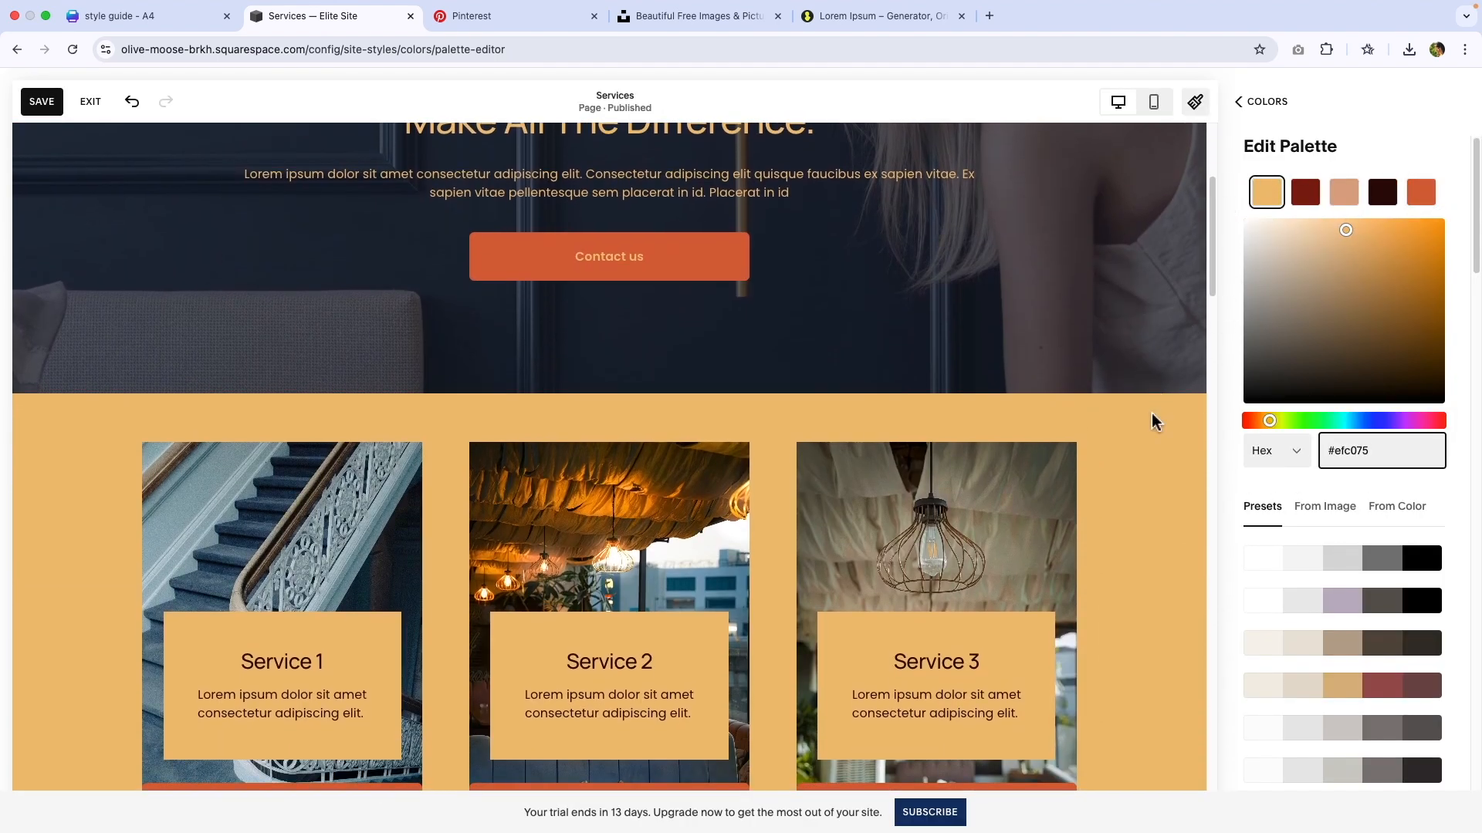
scroll(1153, 419, down, 2)
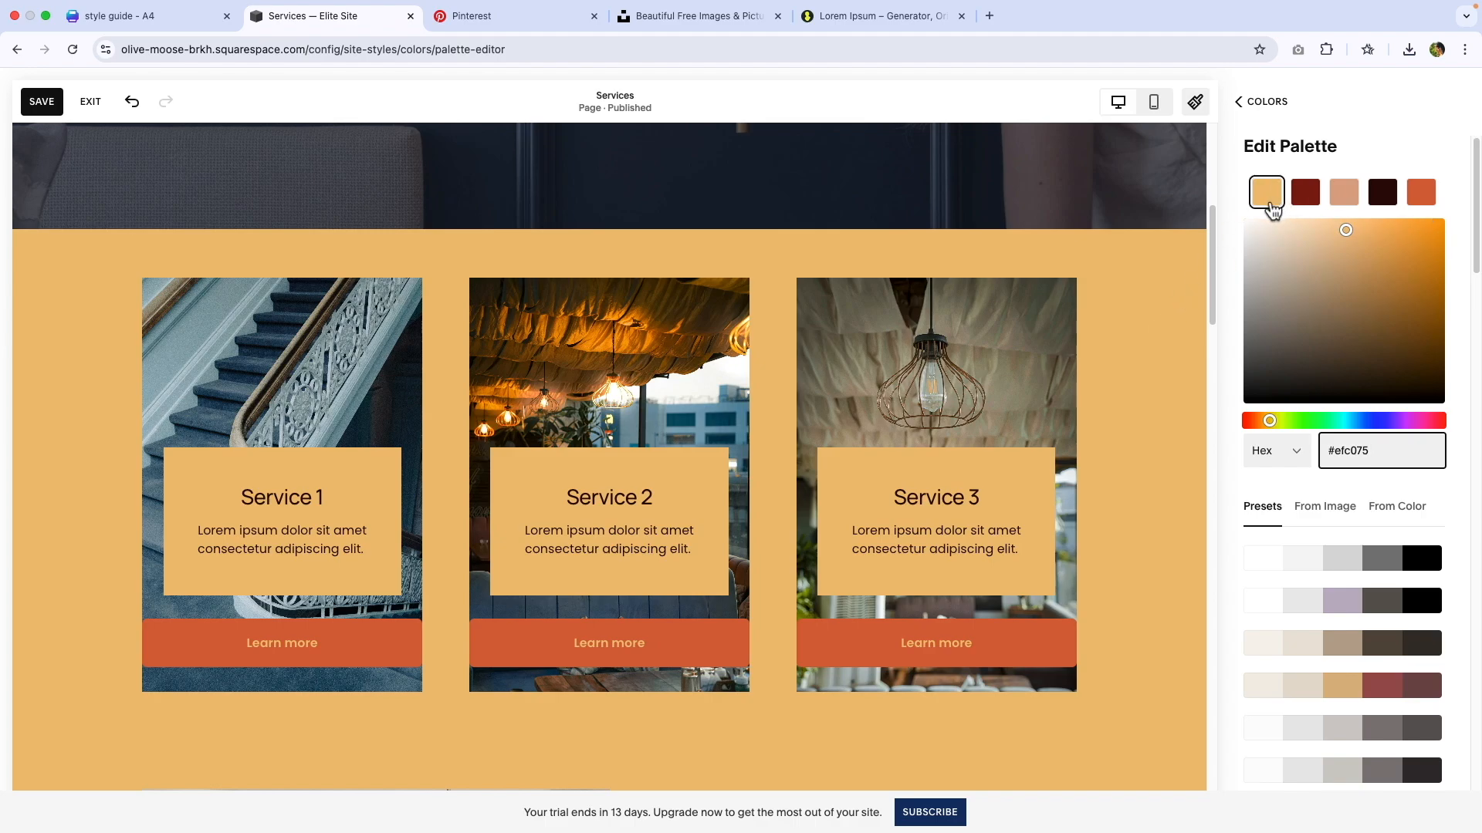
scroll(1134, 341, down, 5)
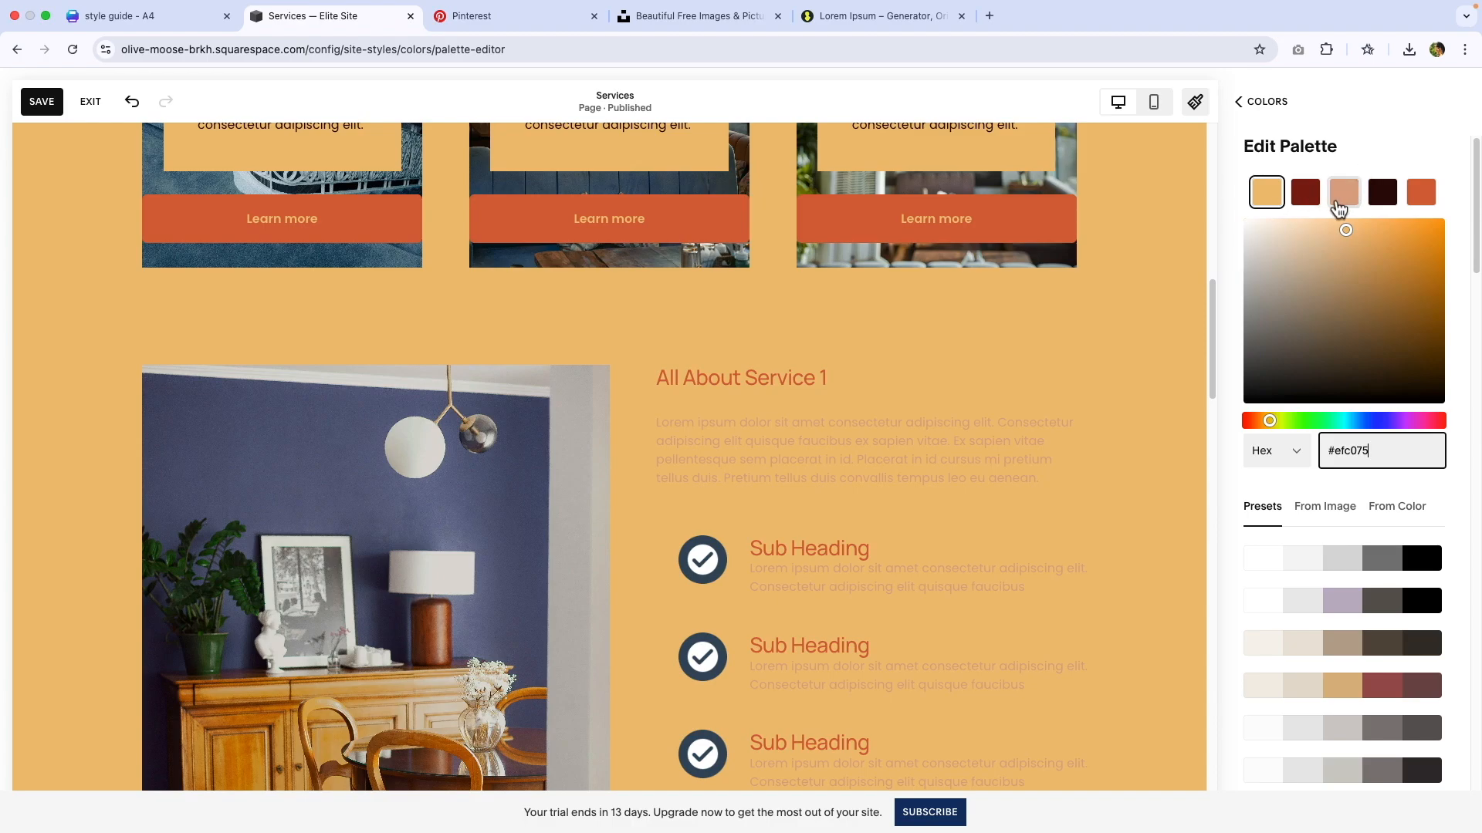
scroll(1027, 473, up, 10)
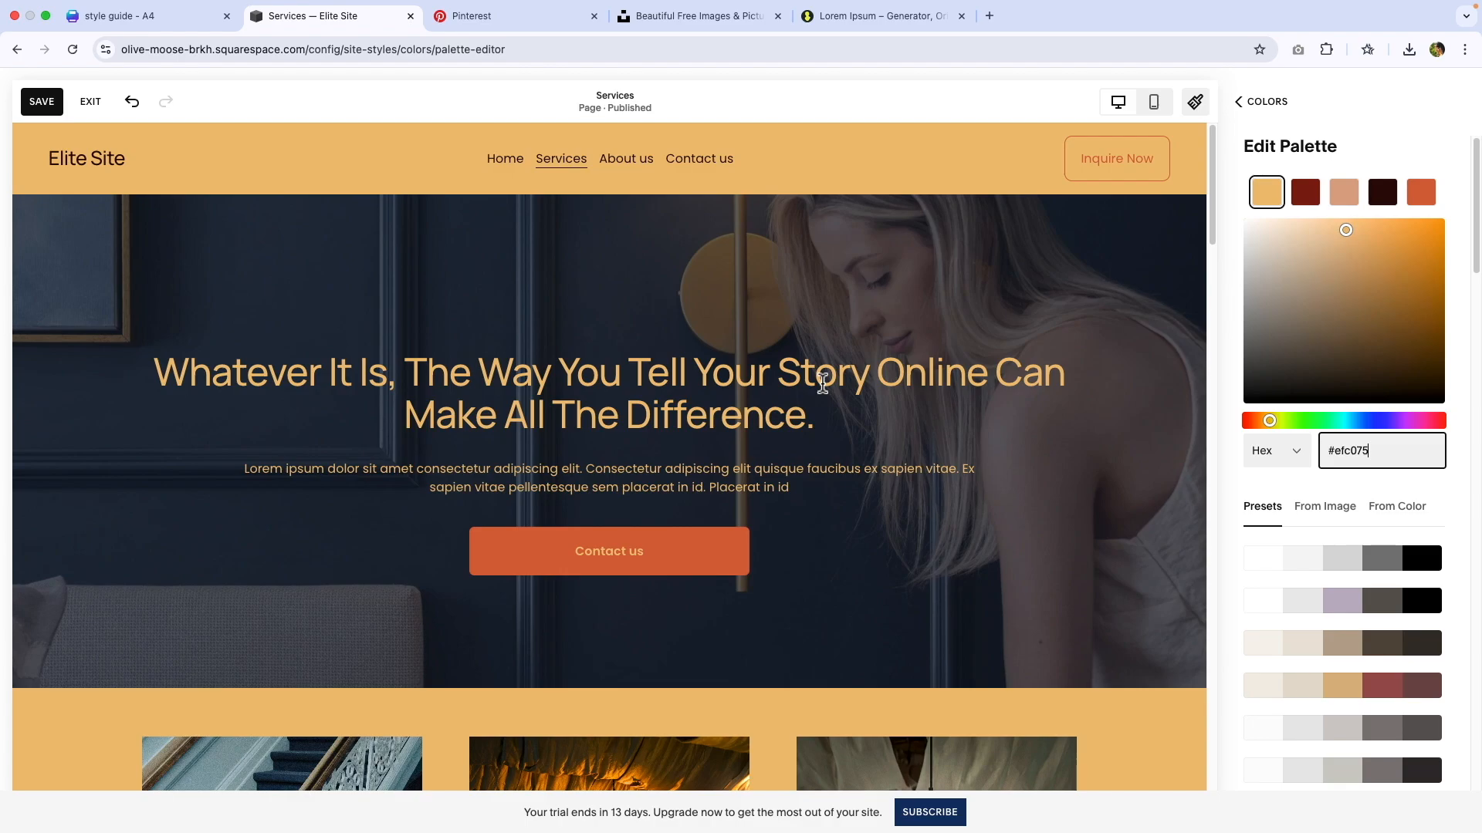
scroll(822, 384, down, 5)
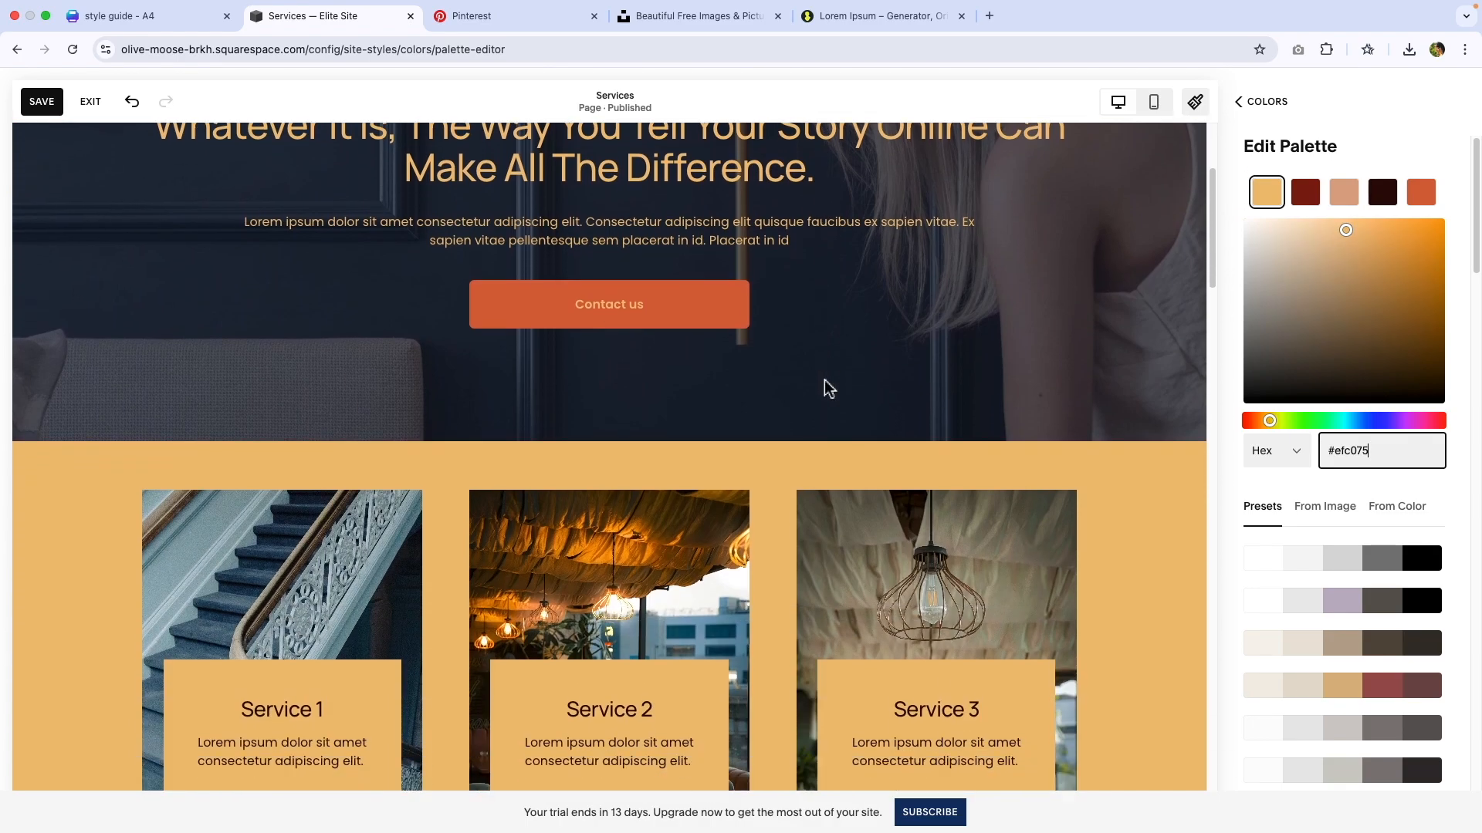
Review the #E6EAEF-based palette on the Services page from the service cards to the footer, and return to the Canva style guide.
key(super+minus)
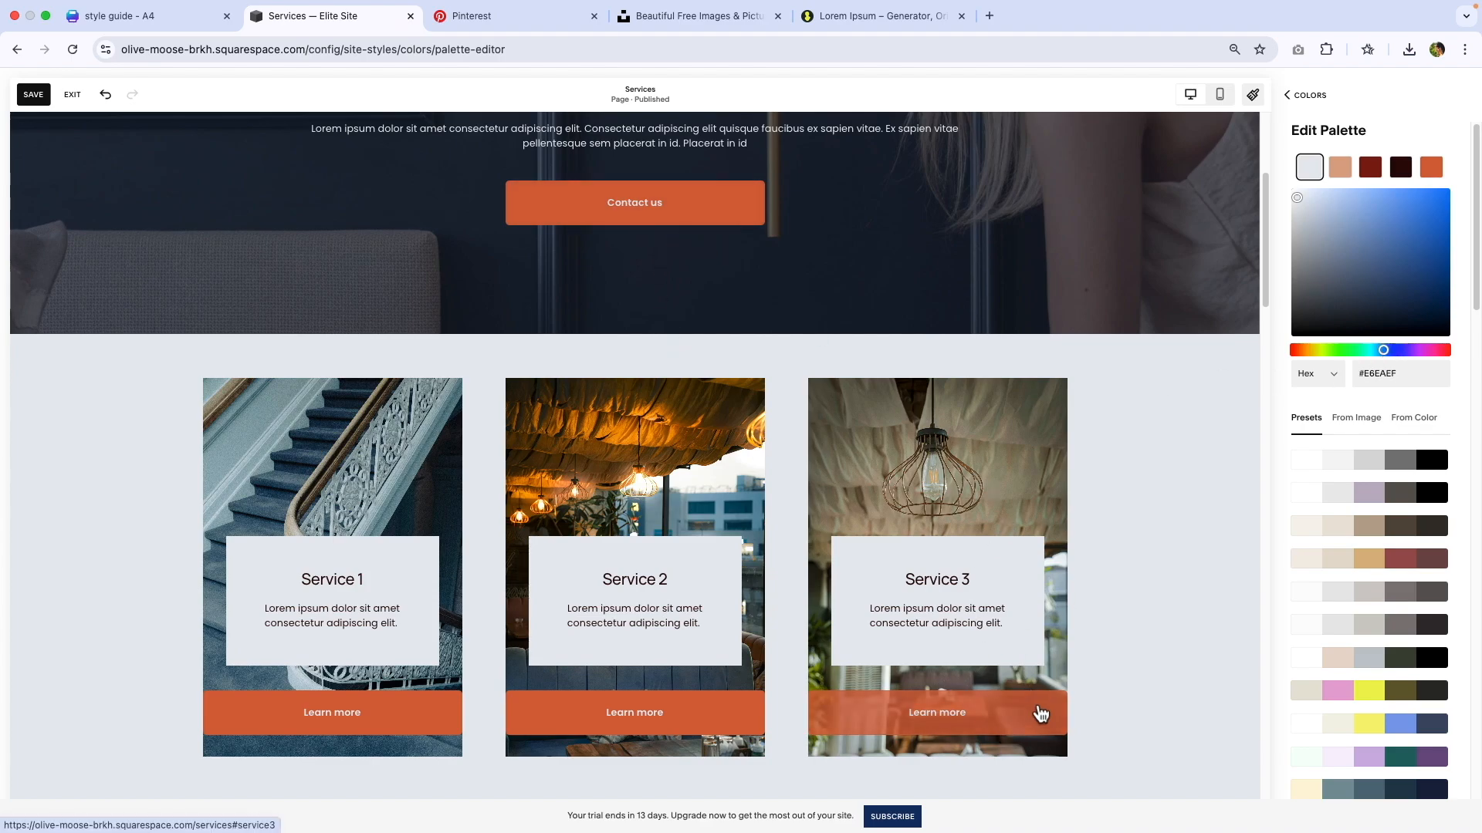
scroll(1145, 552, down, 7)
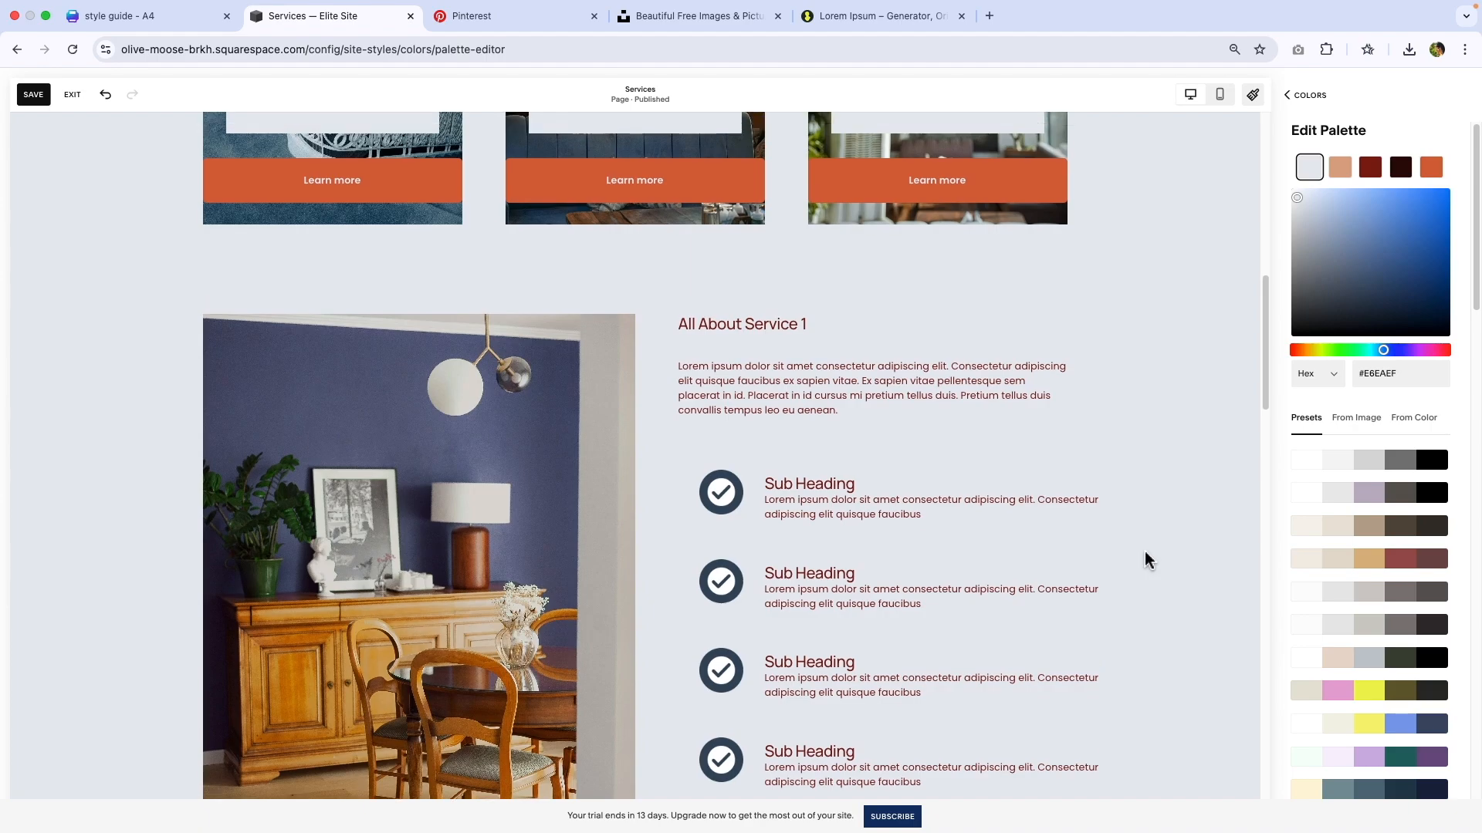
scroll(1145, 551, up, 6)
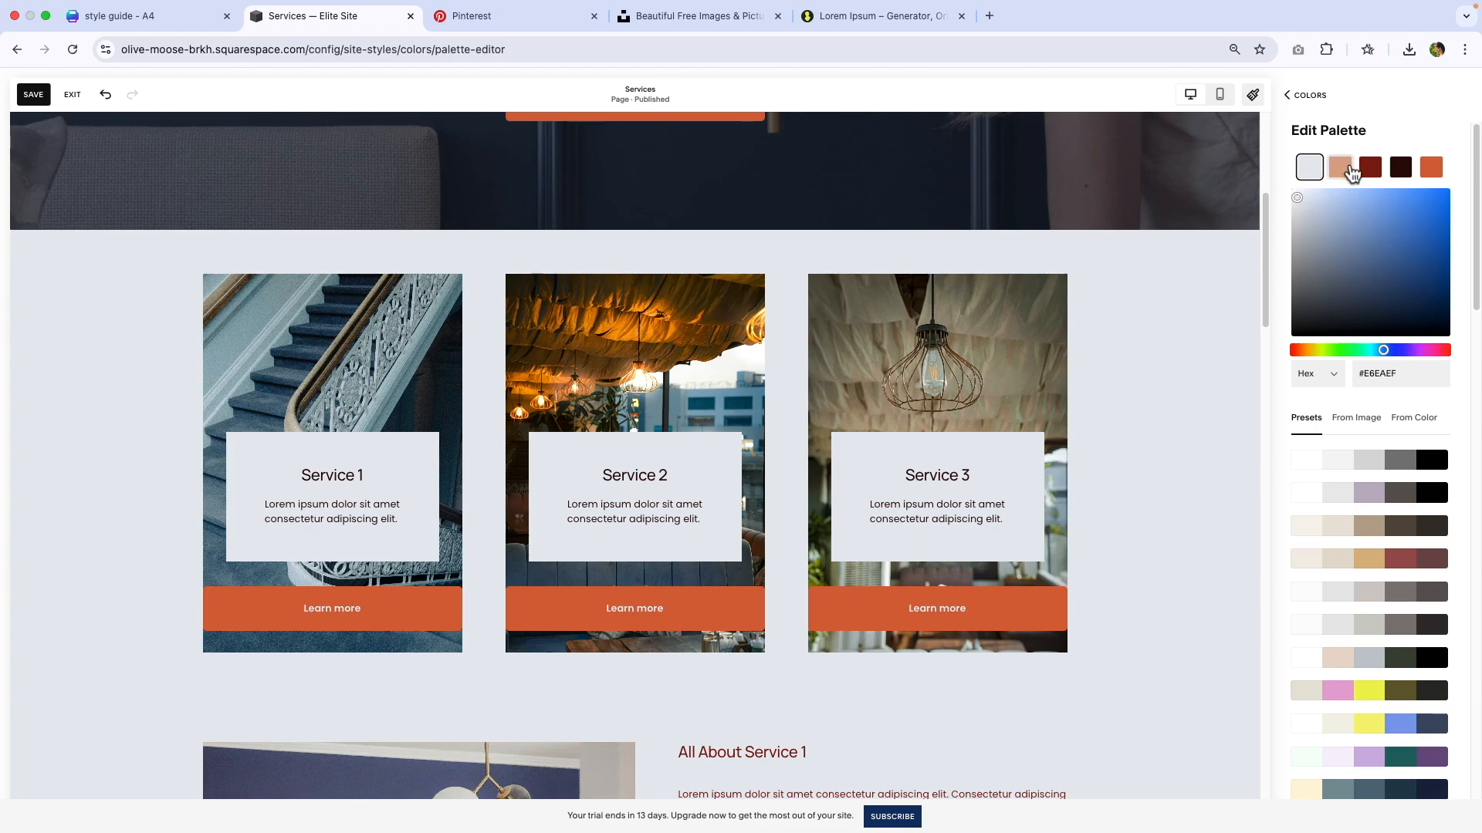
scroll(1155, 456, down, 1)
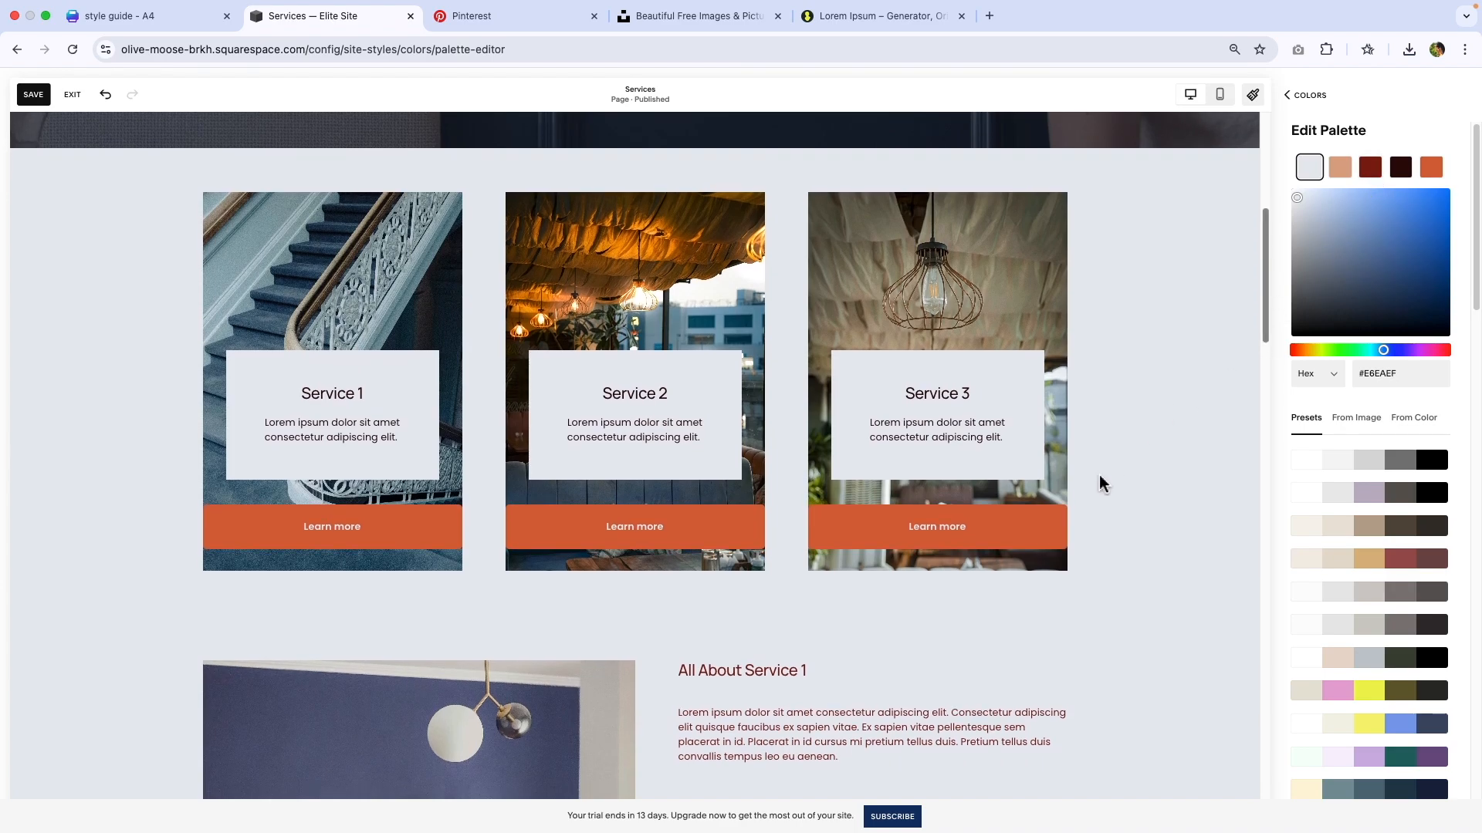
scroll(992, 655, down, 4)
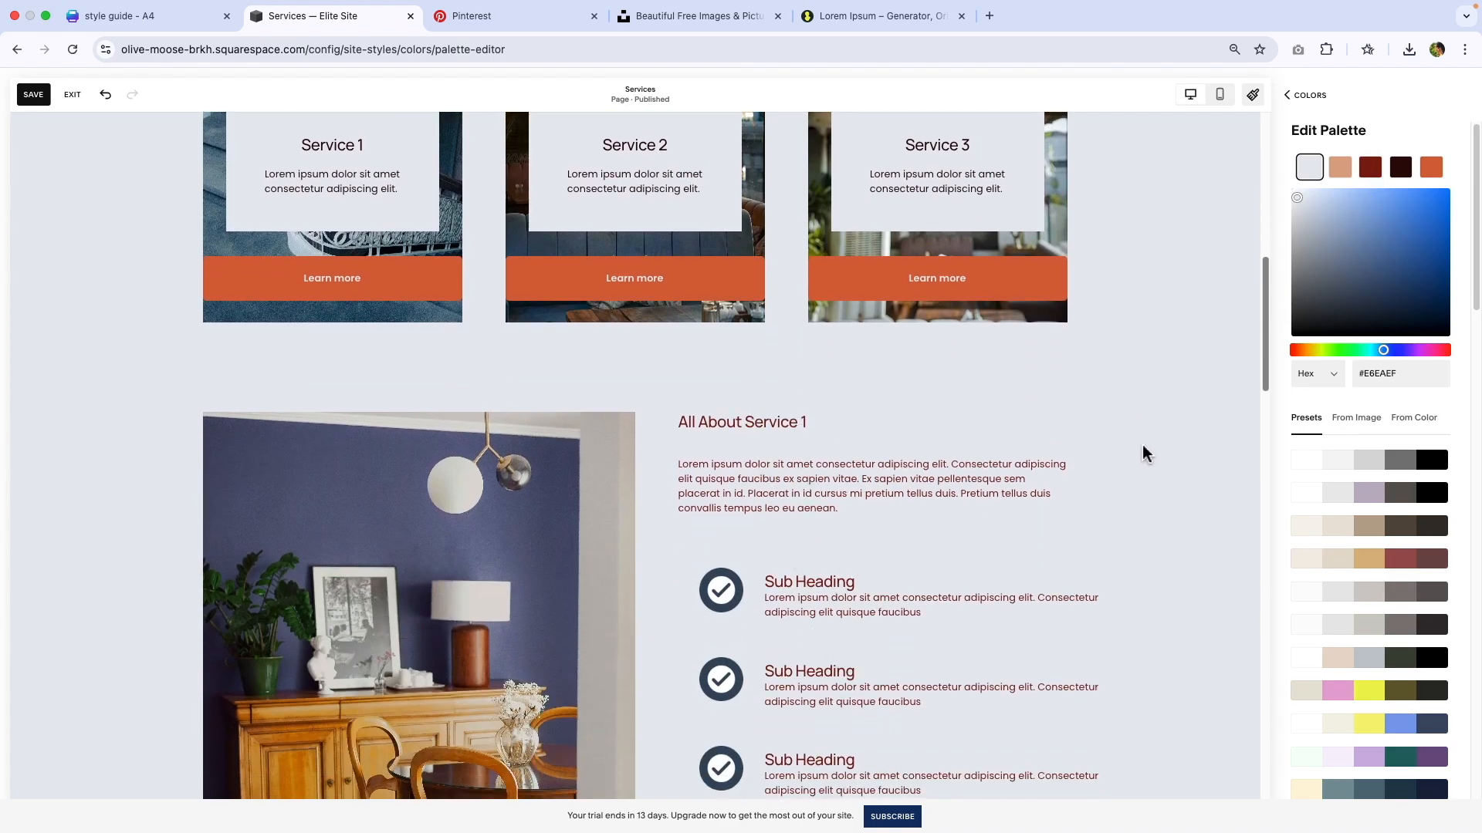
scroll(1145, 454, down, 10)
scroll(1145, 441, down, 4)
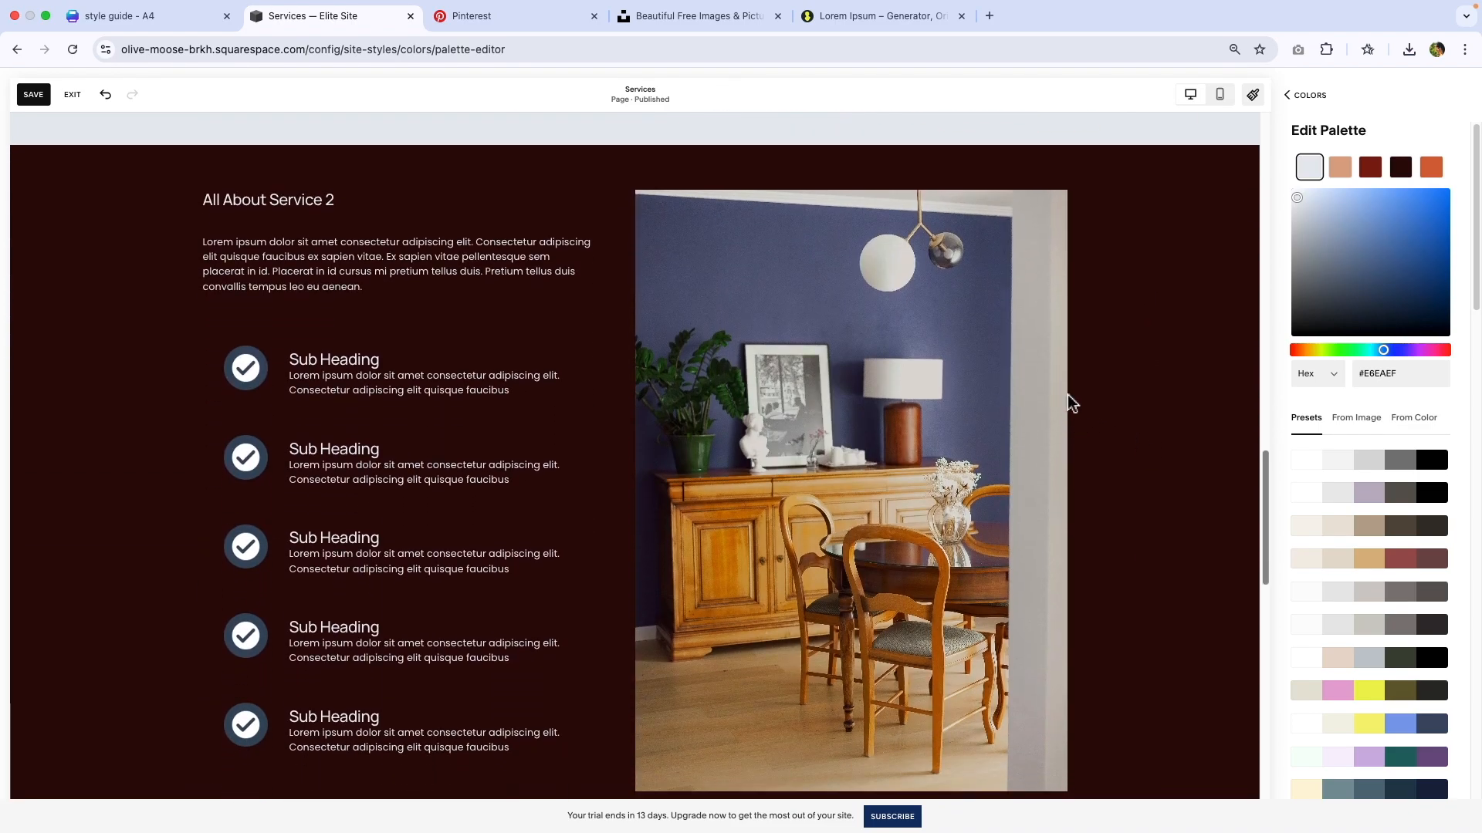
scroll(1146, 412, down, 10)
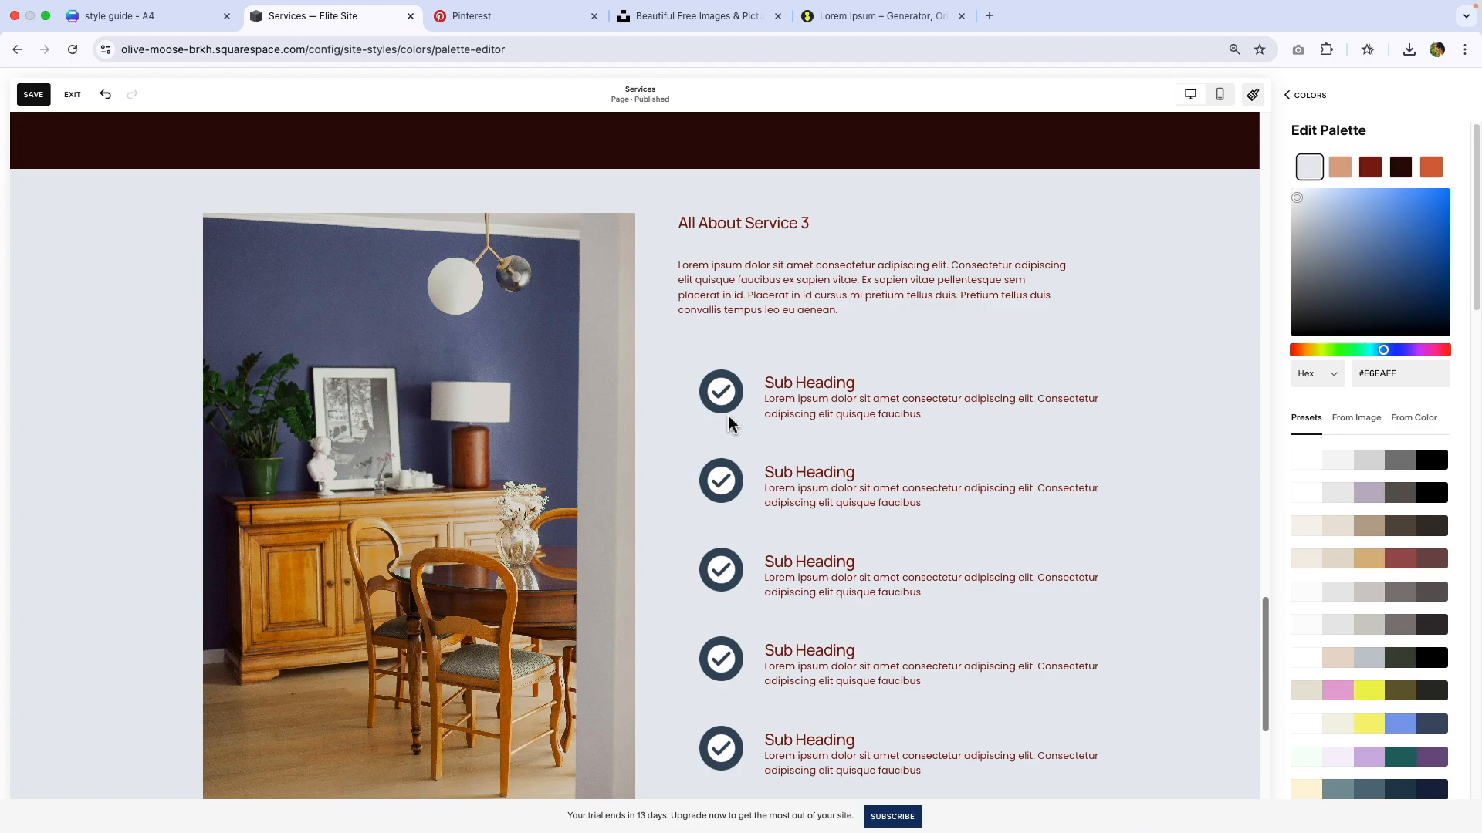
scroll(703, 405, down, 6)
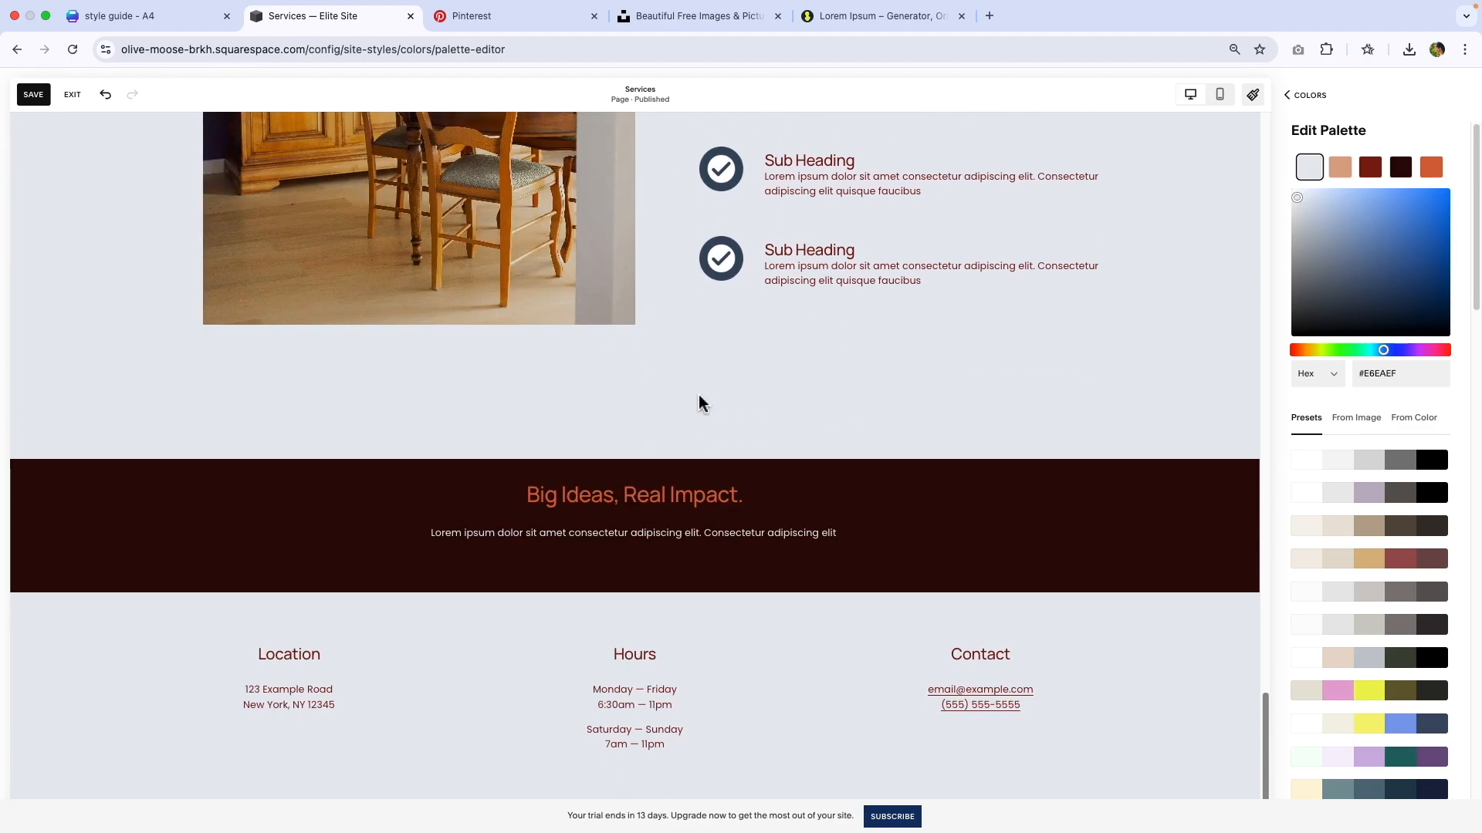
scroll(711, 357, up, 3)
scroll(724, 433, down, 3)
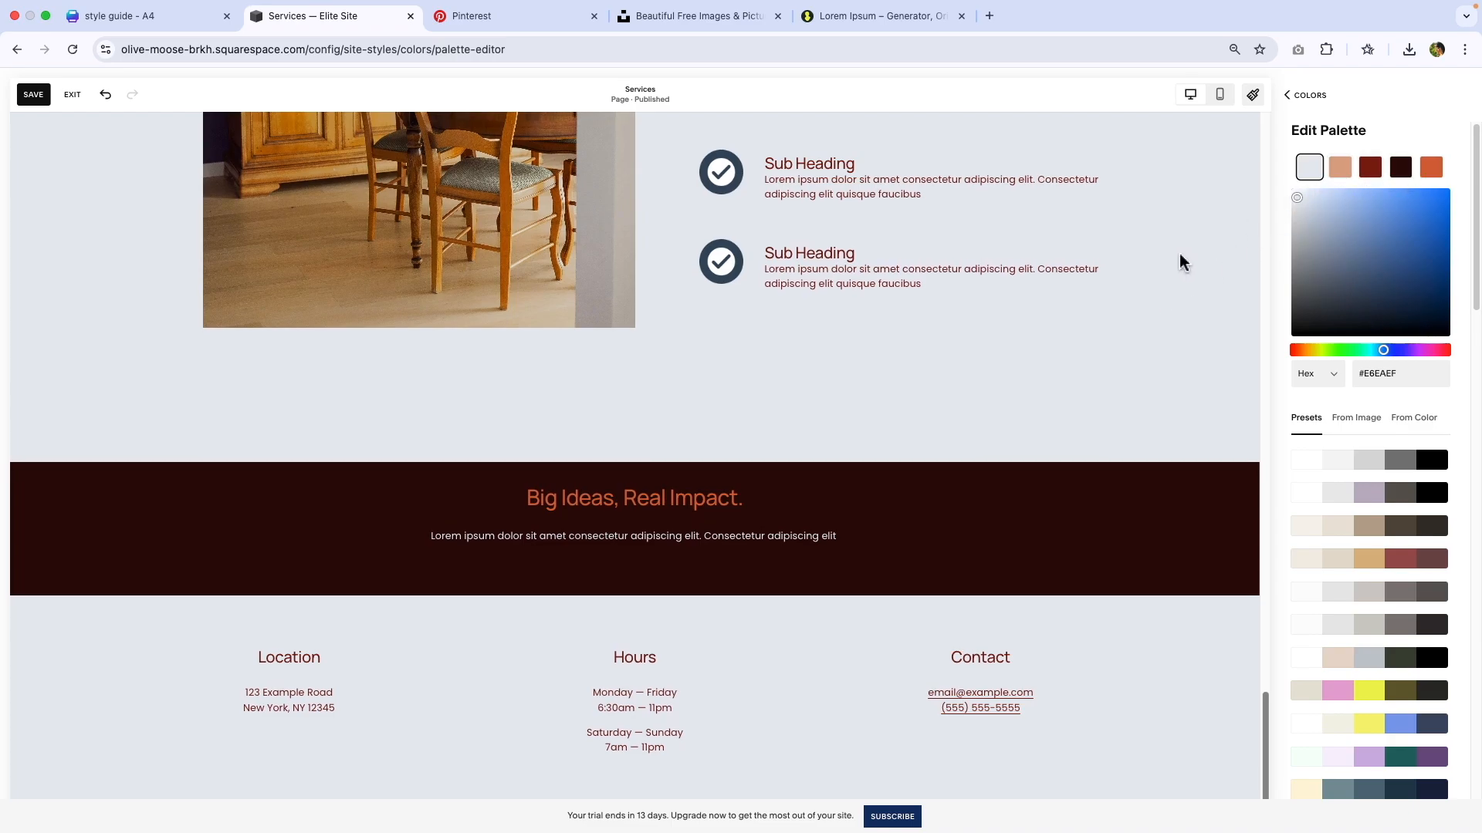
scroll(1181, 251, up, 15)
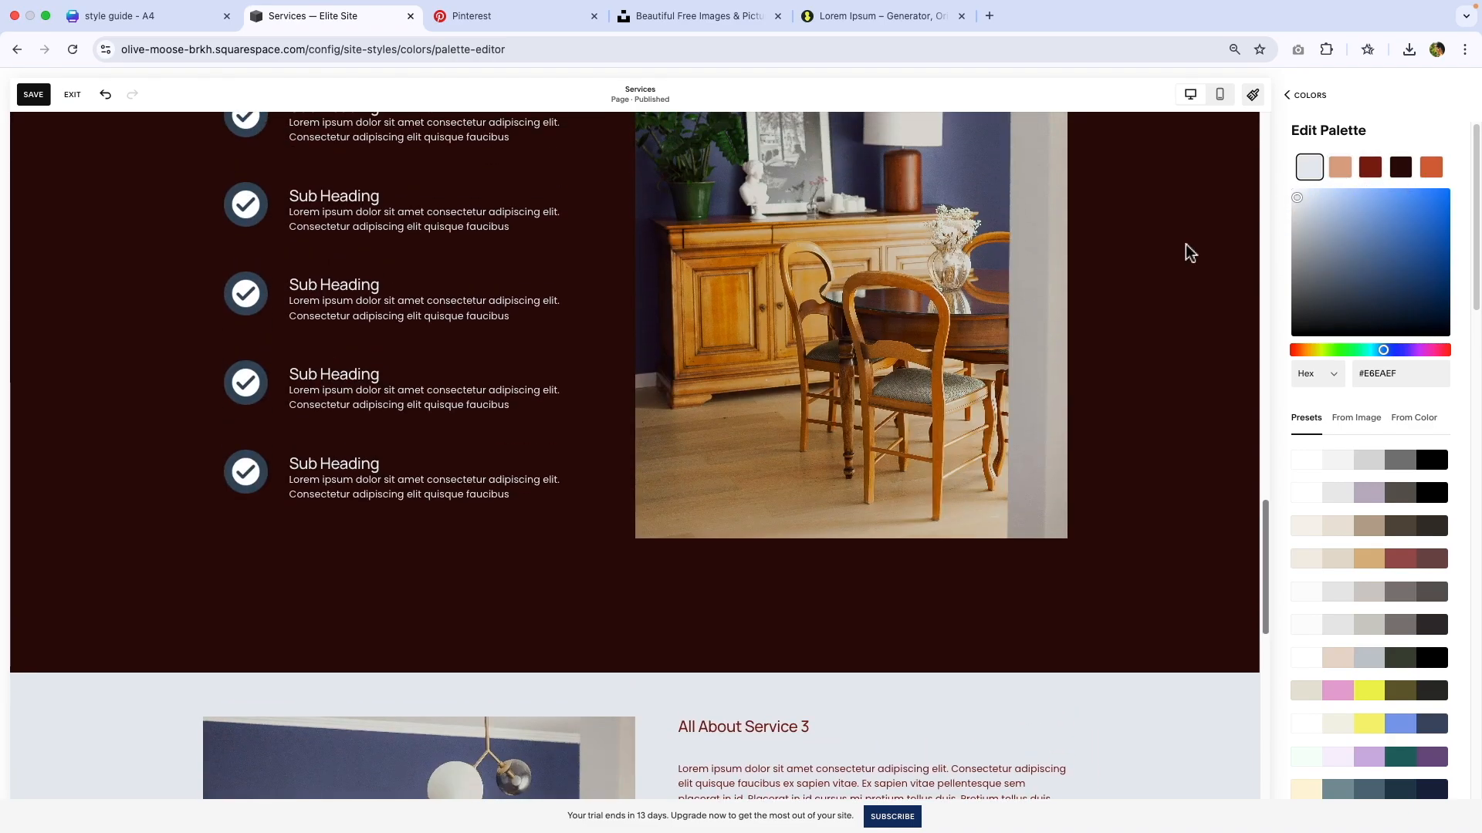
scroll(1185, 244, up, 12)
scroll(1214, 238, up, 5)
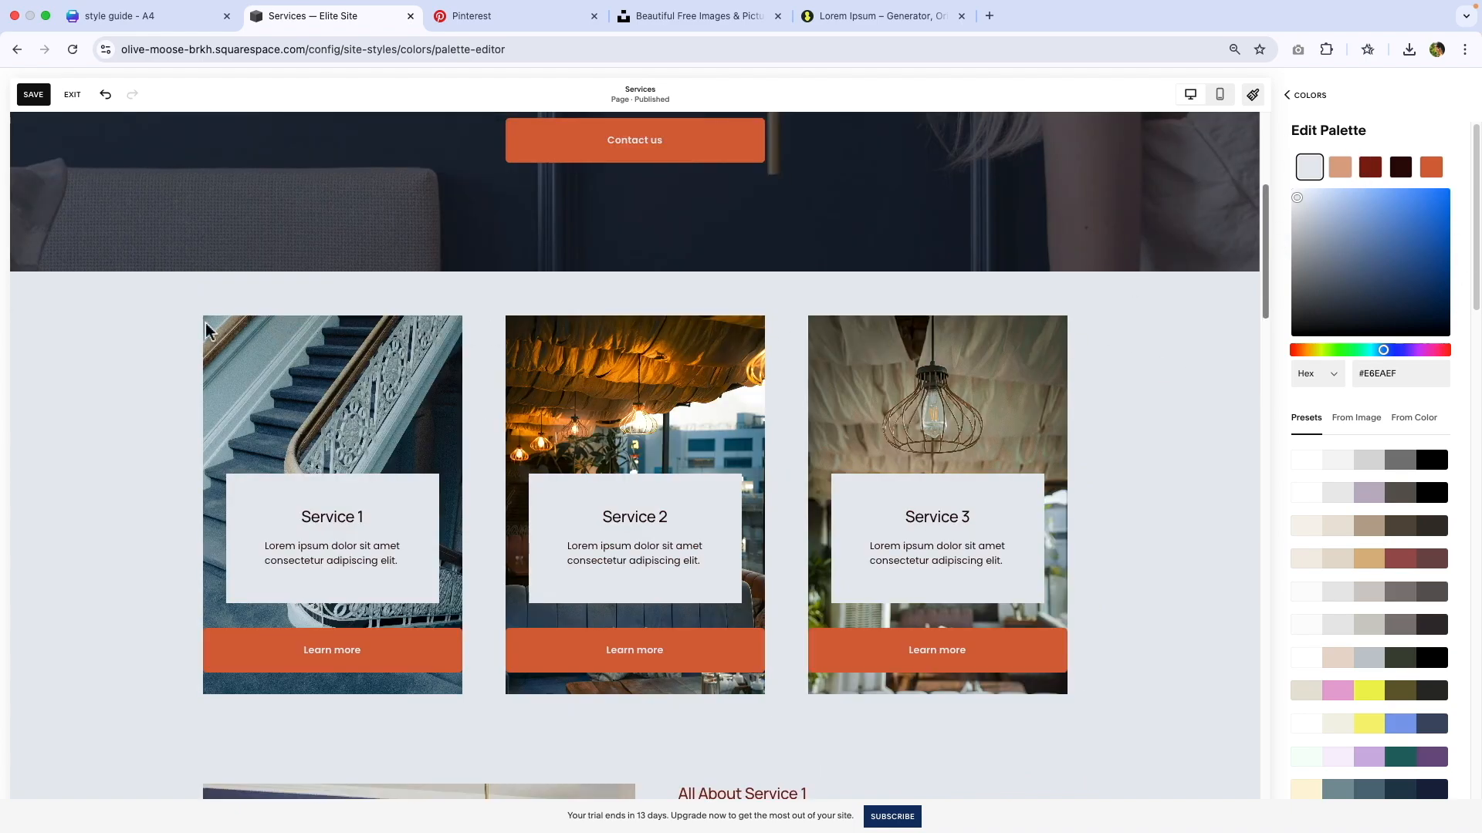
scroll(1091, 384, down, 6)
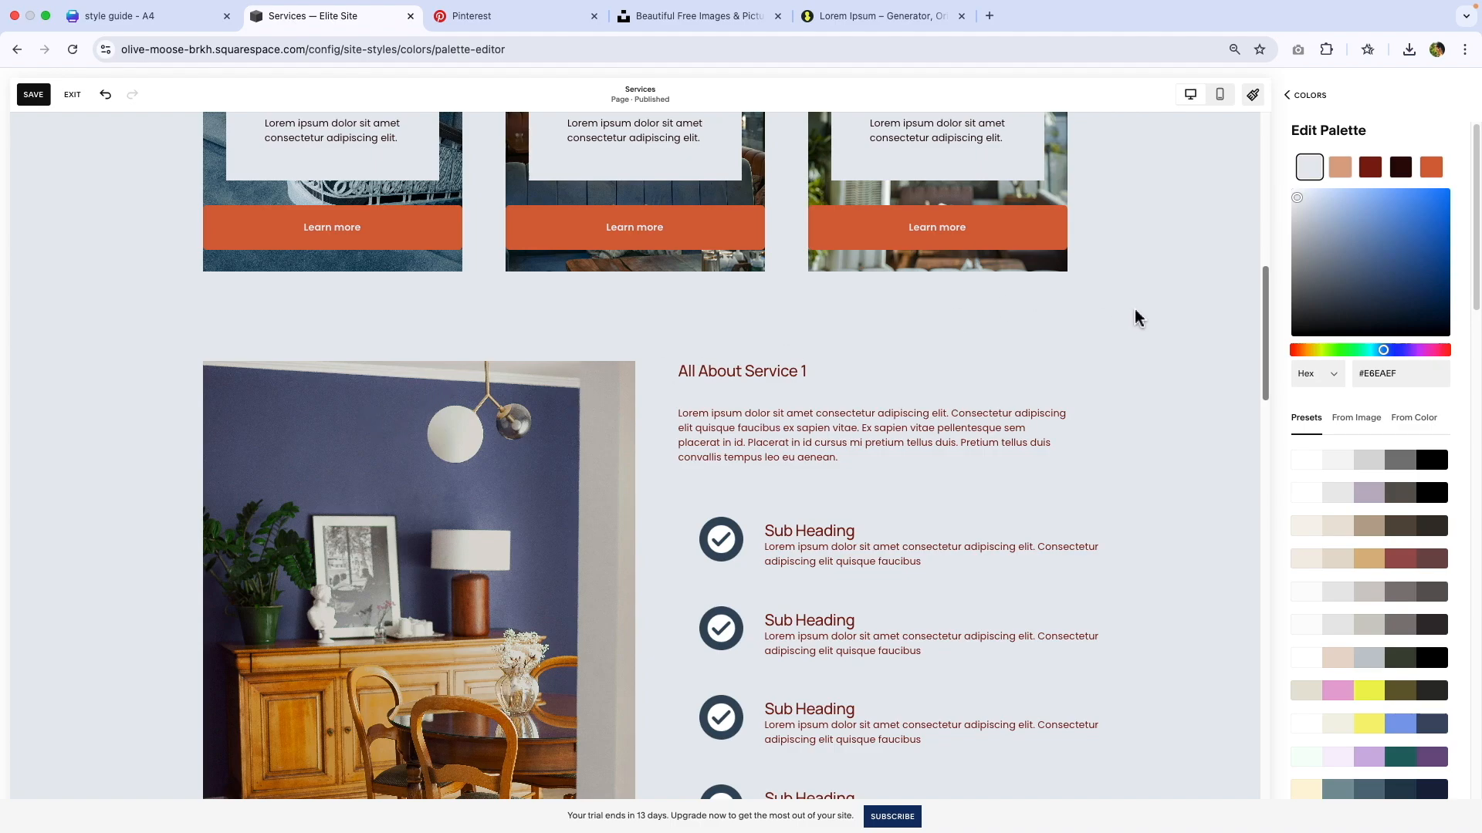
key(ctrl+shift+Tab)
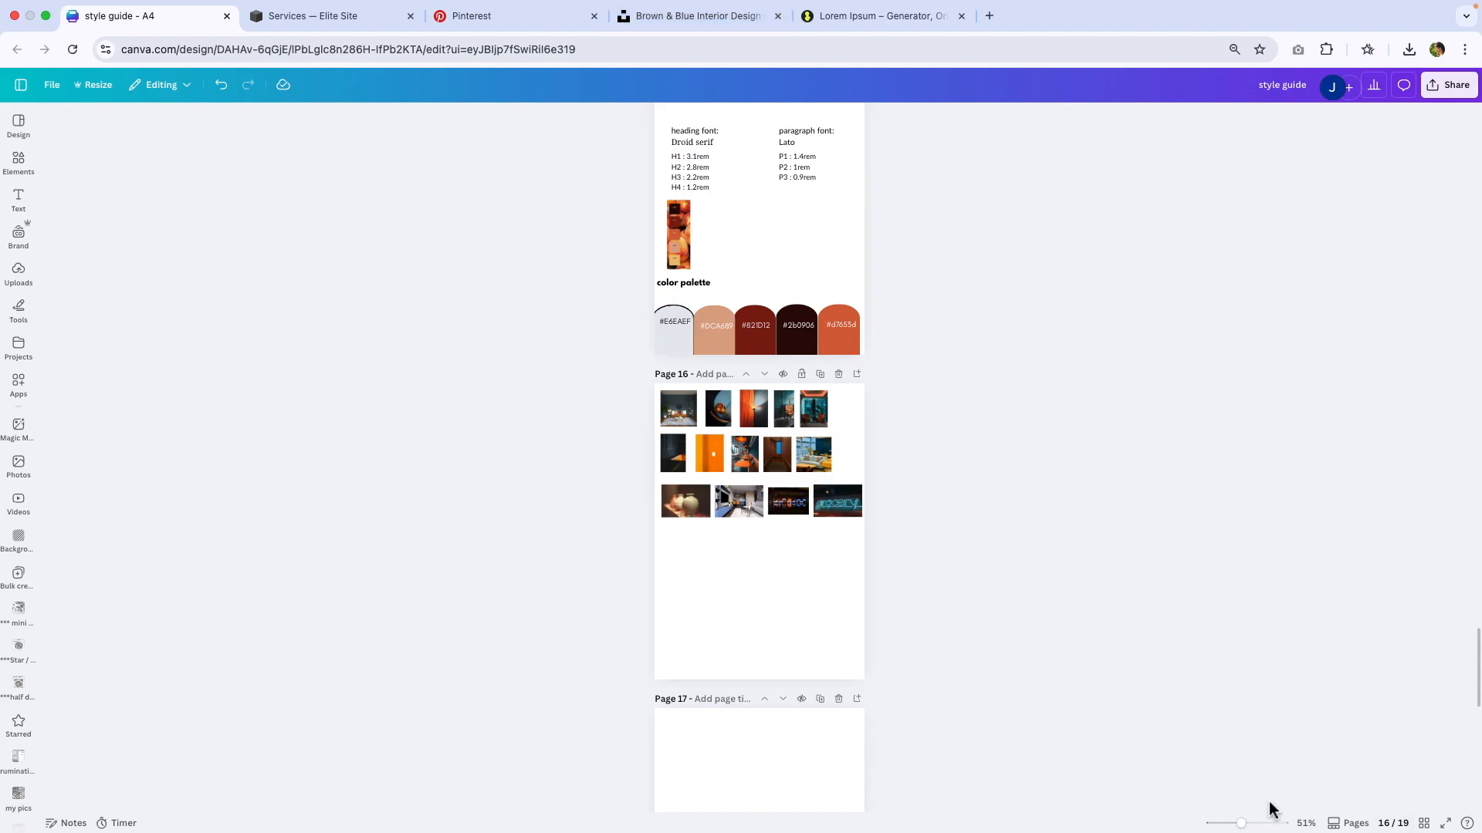
Zoom in on the style guide's page 16 photos, and browse Unsplash's "brown & blue interior design" results for matching images.
drag(1244, 827, 1260, 823)
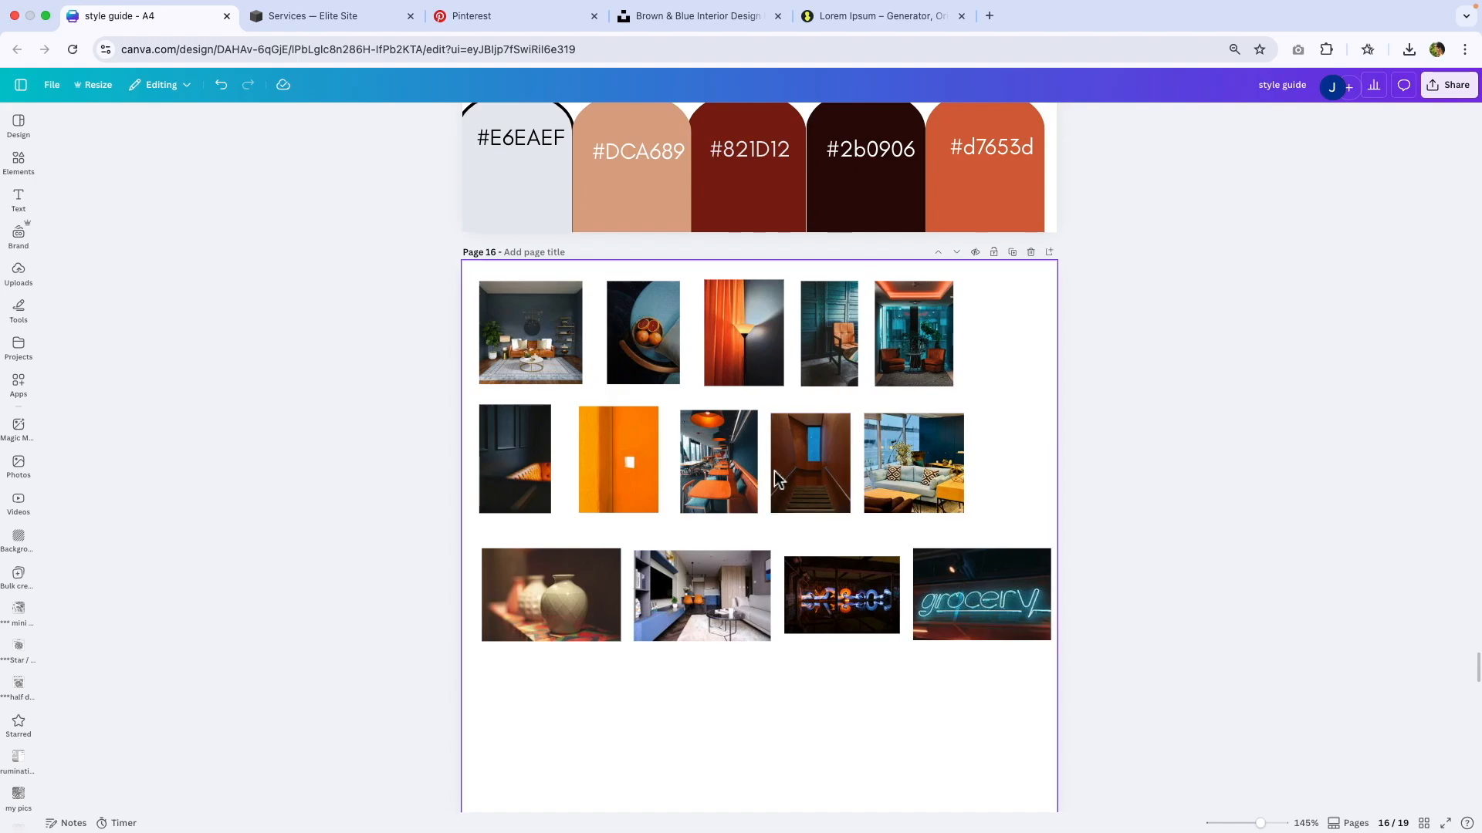
click(704, 17)
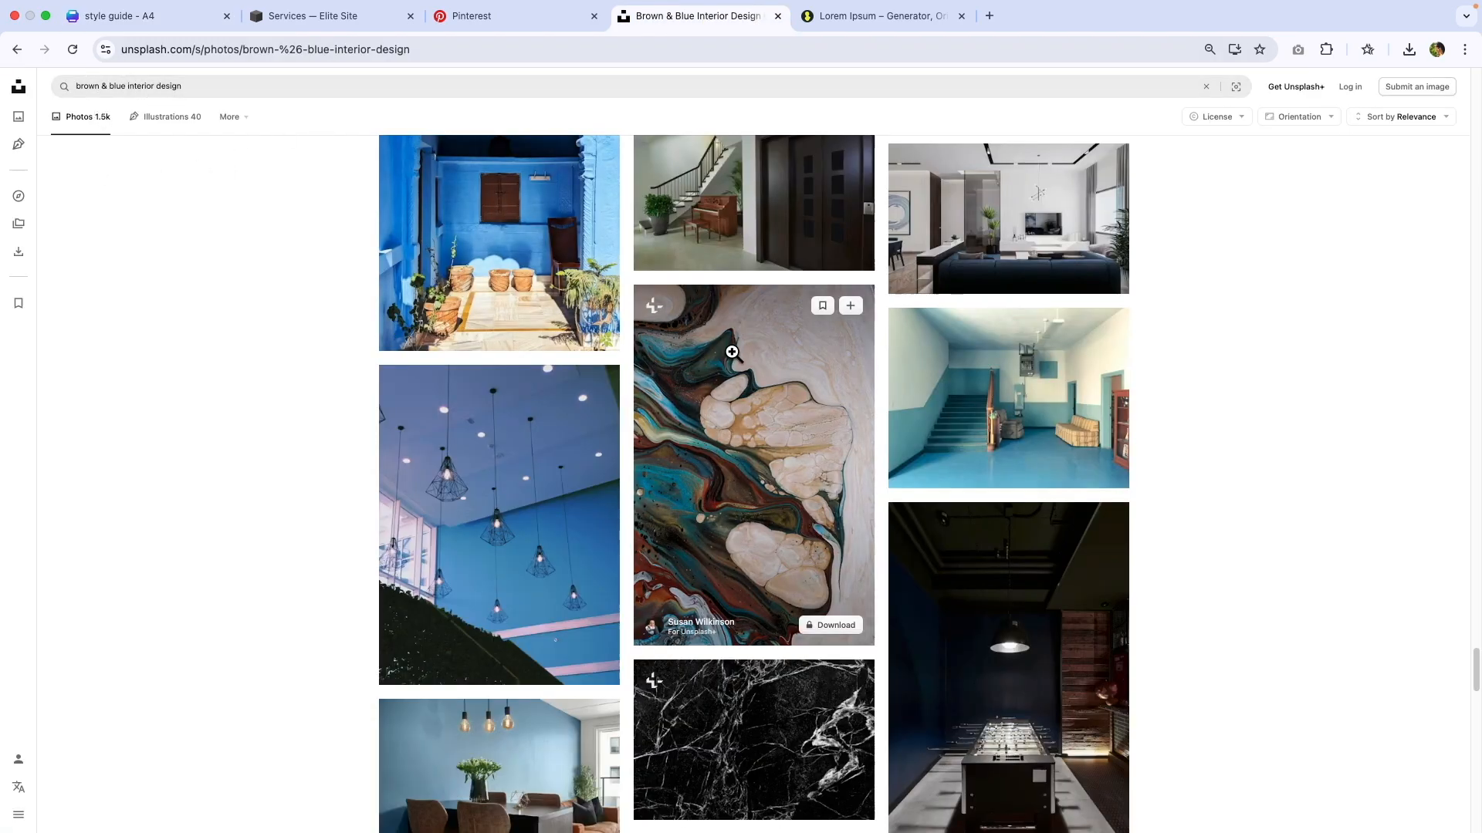
scroll(733, 348, down, 20)
scroll(736, 348, up, 15)
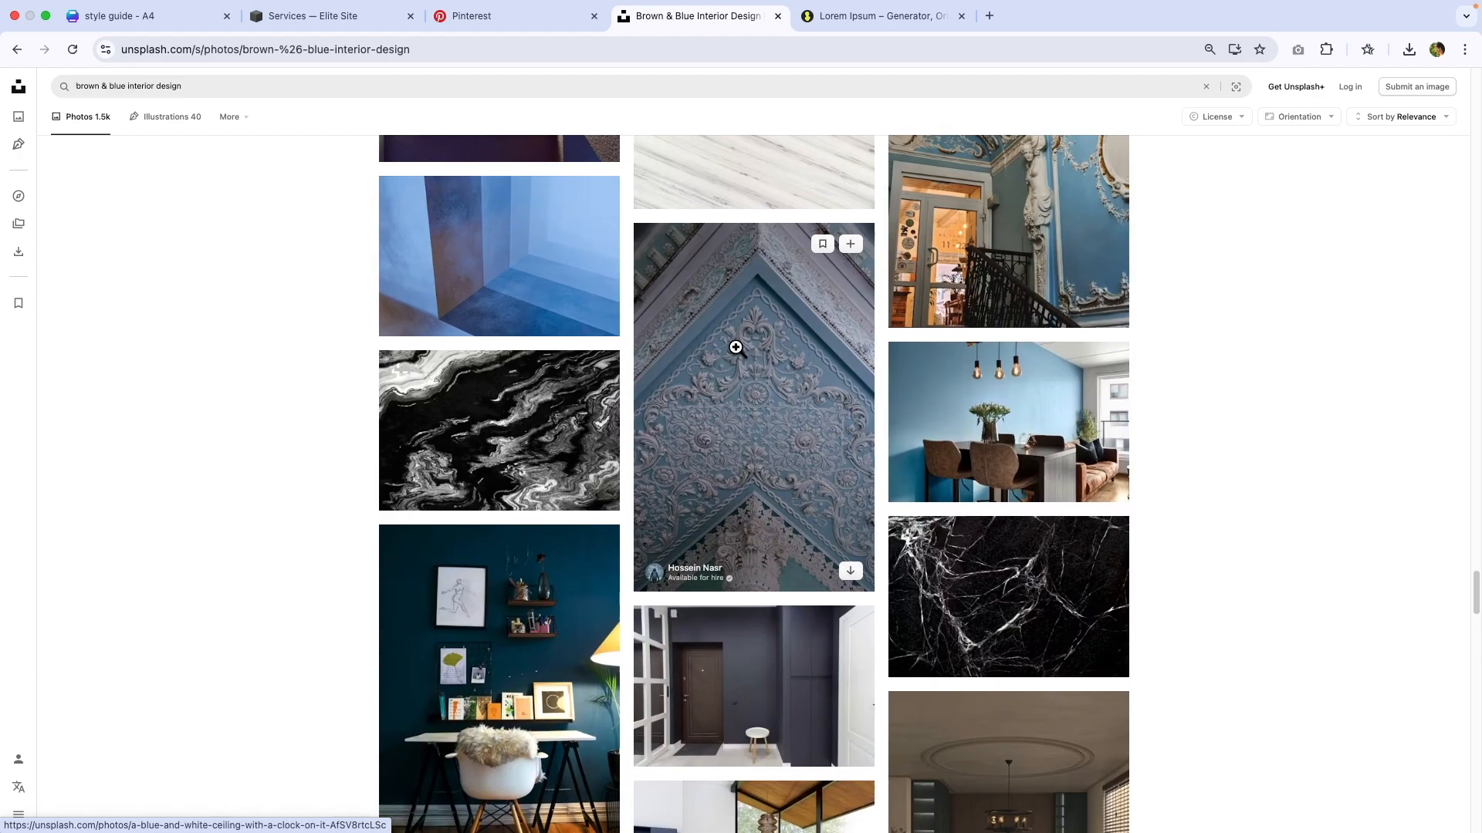
scroll(737, 346, up, 10)
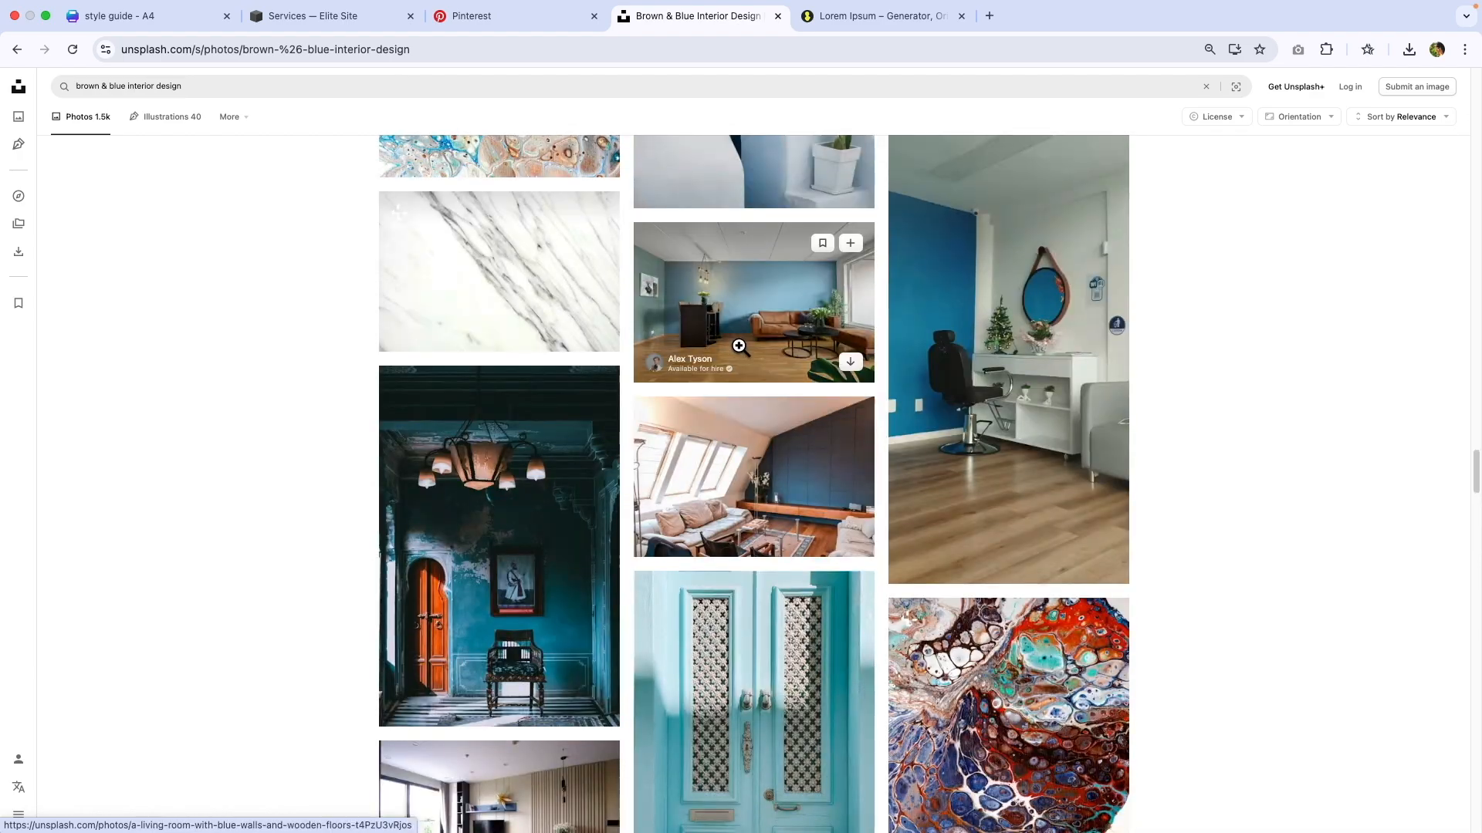
scroll(740, 345, up, 10)
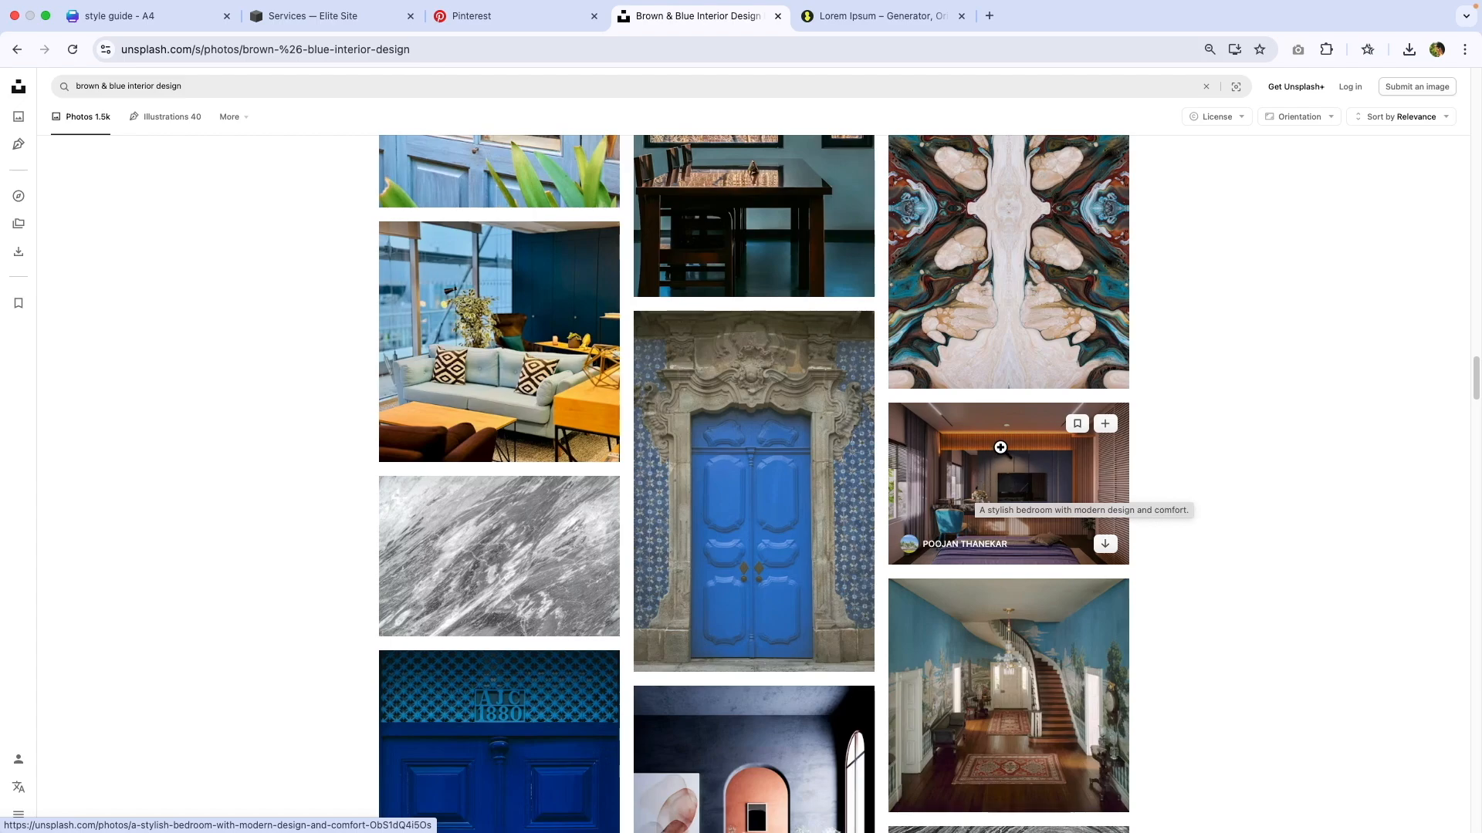
scroll(988, 490, down, 4)
scroll(993, 494, down, 8)
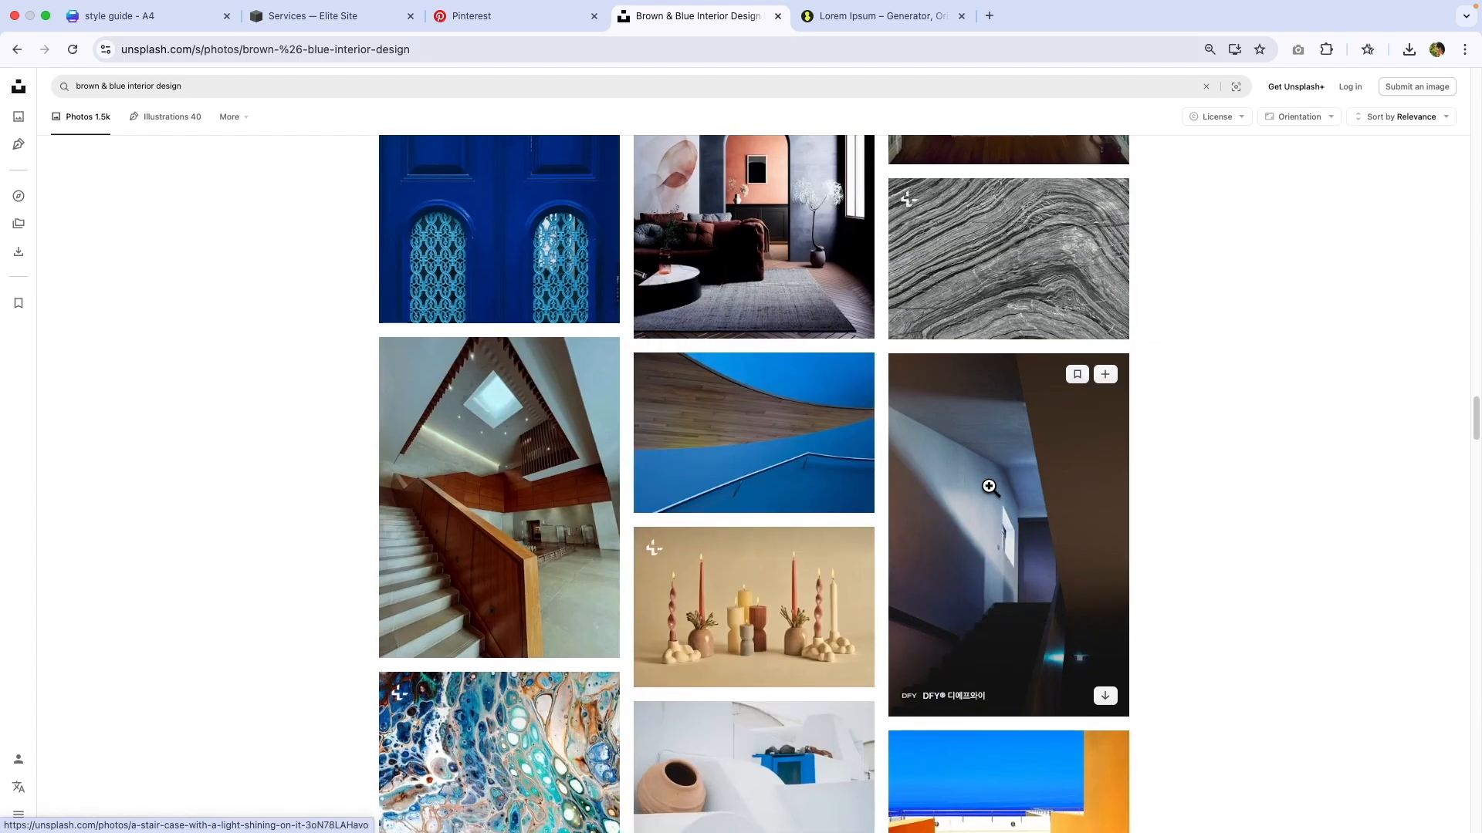
scroll(993, 485, down, 1)
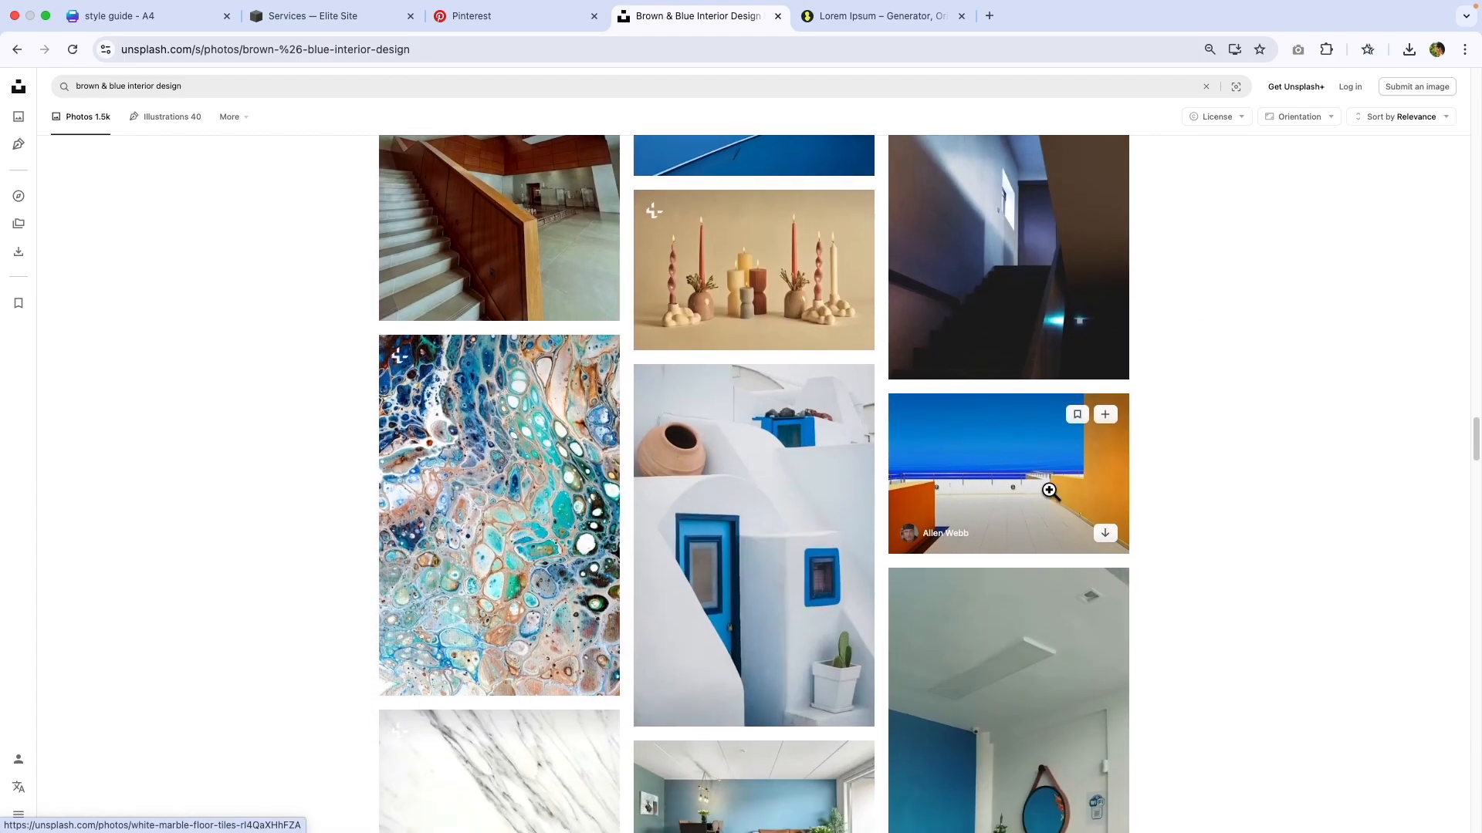
scroll(1036, 496, down, 4)
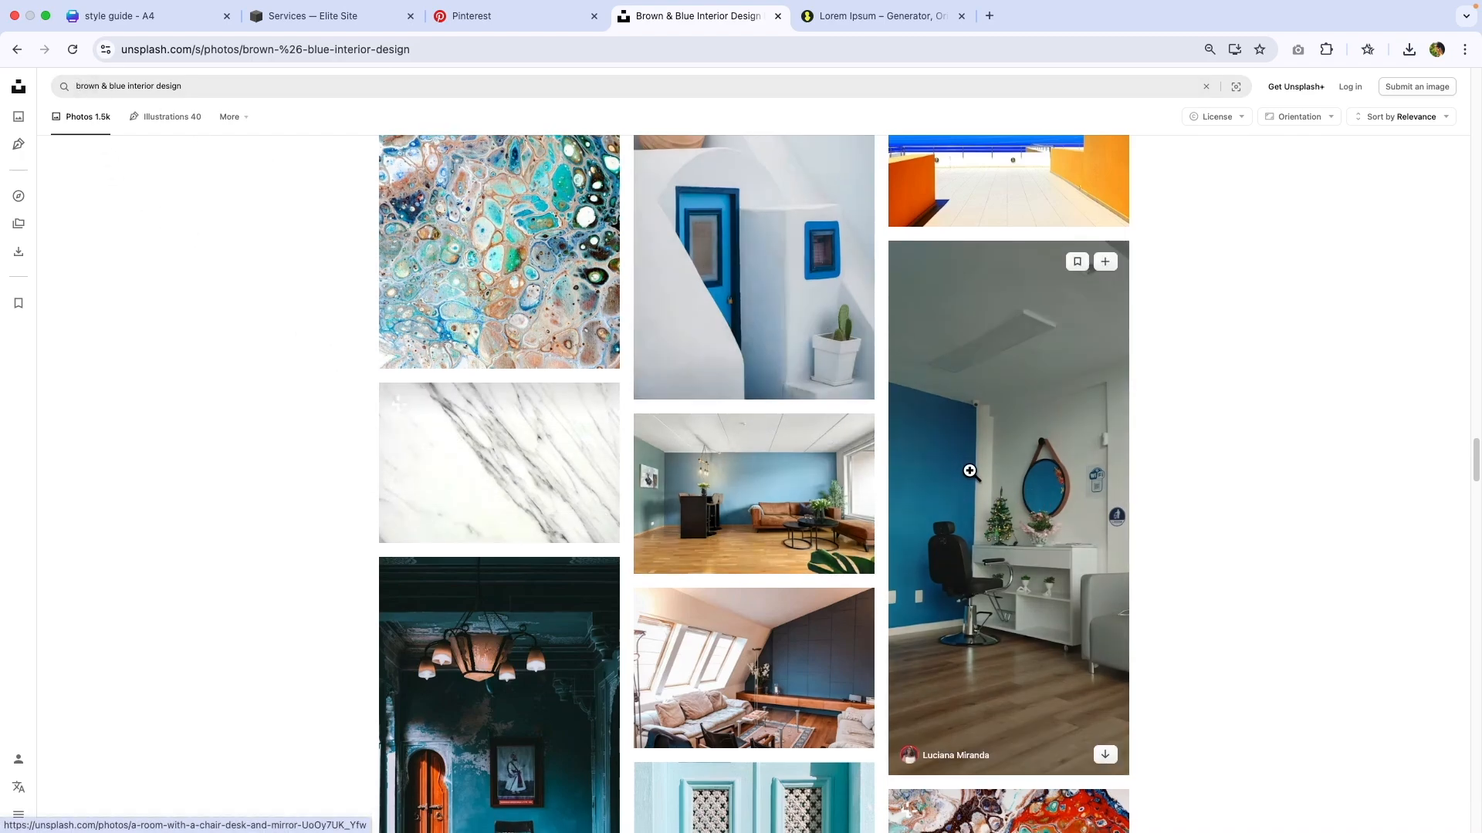
scroll(969, 469, down, 7)
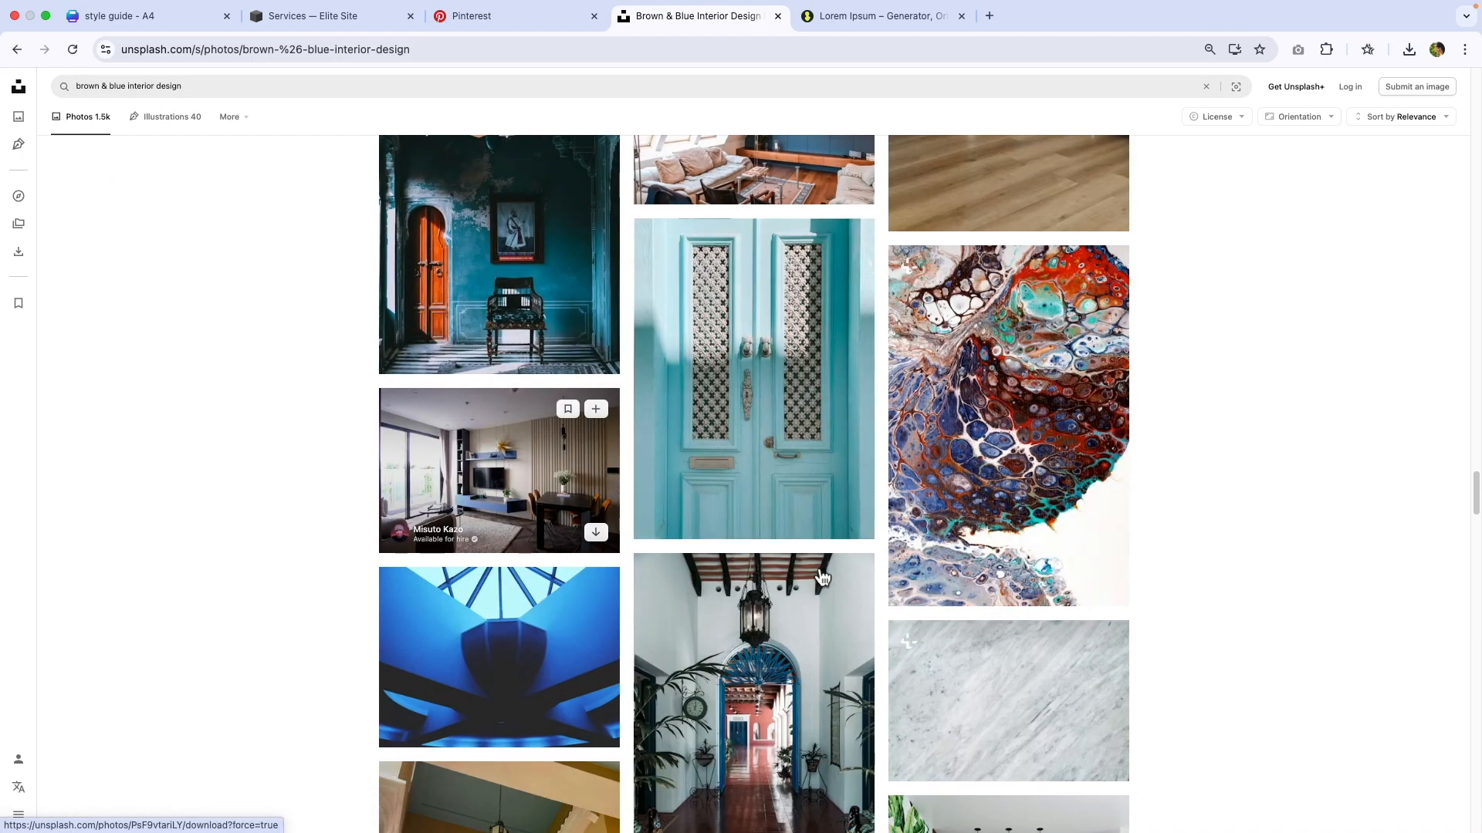
scroll(594, 507, down, 7)
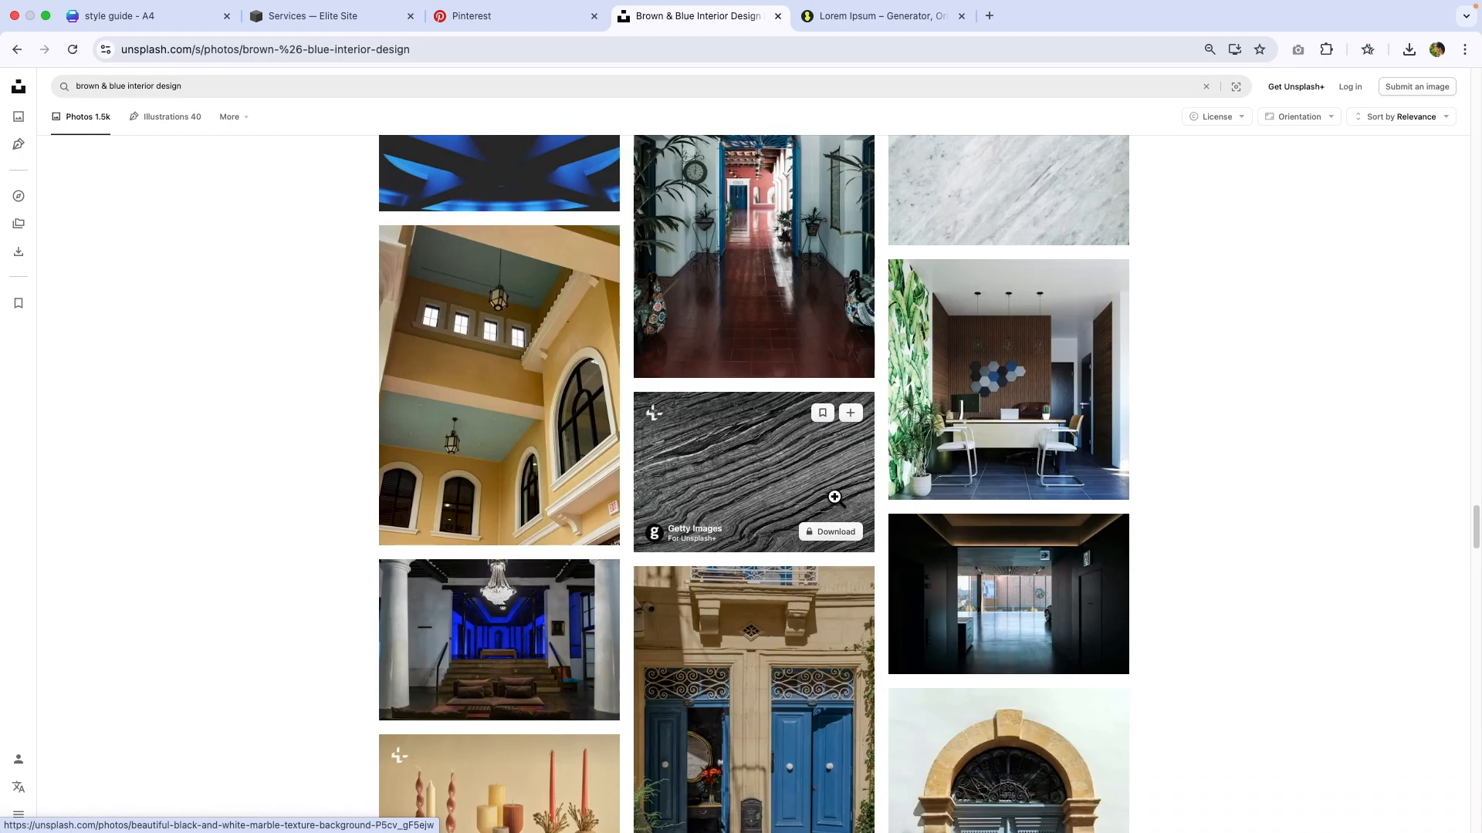
On the Canva style guide's page 16, place the dark blue-and-orange photo below the neon sign photo and move both closer to the living-room photo.
click(155, 23)
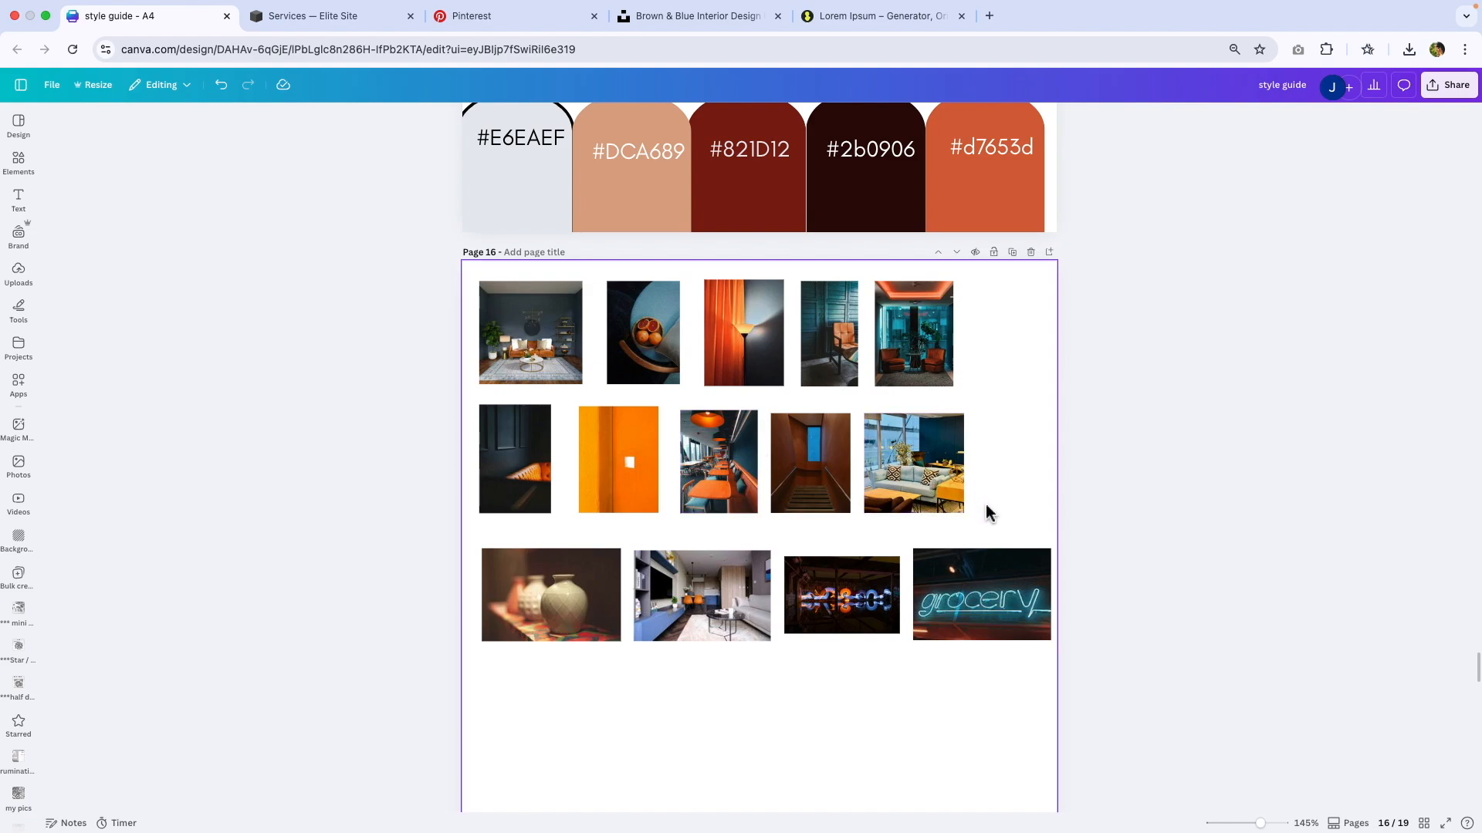
drag(822, 600, 968, 693)
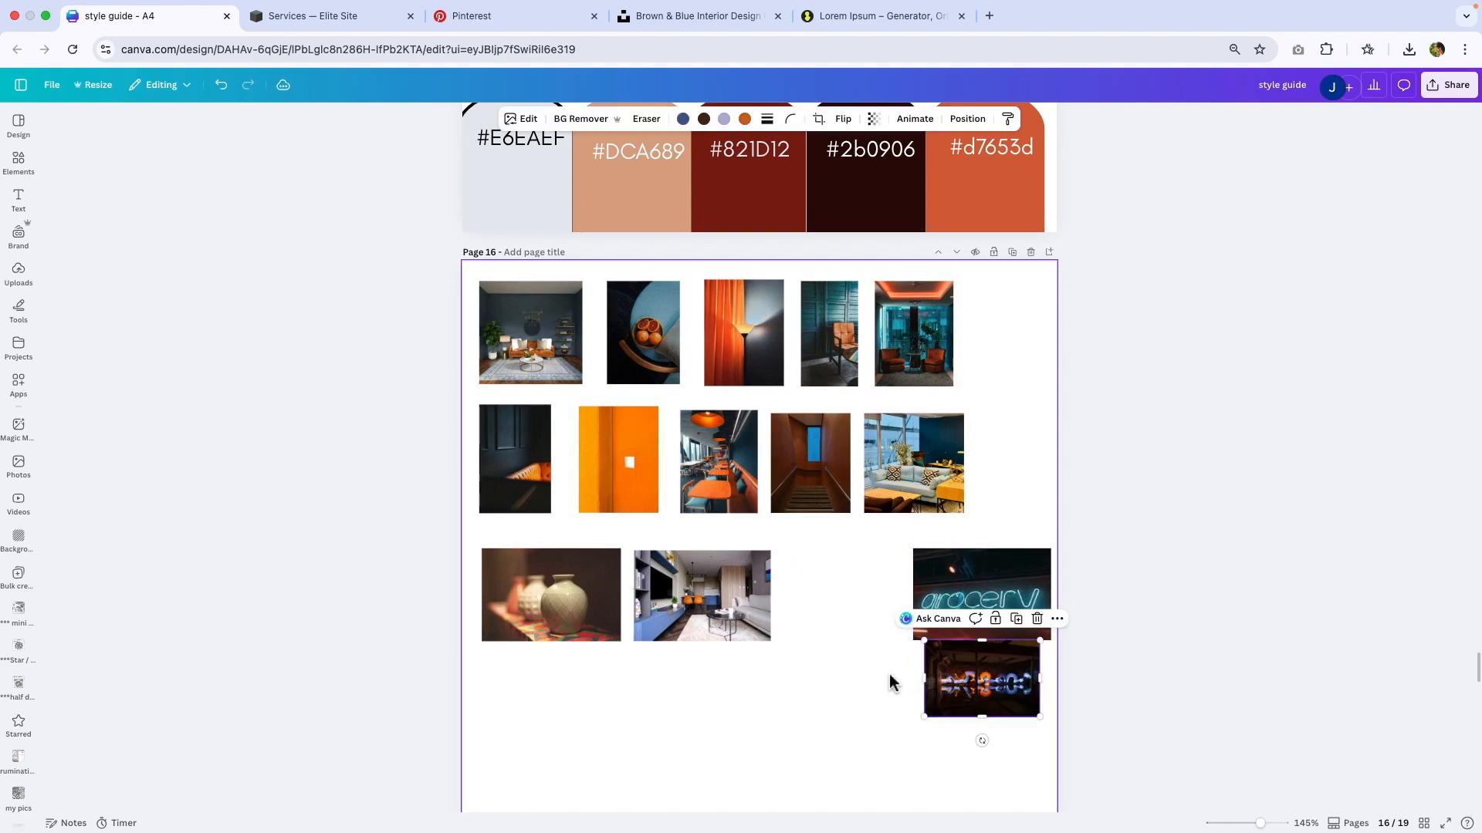
click(849, 597)
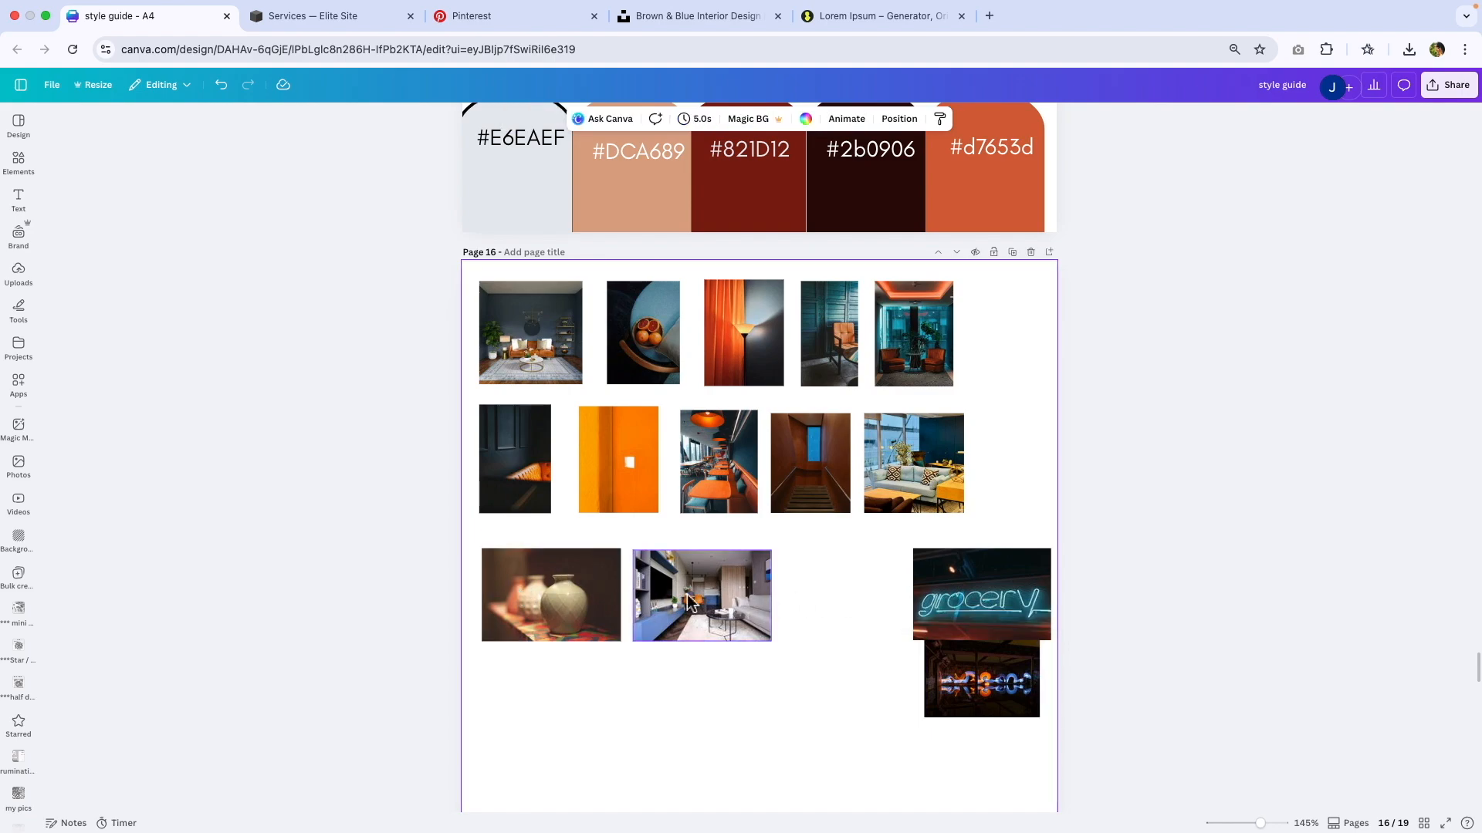
drag(847, 566, 1038, 721)
drag(952, 598, 855, 598)
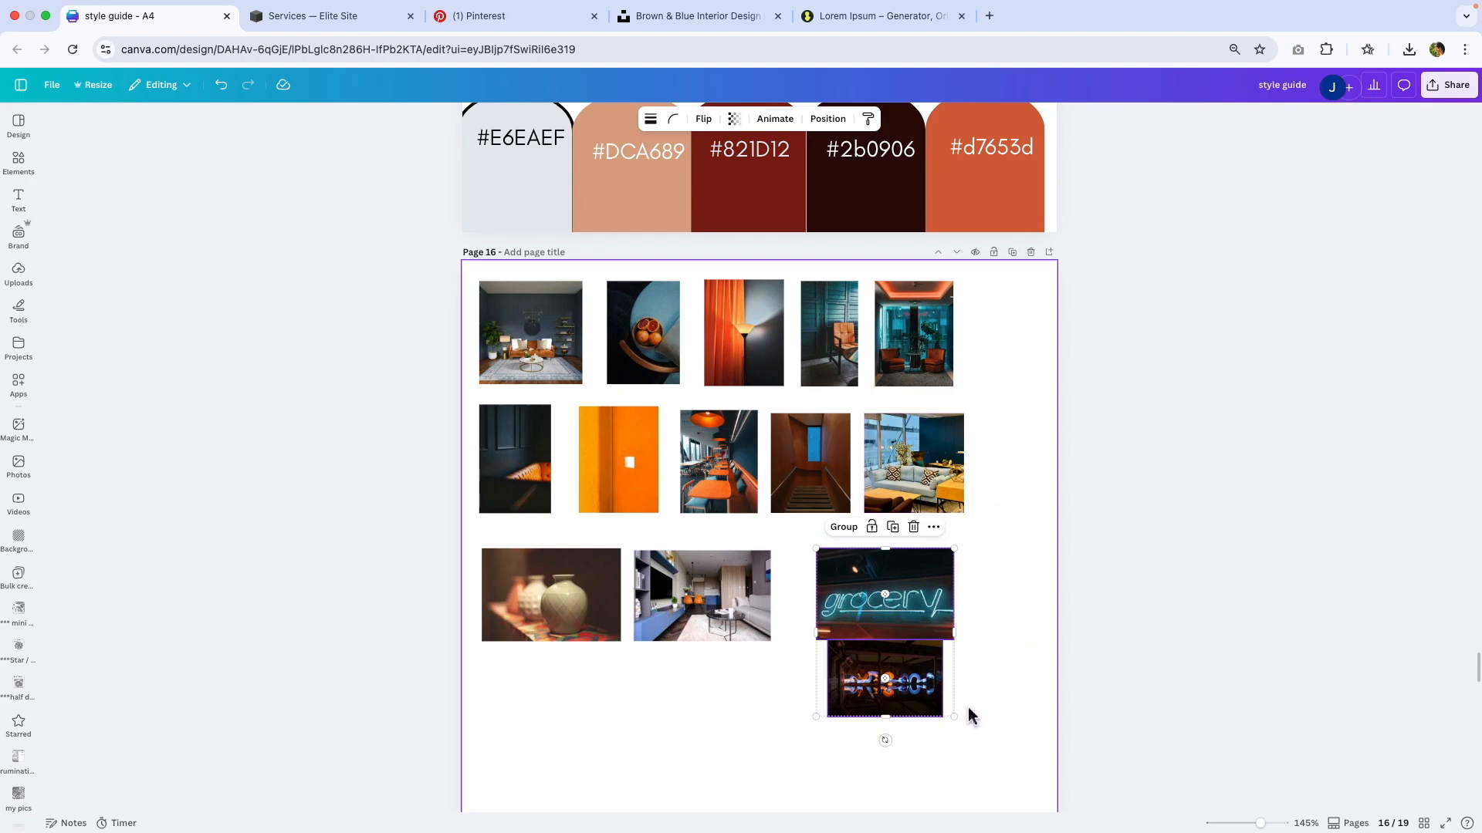
Switch to the Squarespace site and review how the images match the palette on the Services page, from the hero to the footer.
key(ctrl+Tab)
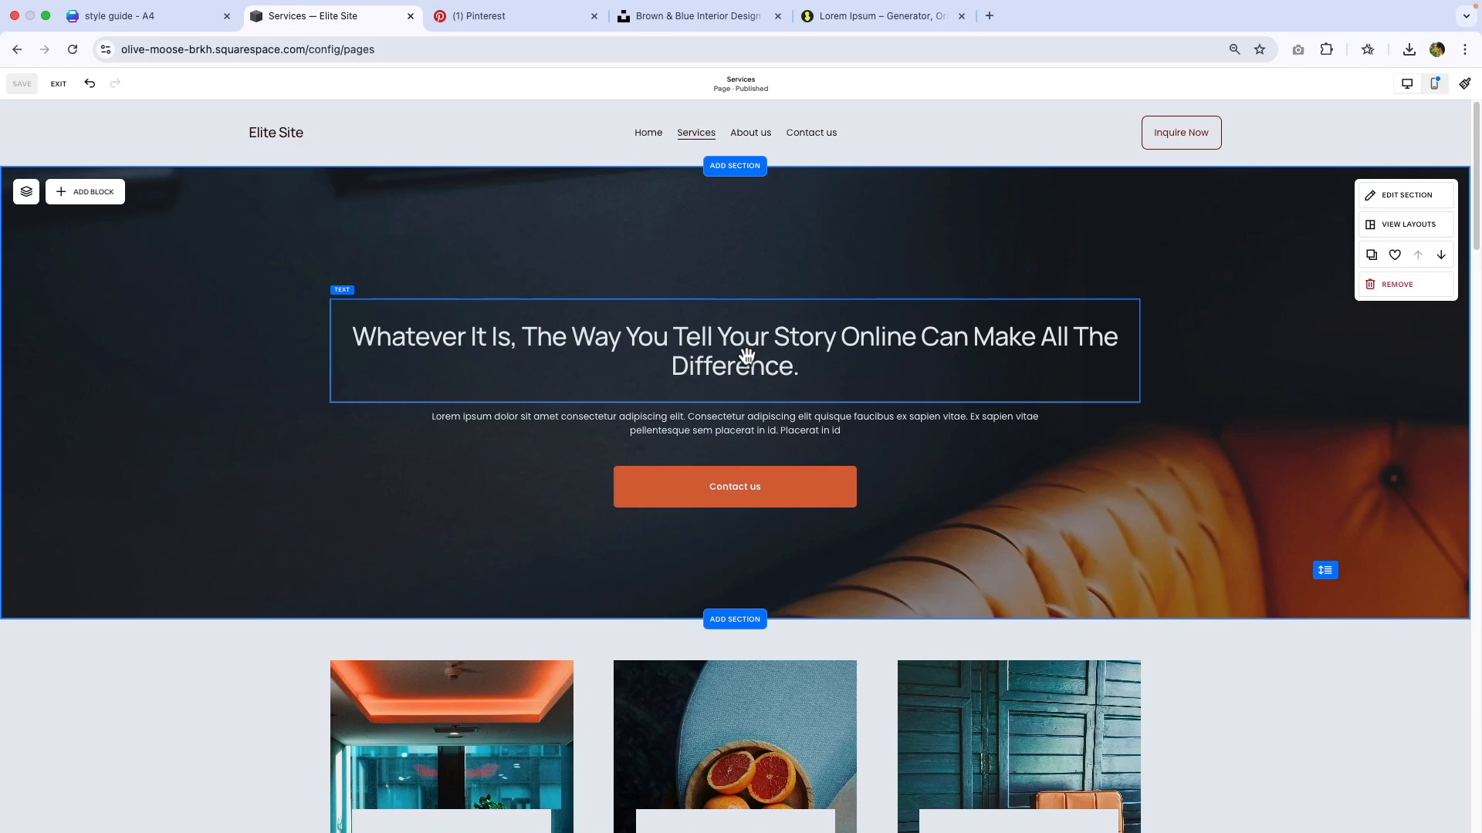
scroll(1259, 432, down, 1)
scroll(1260, 434, down, 2)
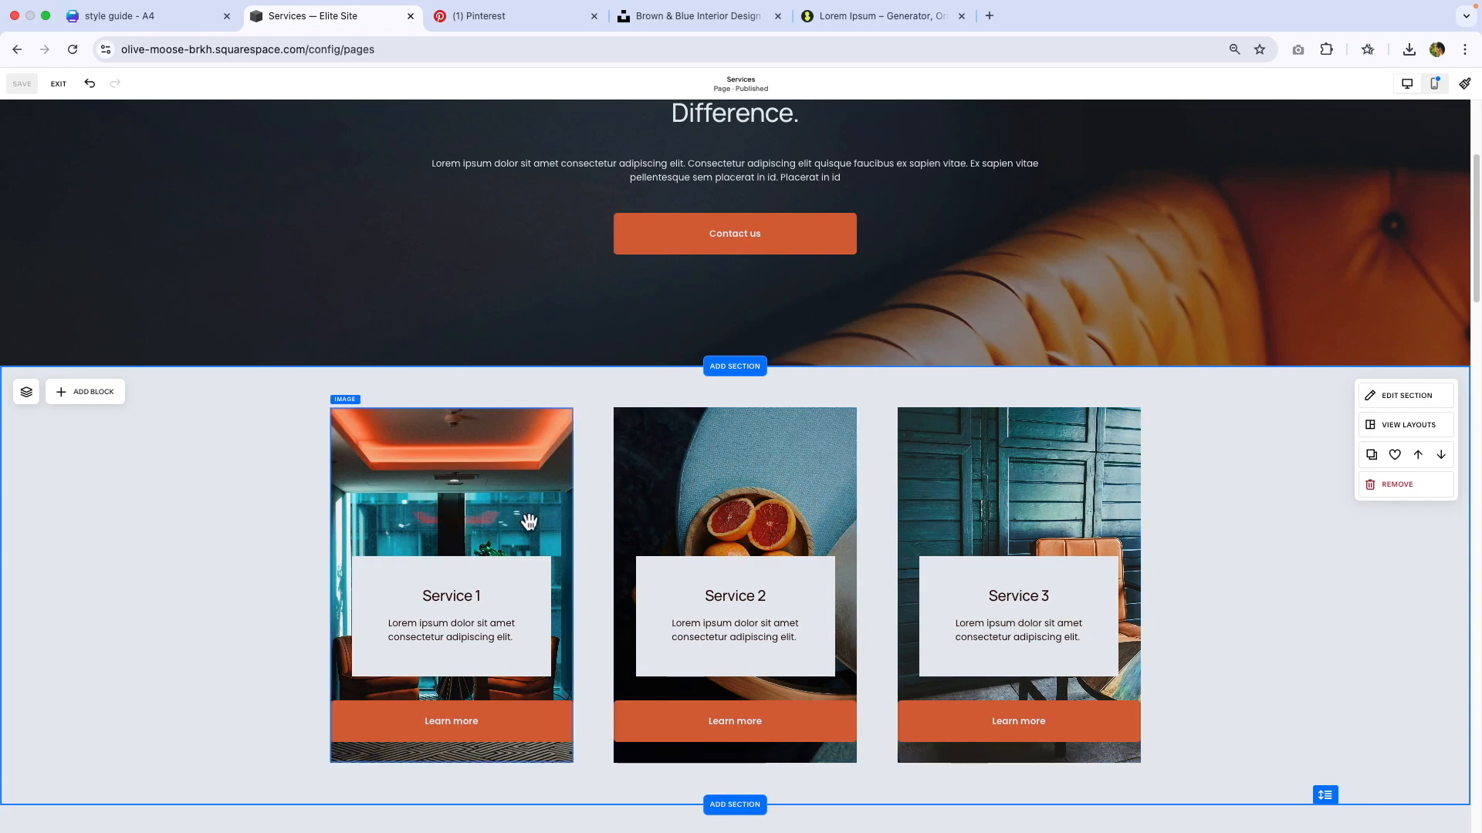
scroll(1215, 521, down, 7)
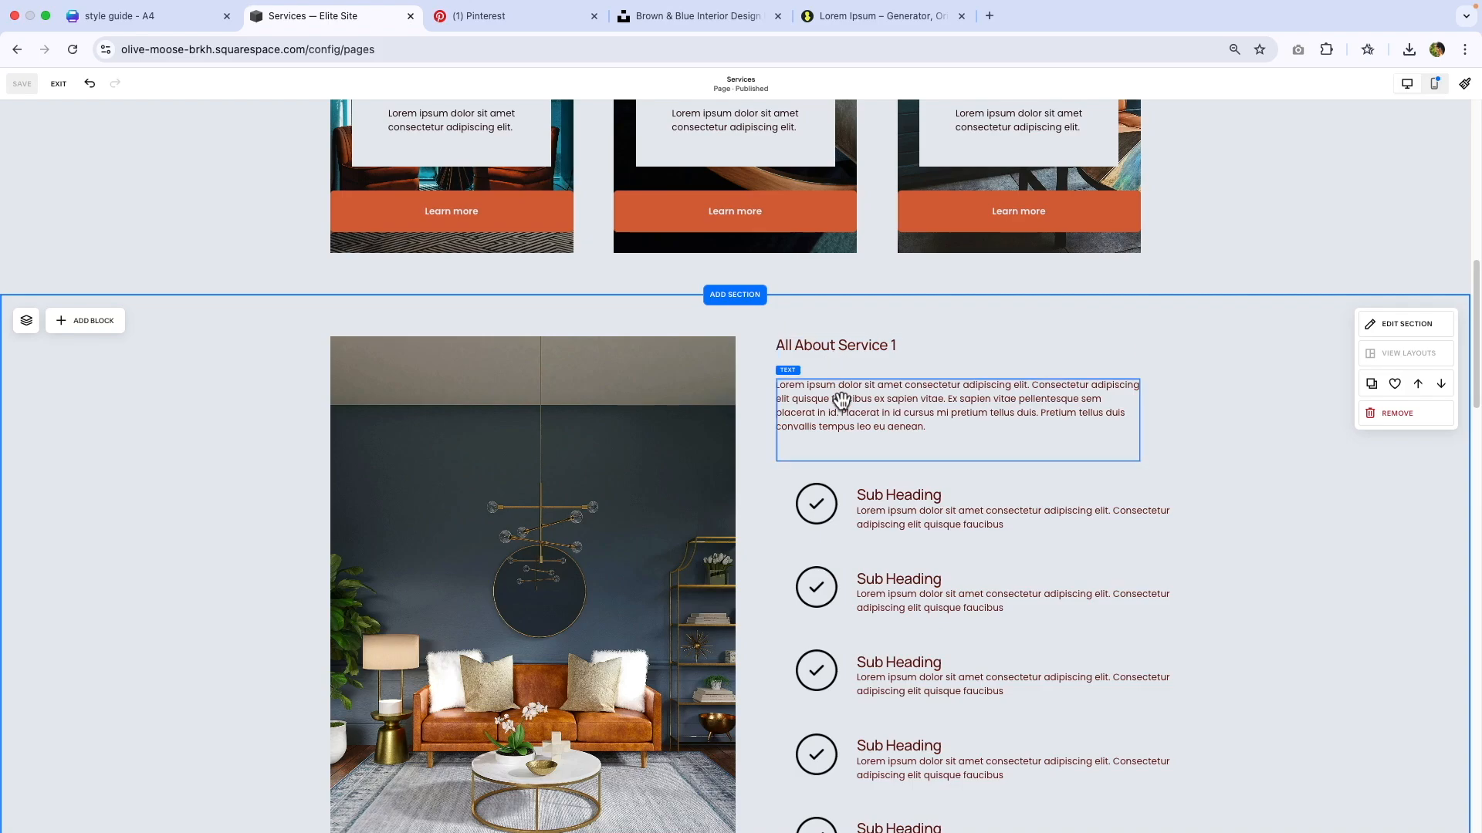
scroll(841, 400, down, 1)
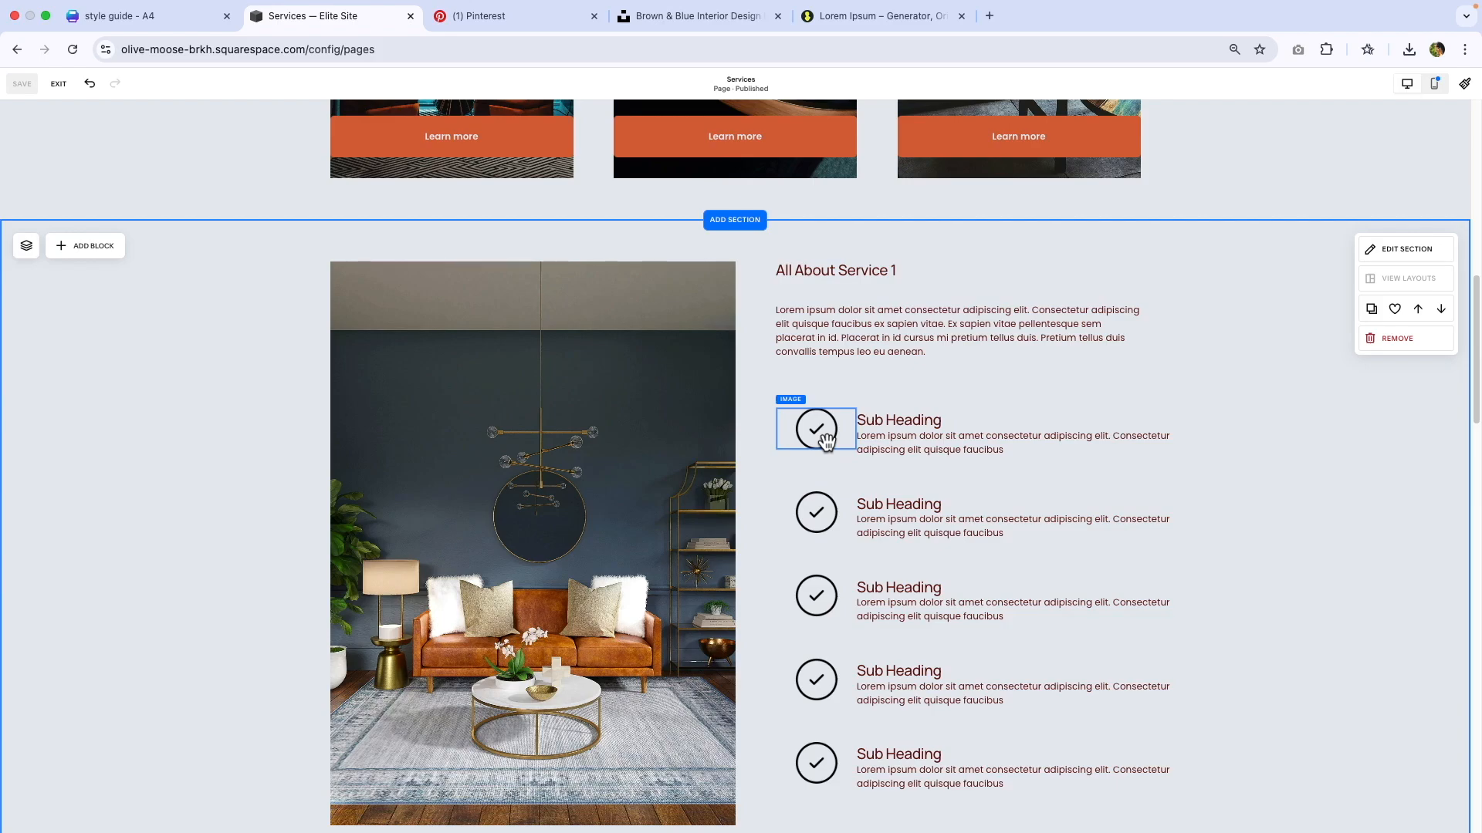
scroll(826, 442, down, 8)
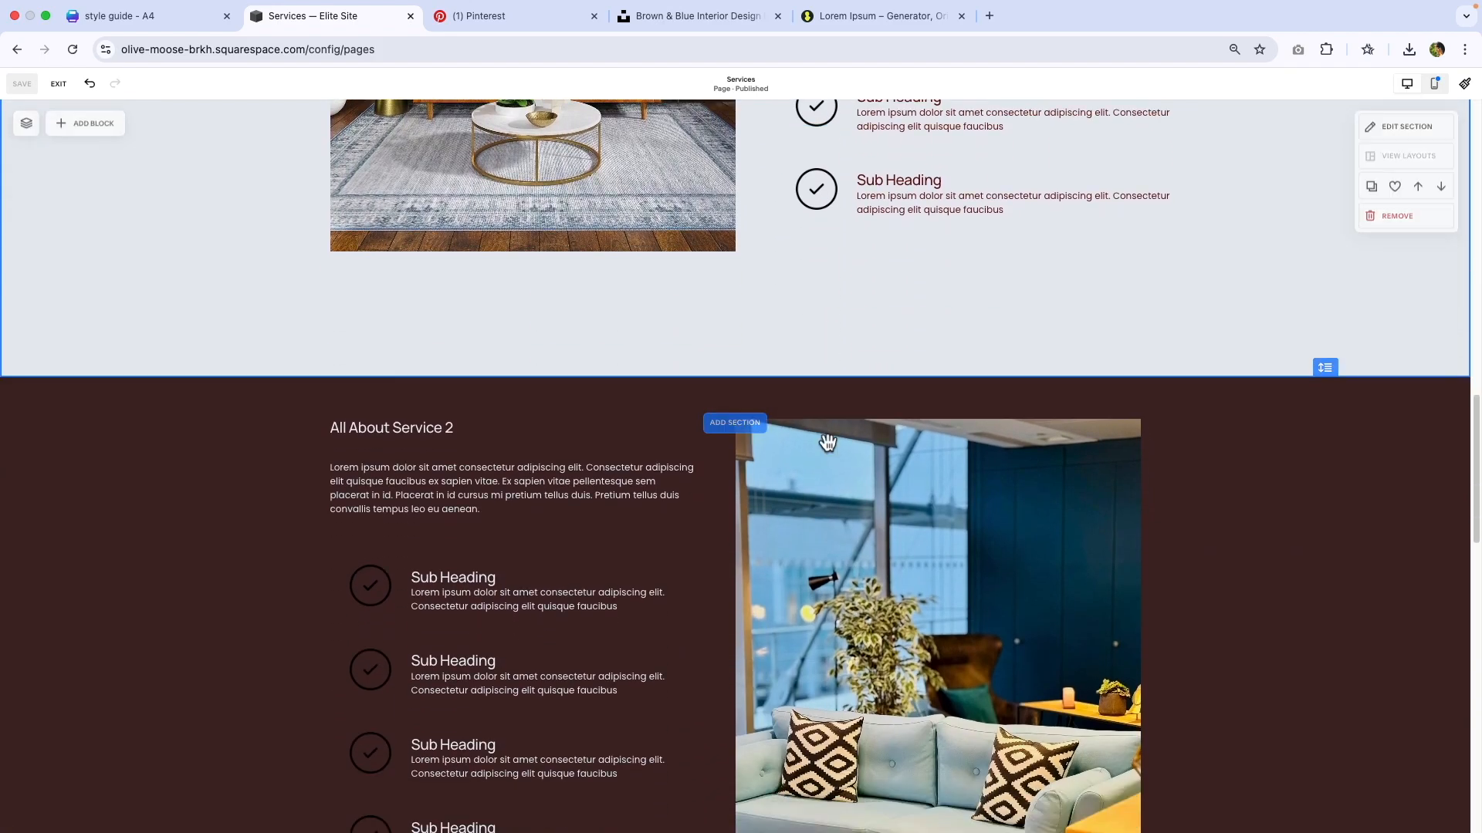
scroll(827, 445, down, 3)
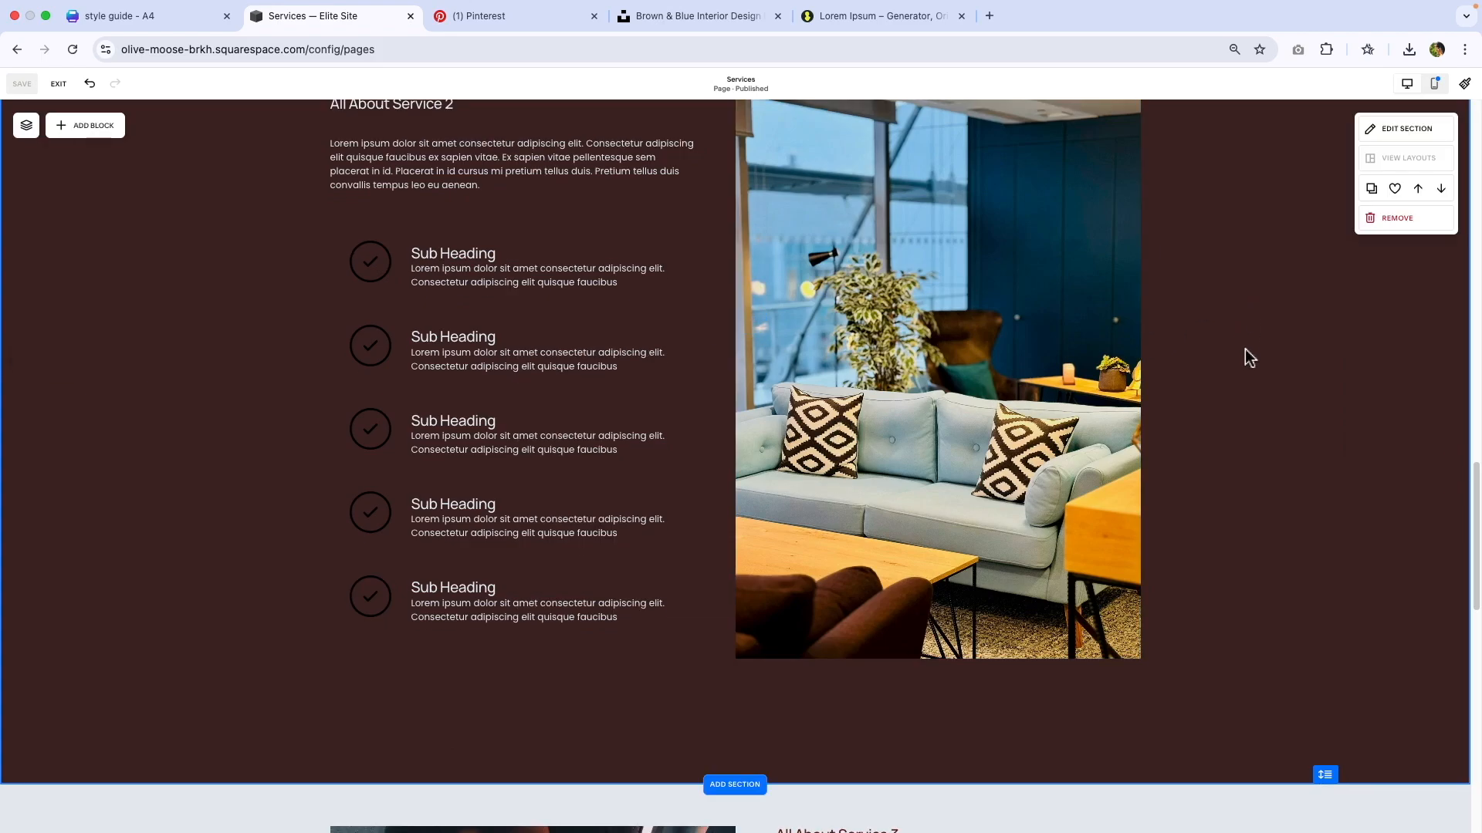
scroll(1230, 331, down, 1)
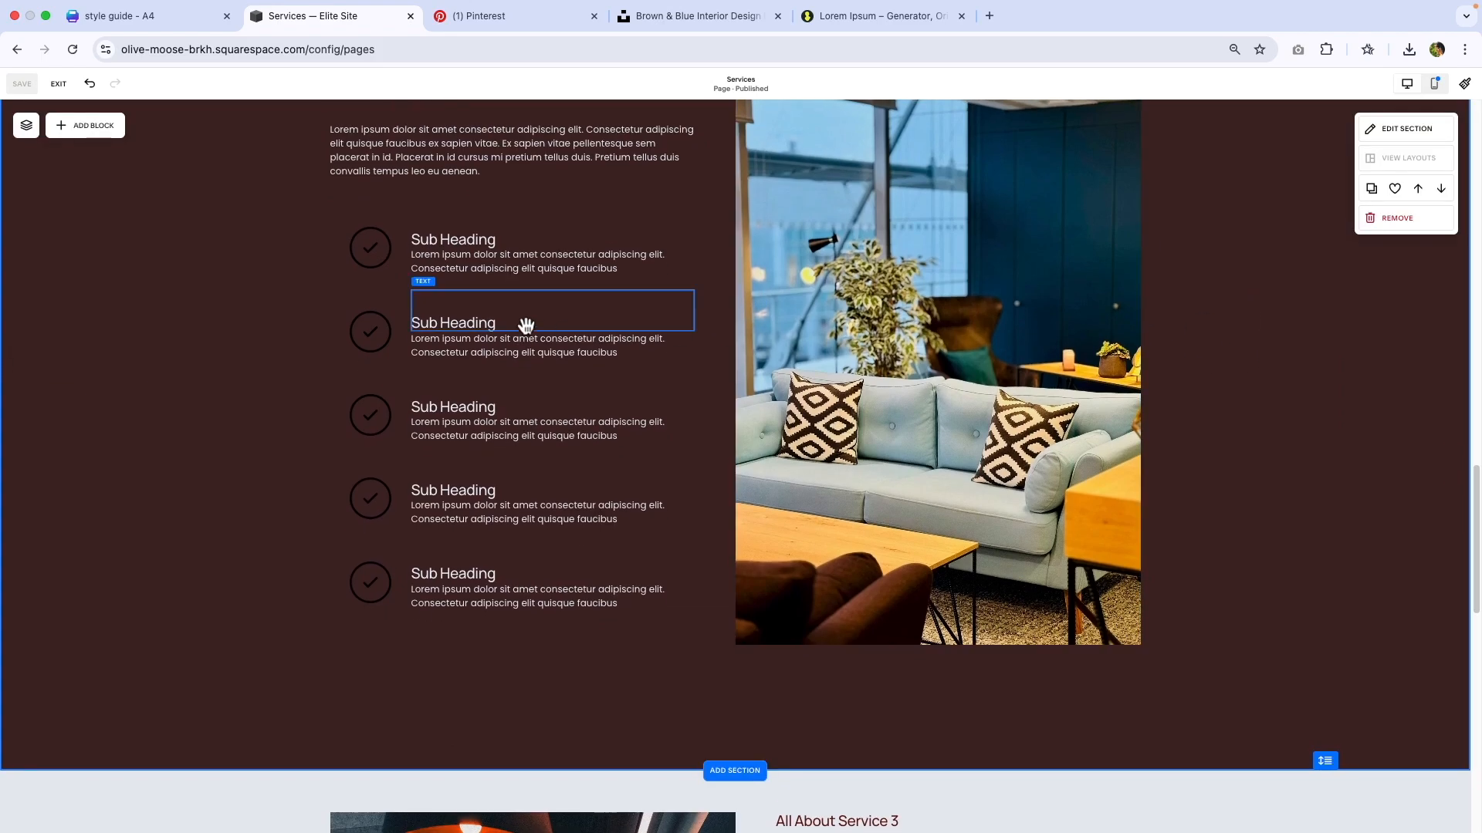
scroll(1320, 539, down, 7)
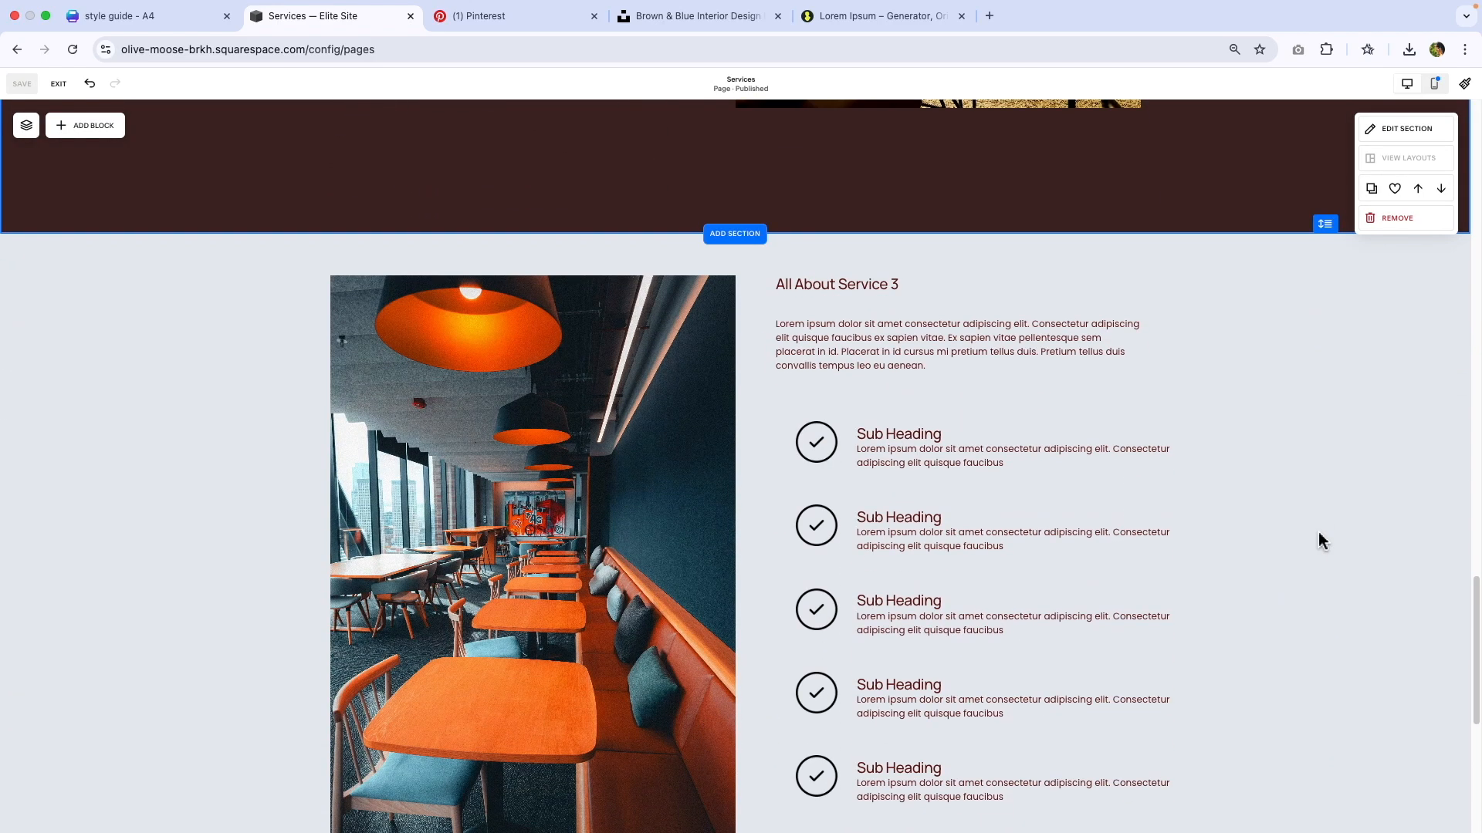
scroll(1318, 531, down, 6)
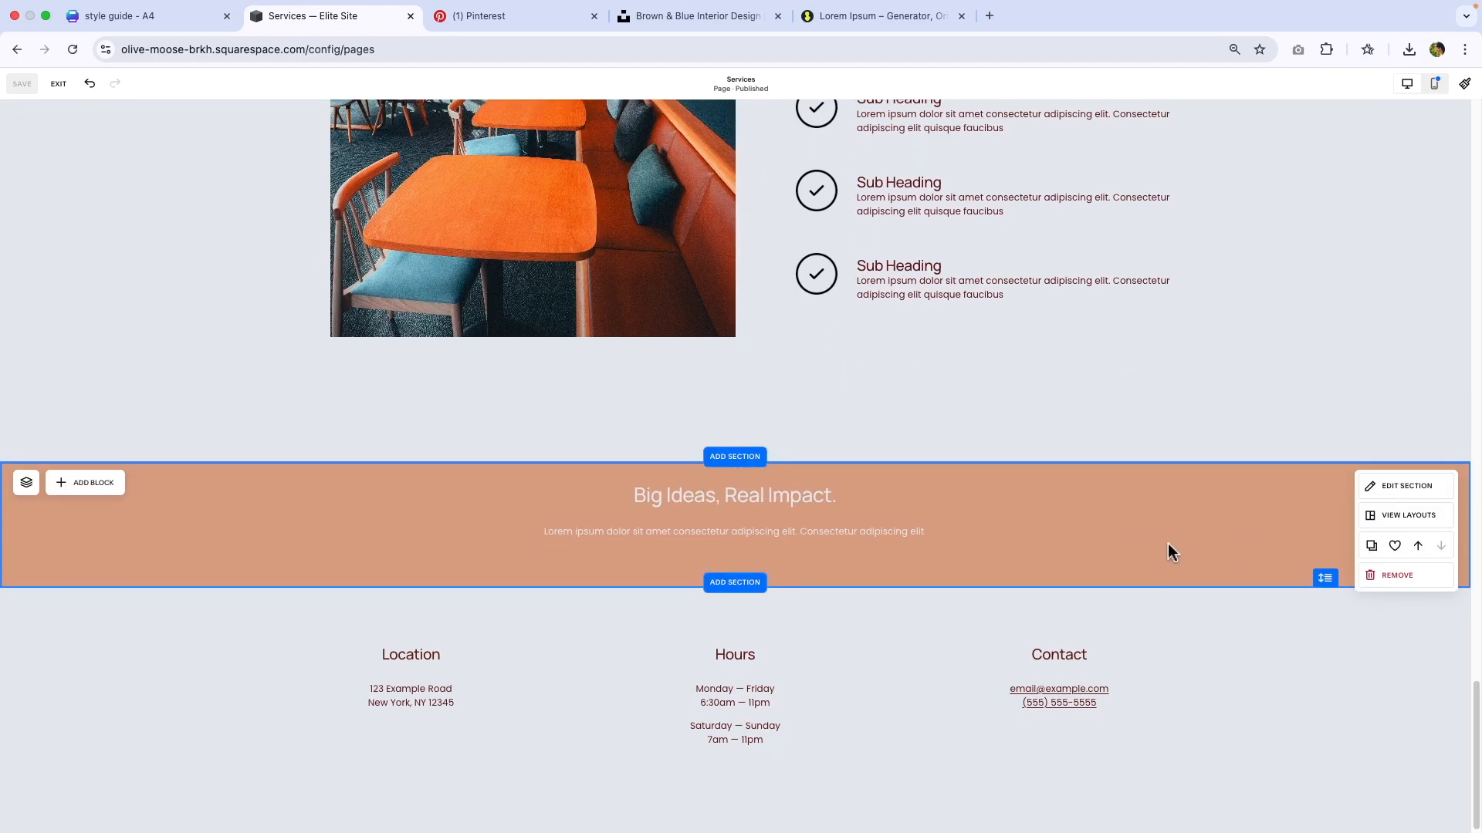
Recheck the Services page's image and background color combinations across the hero, the three service sections and the Big Ideas banner.
scroll(1168, 548, up, 3)
scroll(1168, 547, up, 2)
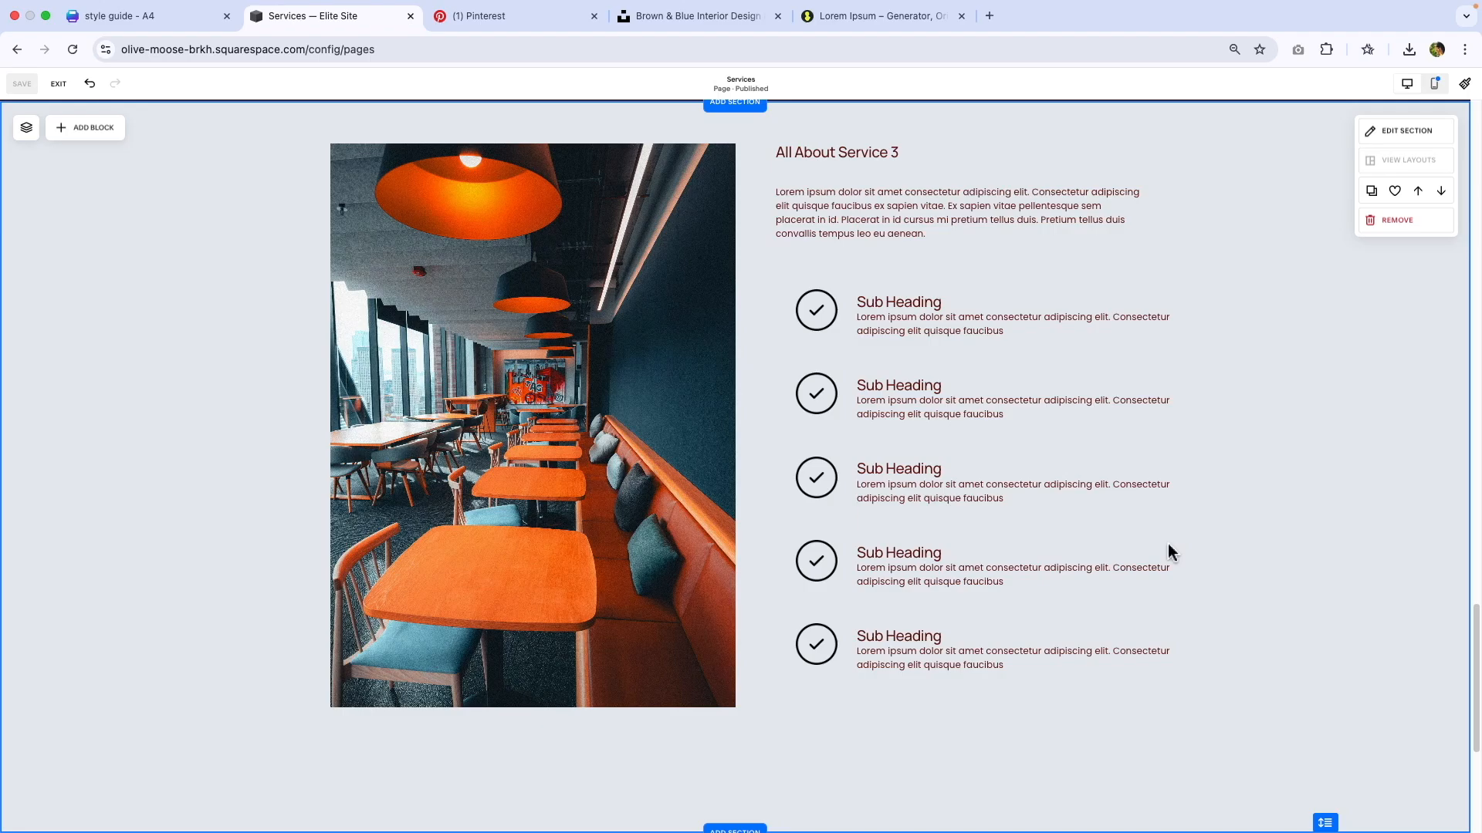
scroll(1173, 543, up, 15)
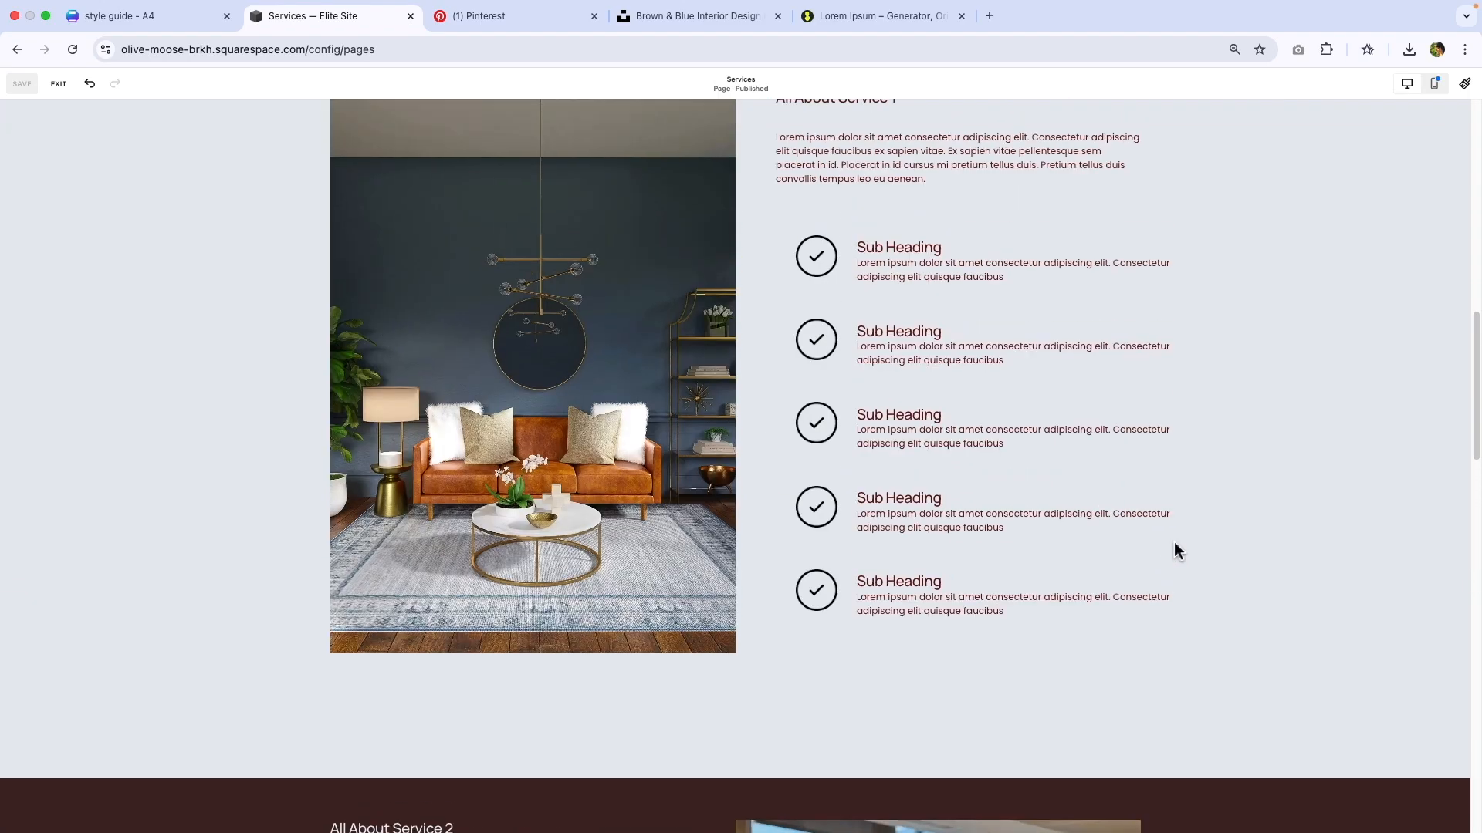
scroll(1174, 542, up, 10)
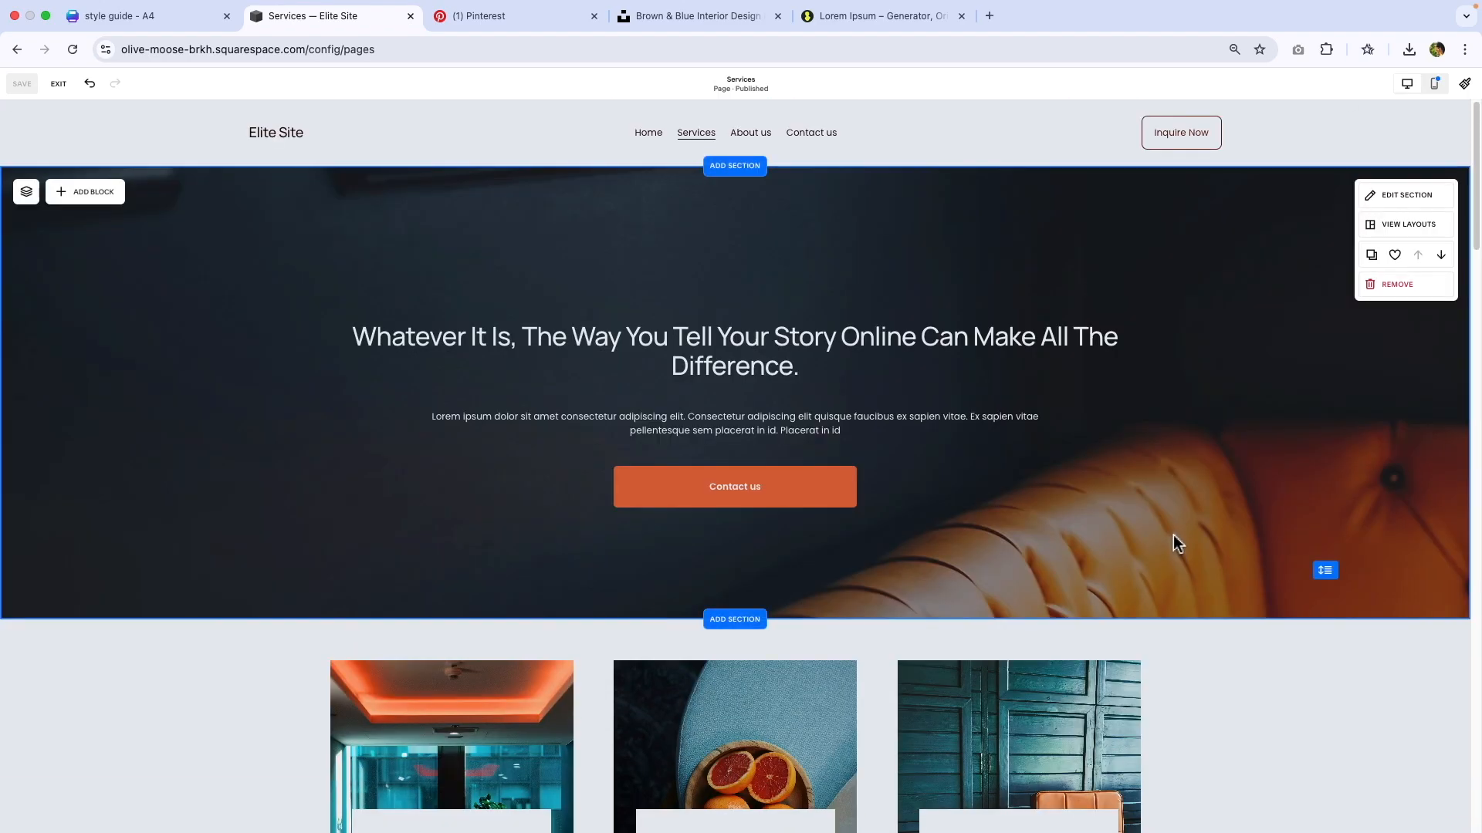
scroll(1173, 535, down, 1)
scroll(1118, 507, down, 12)
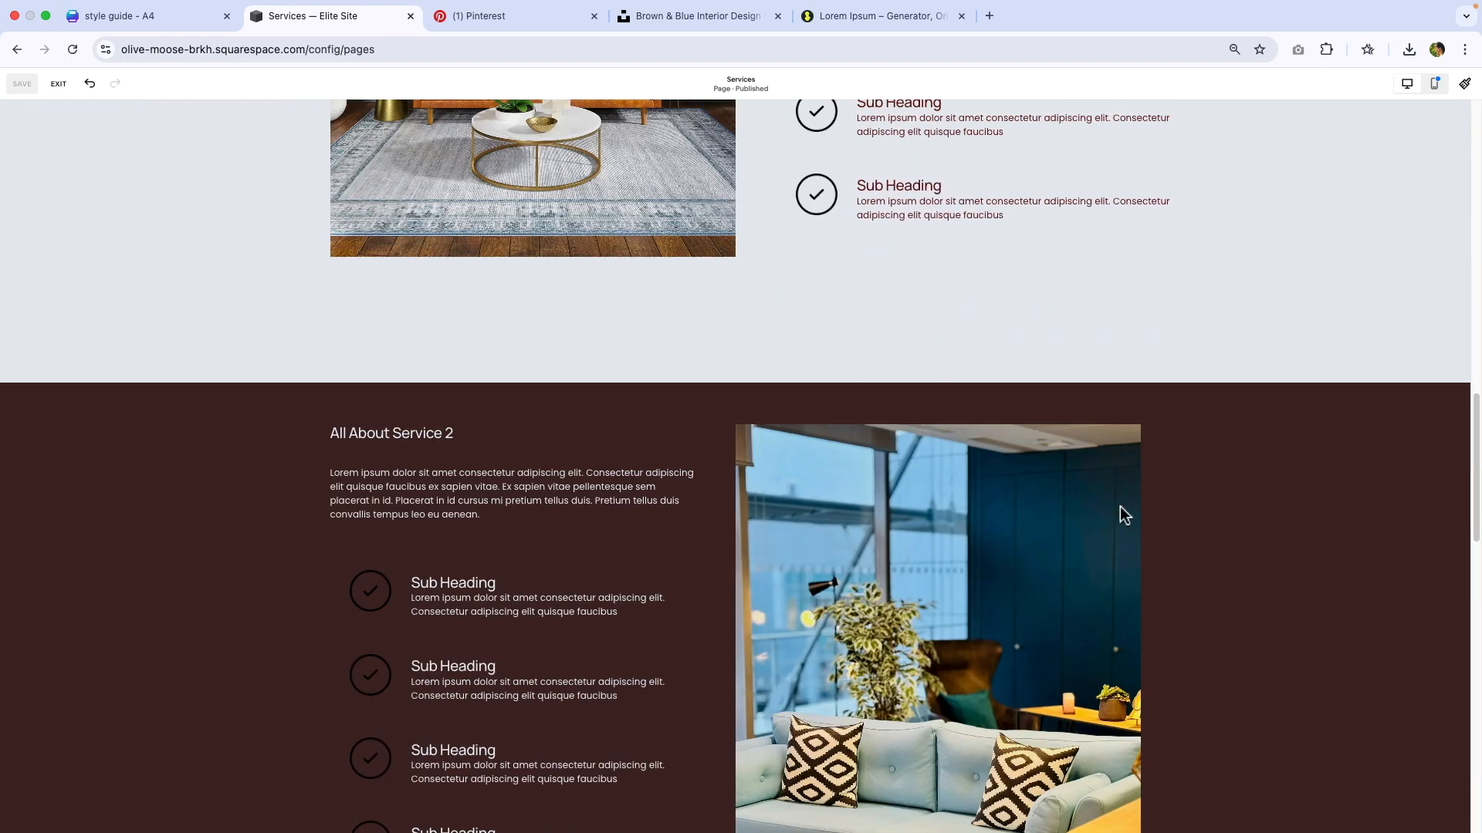
scroll(1215, 484, down, 6)
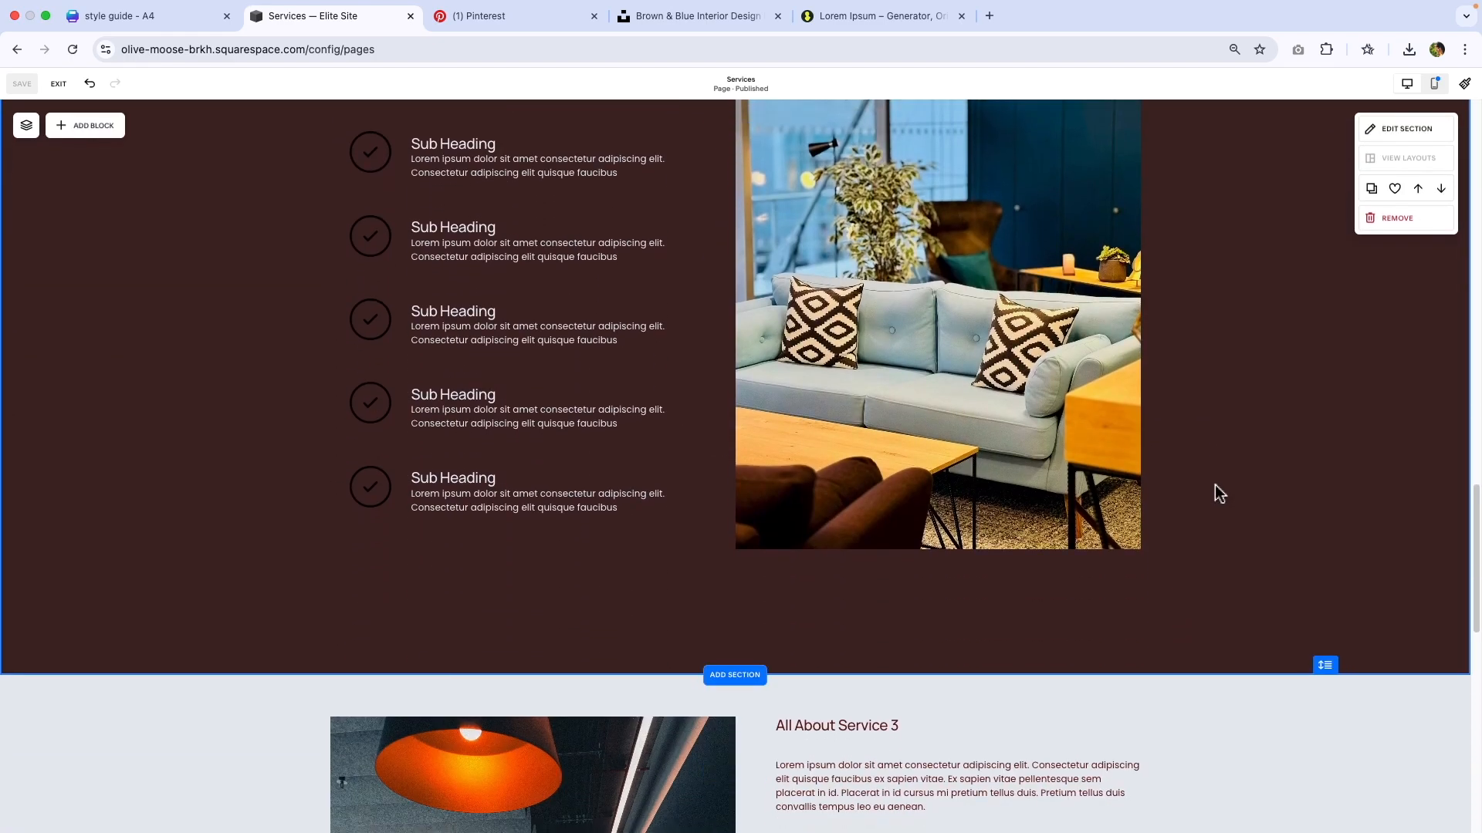
scroll(1215, 487, down, 10)
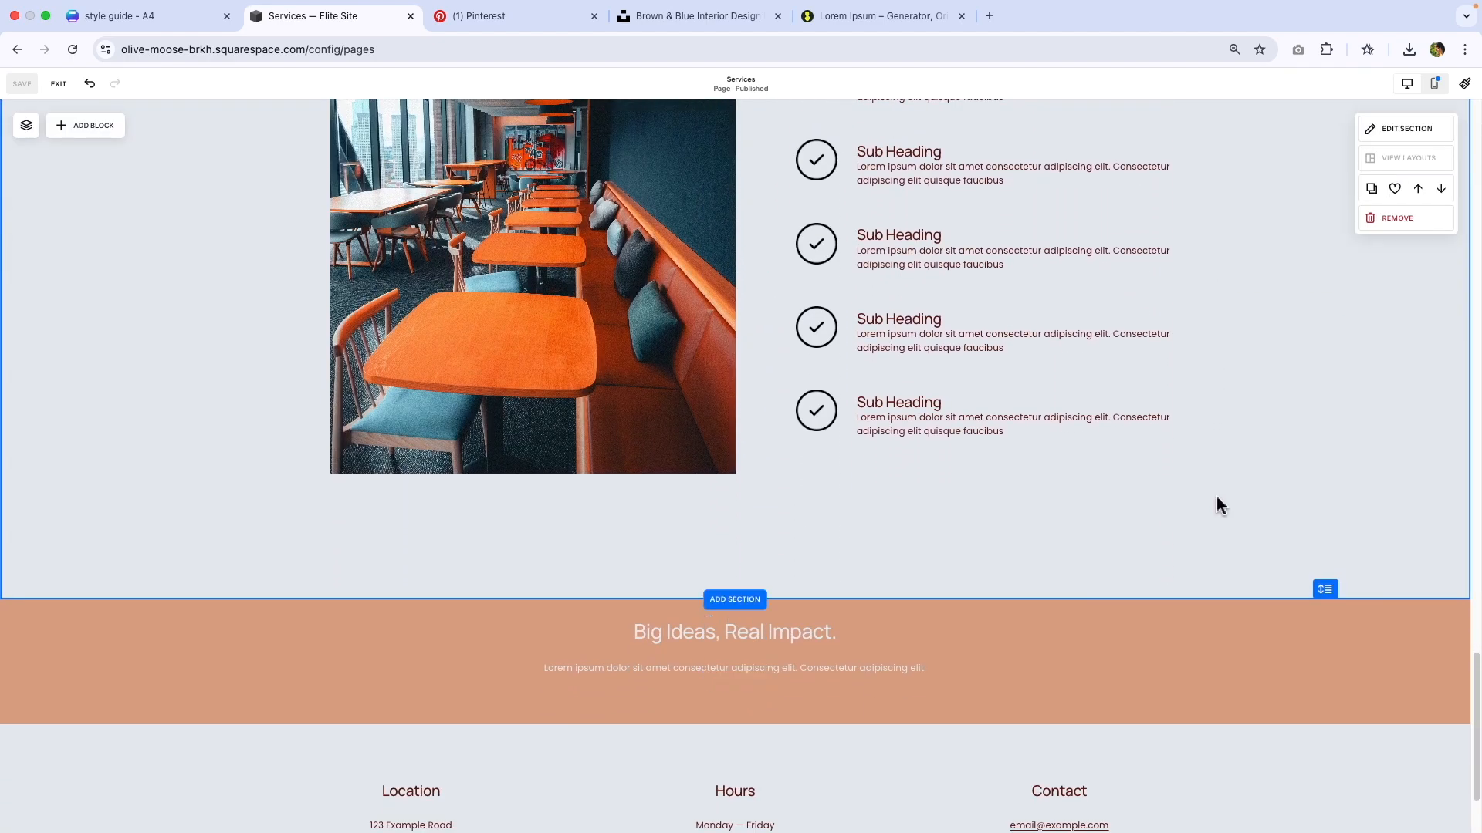
scroll(1217, 505, down, 3)
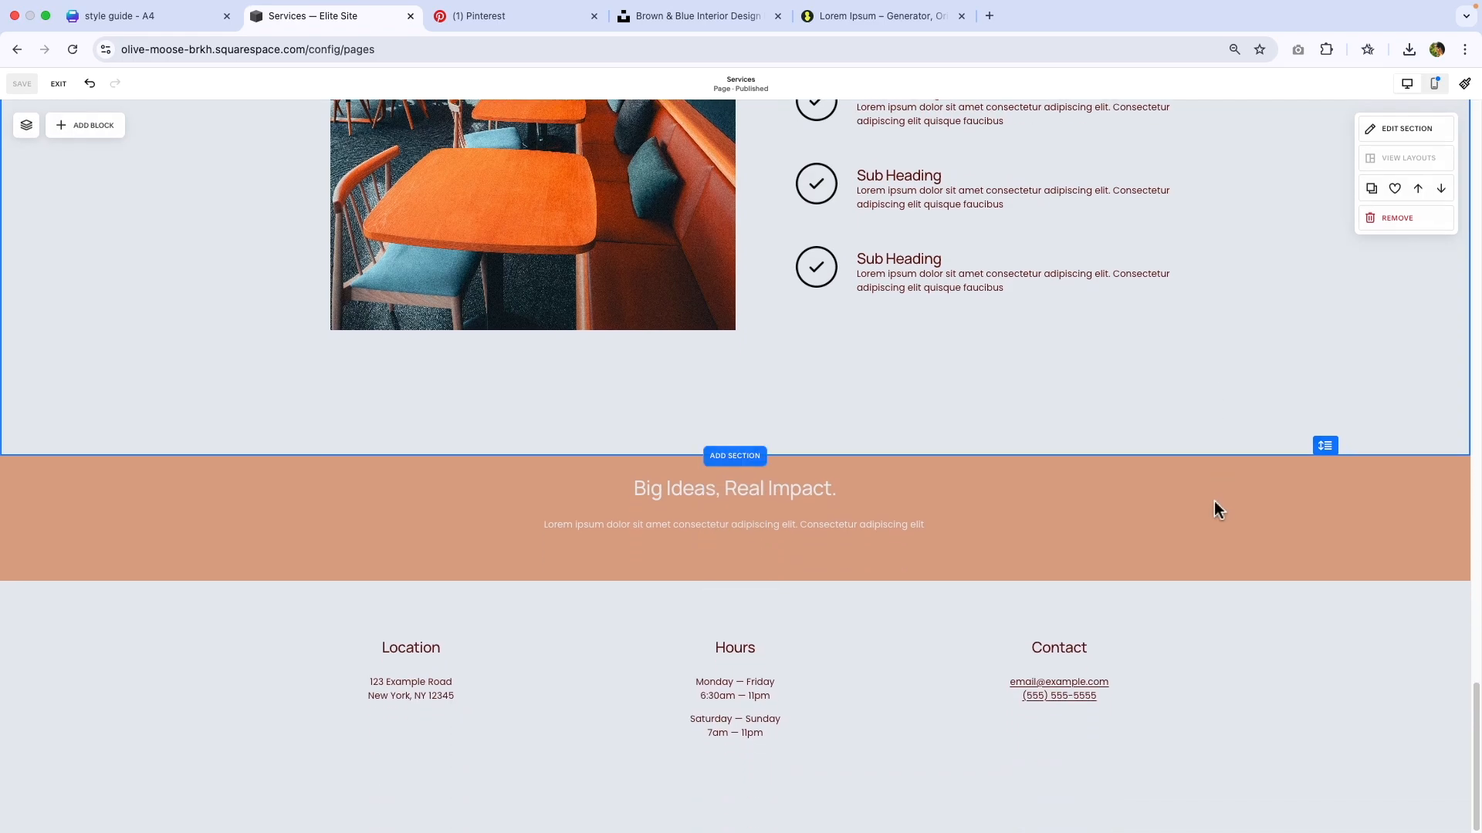
scroll(614, 269, up, 3)
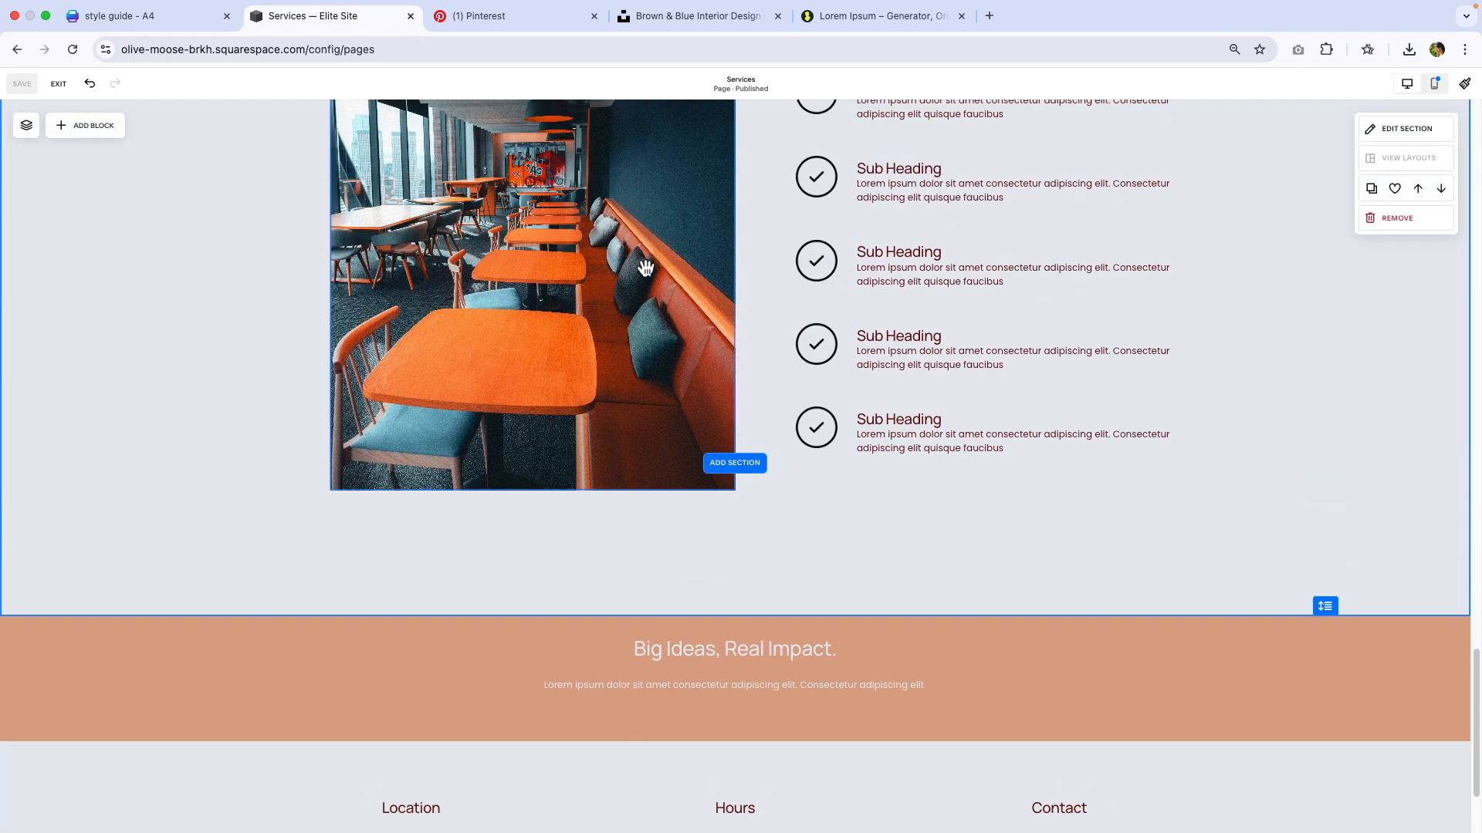
scroll(539, 253, up, 7)
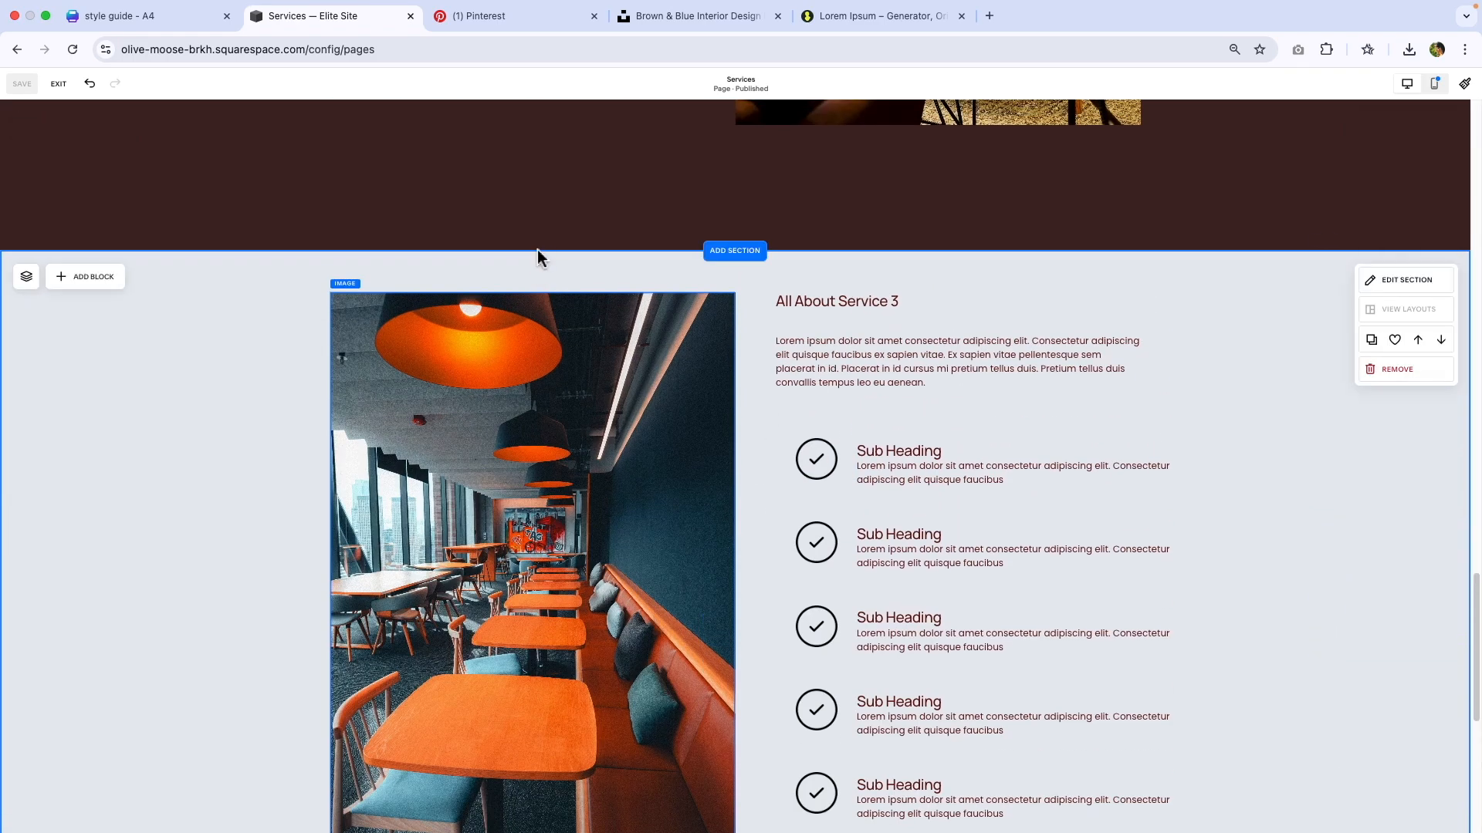
scroll(640, 454, up, 20)
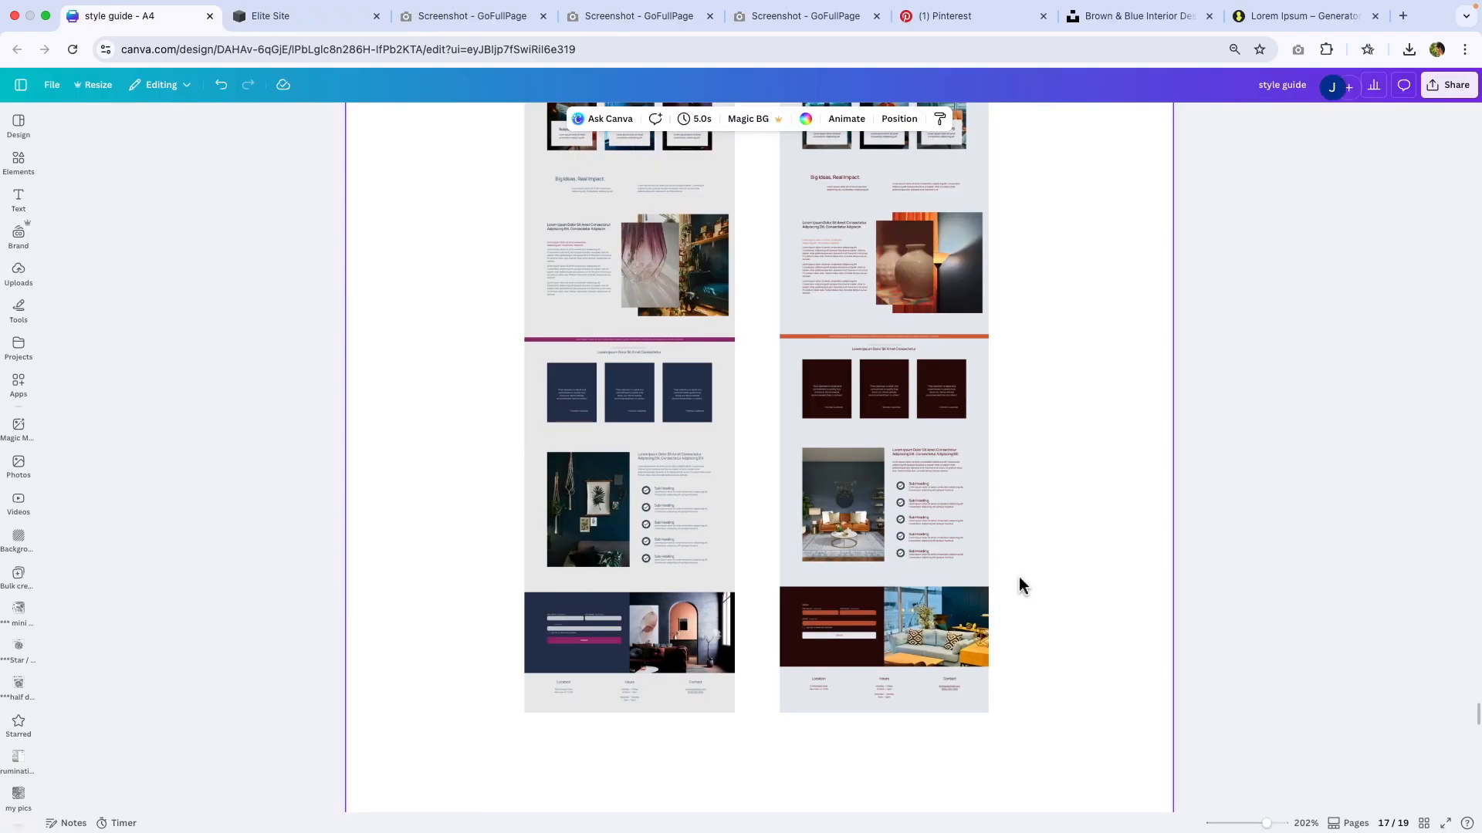
Compare the navy-and-magenta and brown-and-orange website screenshots side by side on page 17 of the Canva style guide.
scroll(1019, 577, up, 5)
scroll(1020, 576, down, 3)
scroll(1021, 583, down, 1)
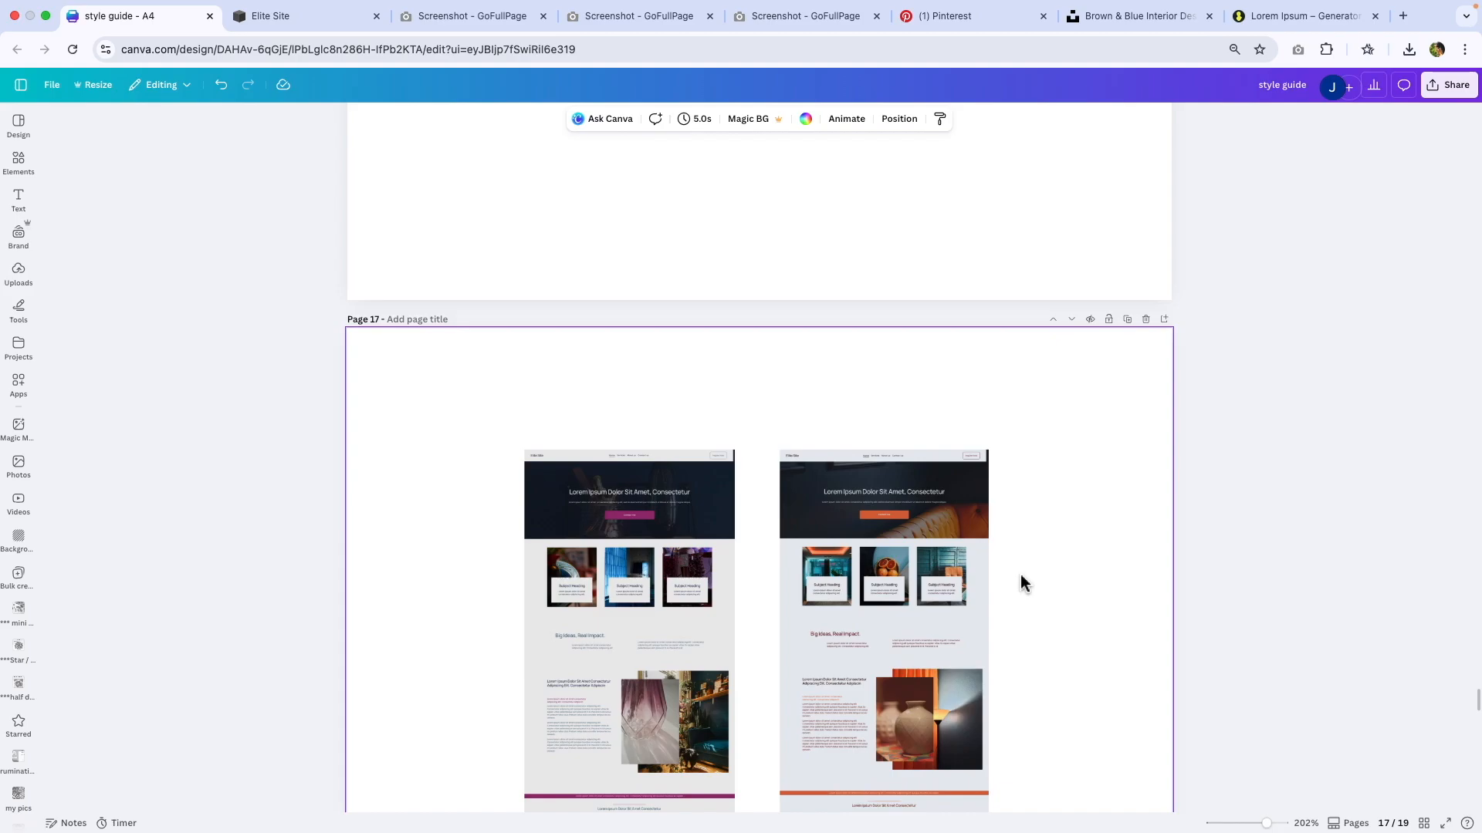
scroll(1020, 575, down, 5)
scroll(1022, 581, down, 2)
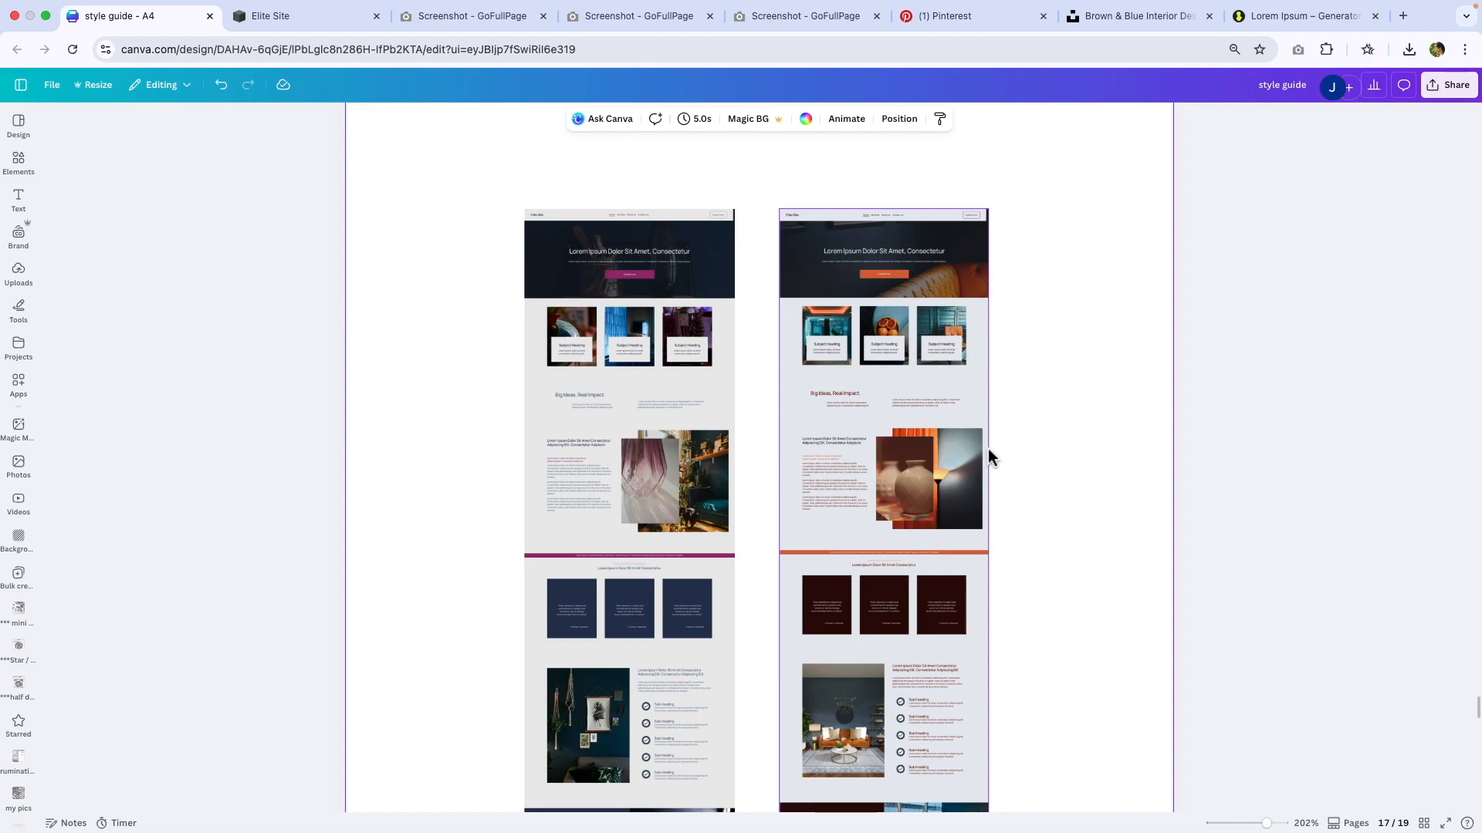
scroll(1012, 455, down, 3)
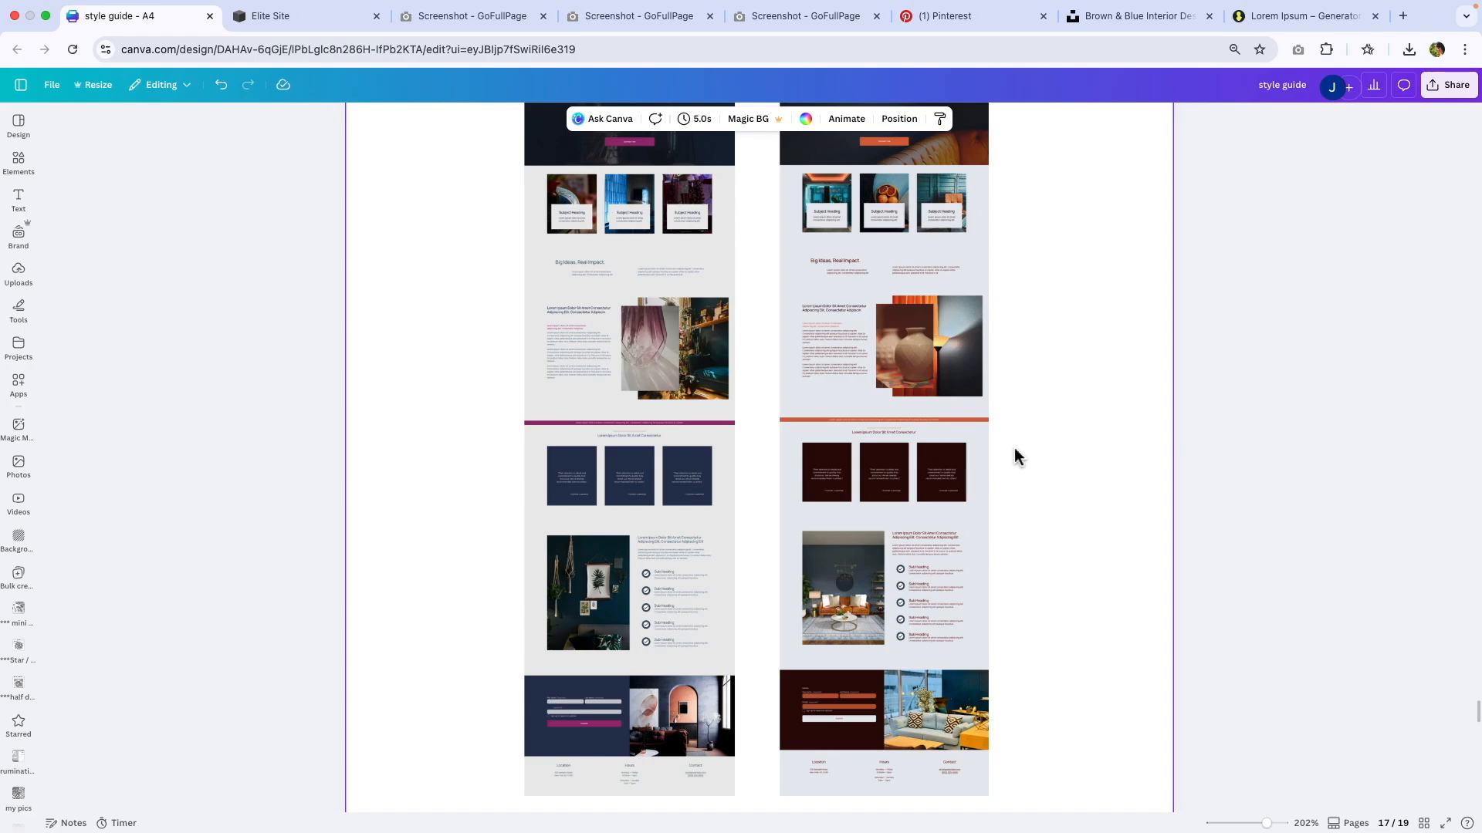
scroll(1014, 455, down, 2)
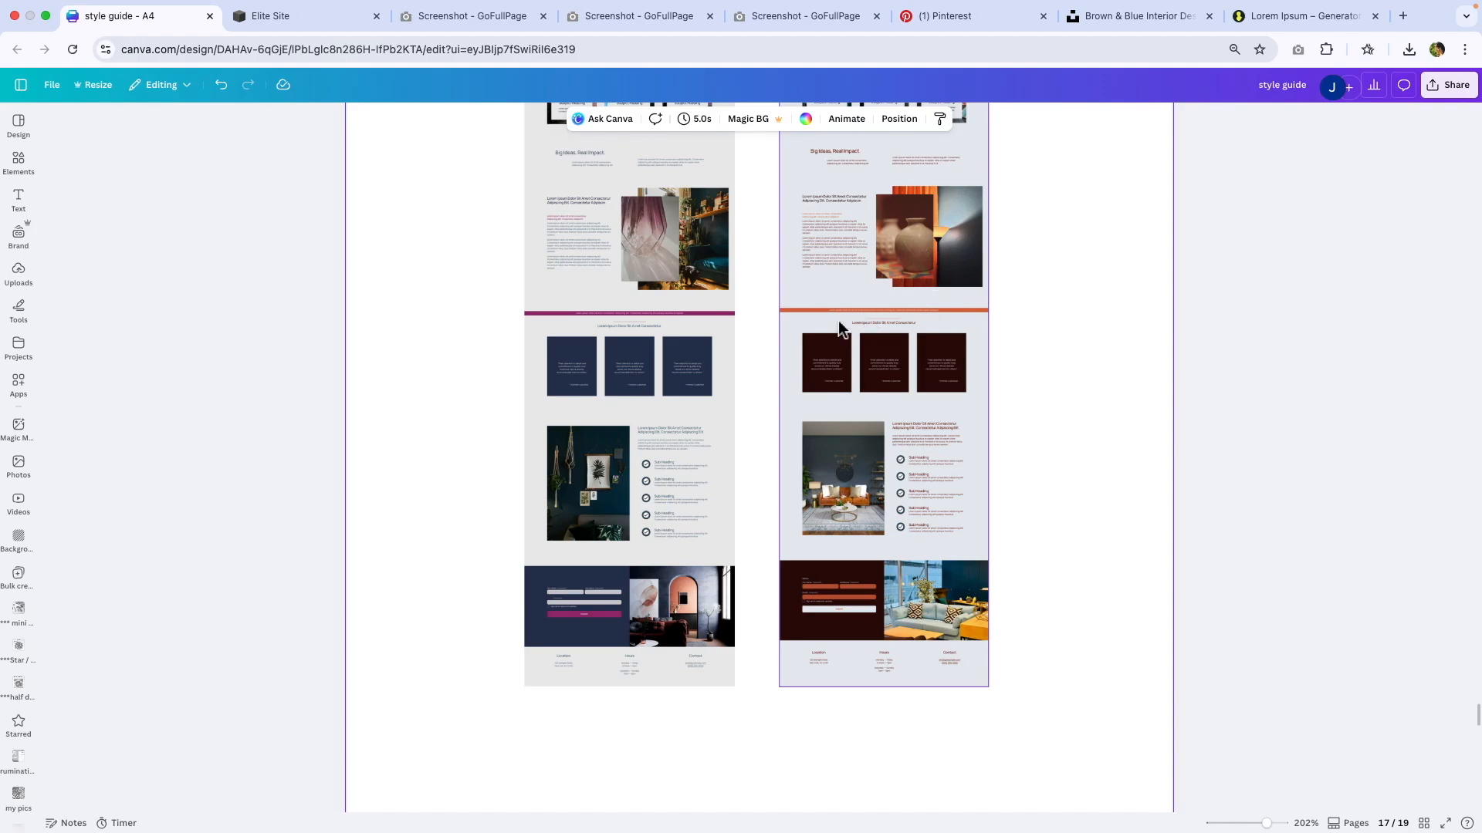
scroll(857, 463, up, 1)
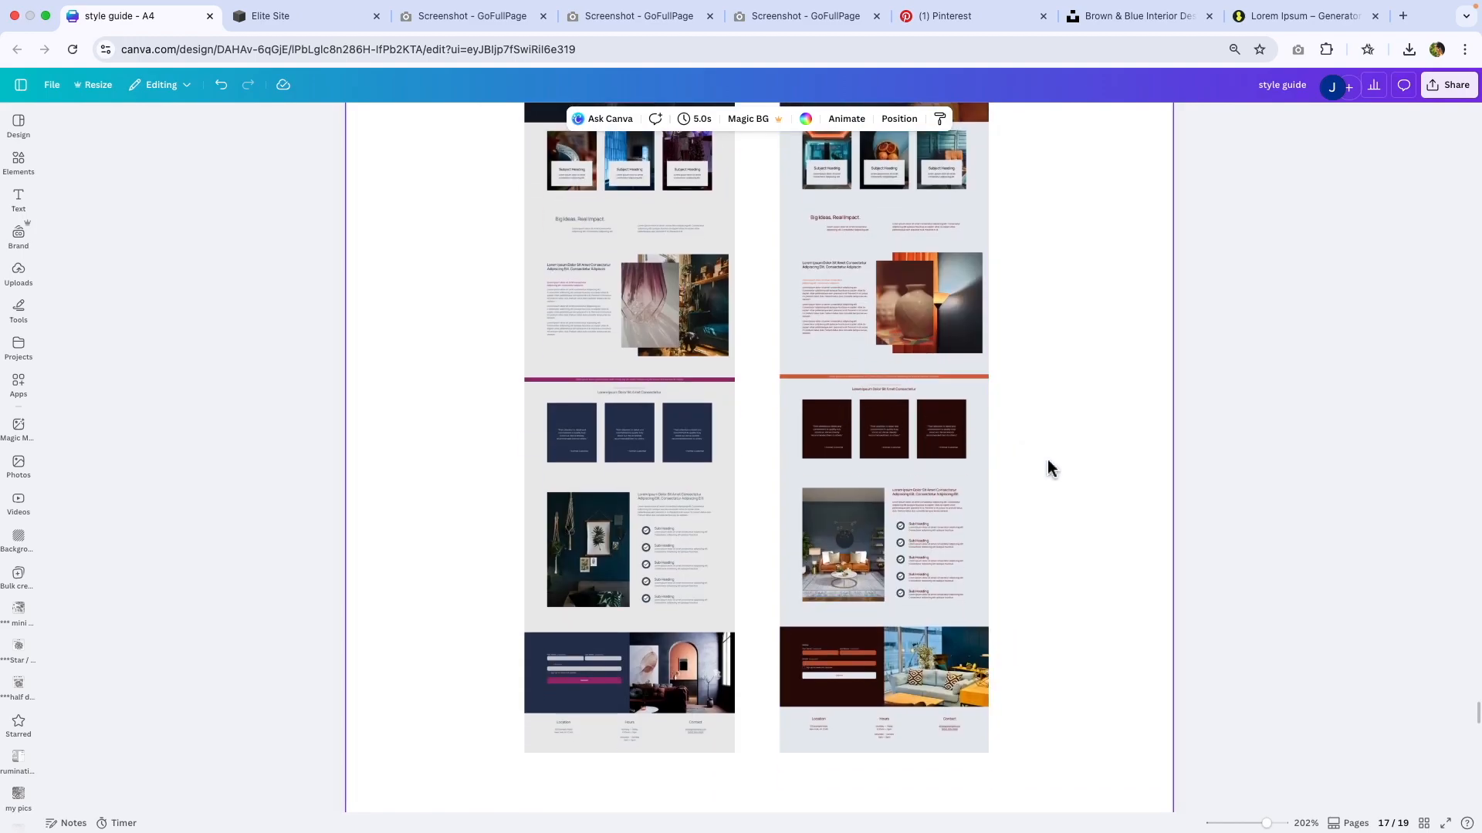
scroll(1048, 469, up, 1)
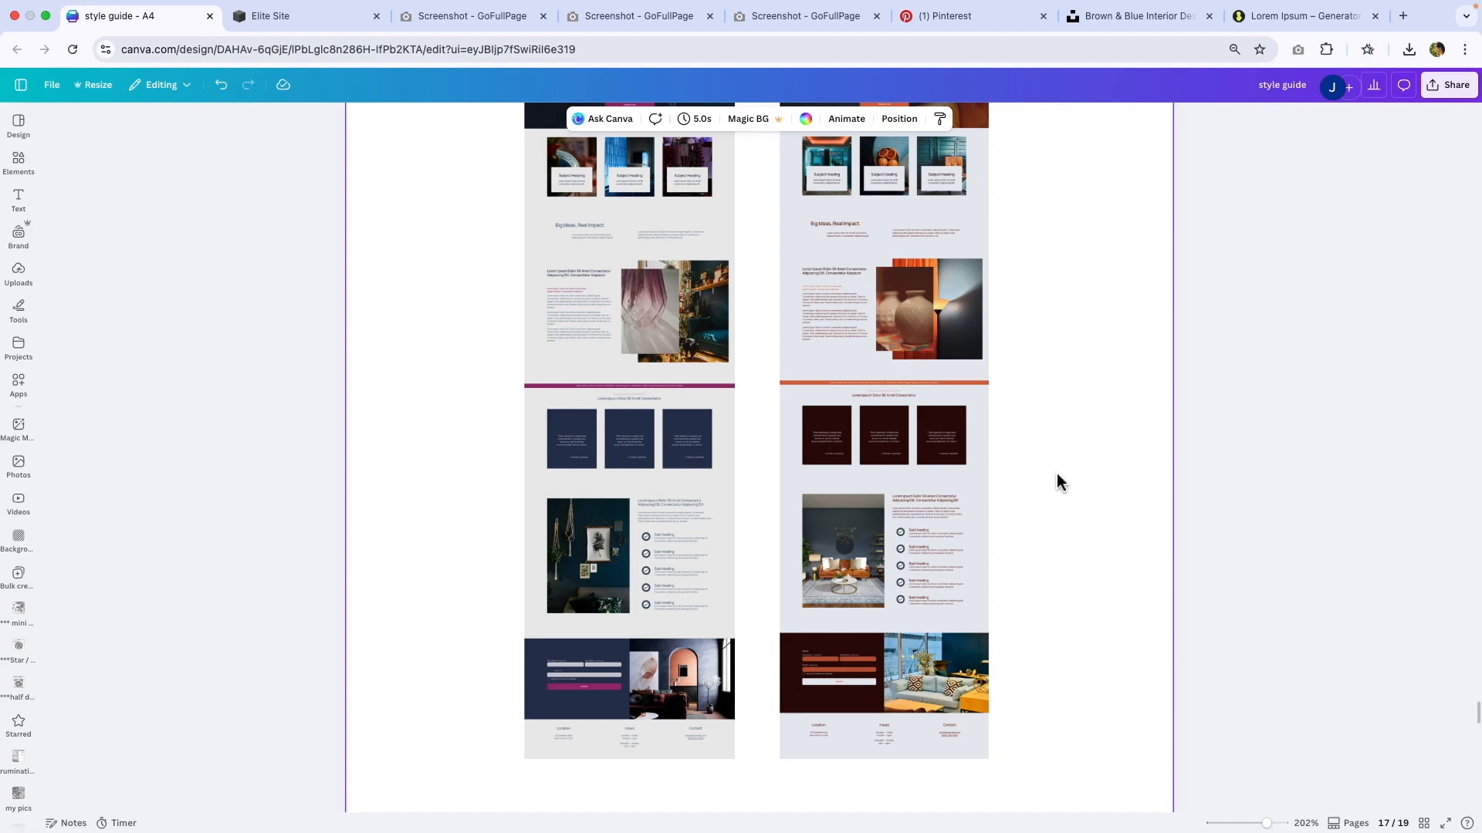
scroll(1058, 482, up, 1)
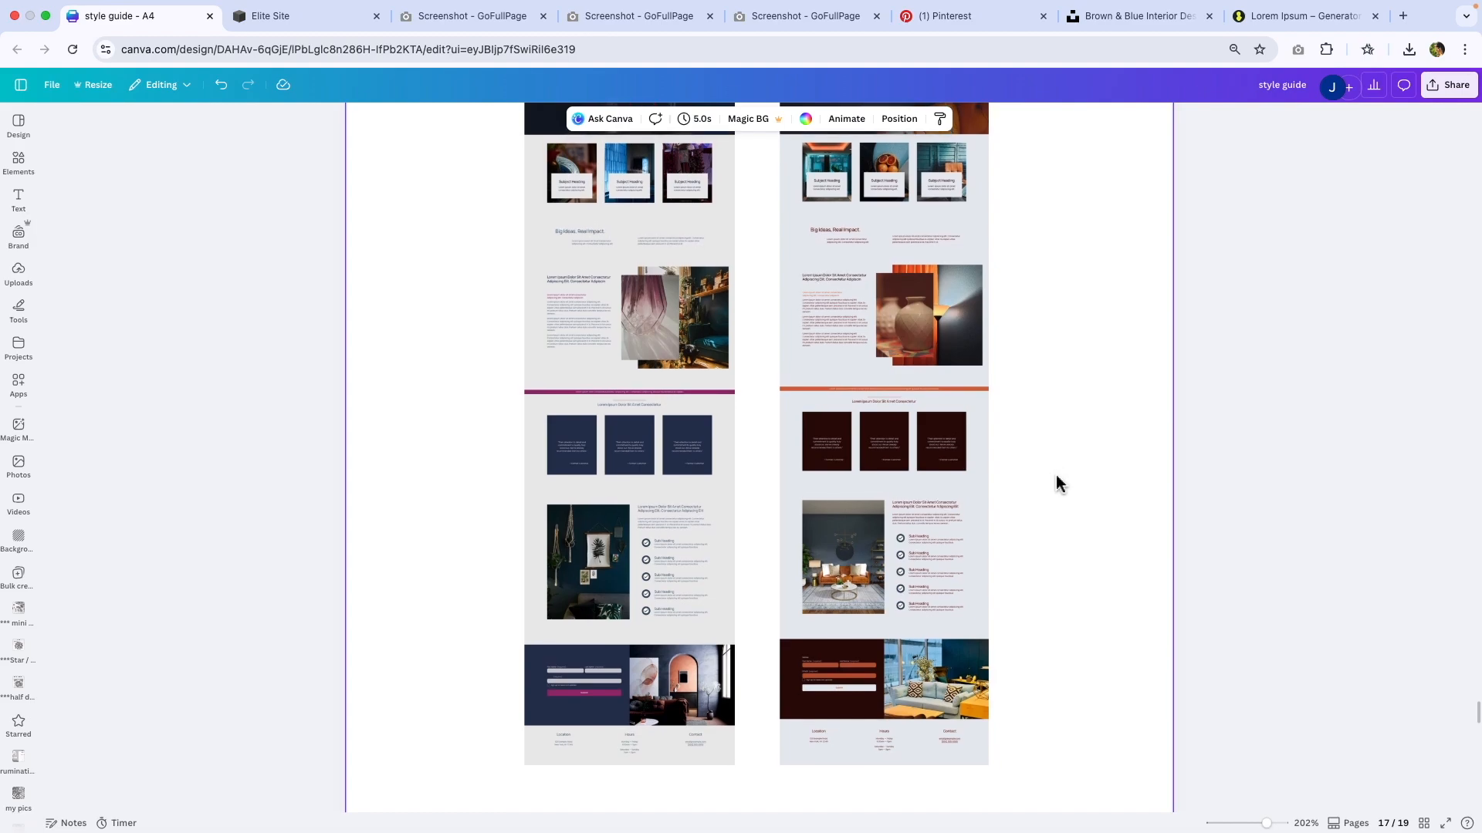